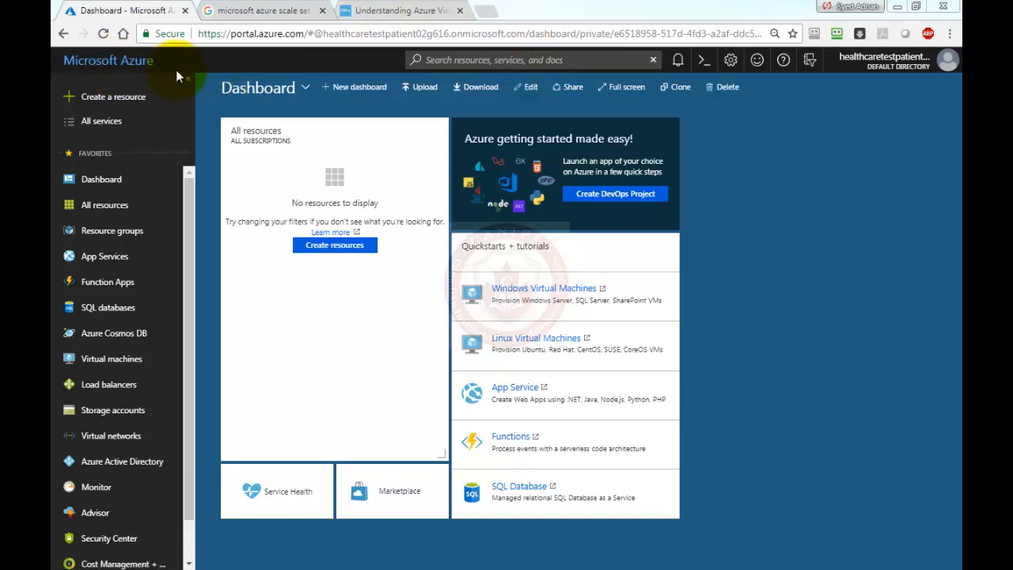
Search the portal for 'scal' and open the empty Virtual machine scale sets list.
left_click(457, 60)
type("scal")
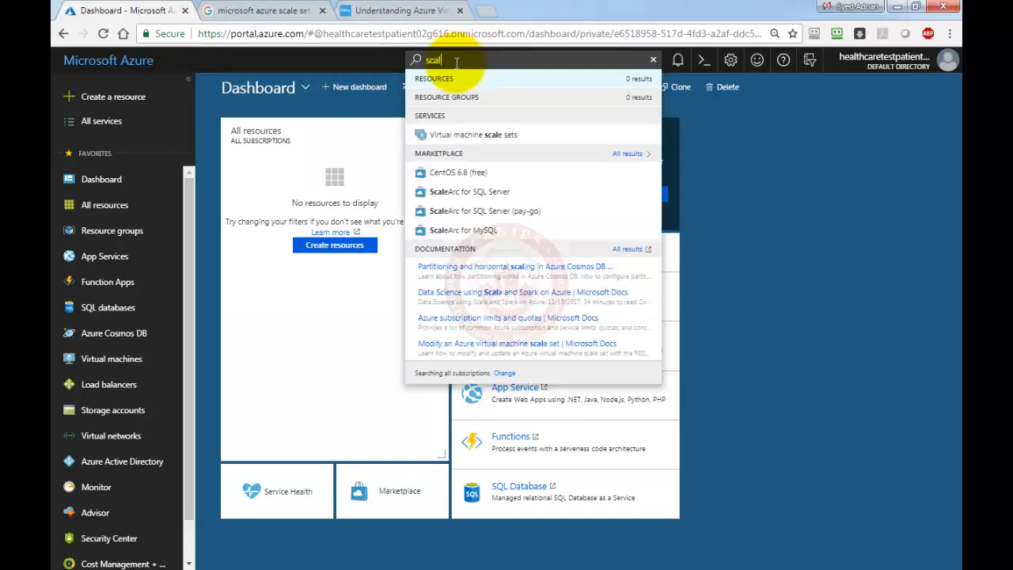
left_click(476, 140)
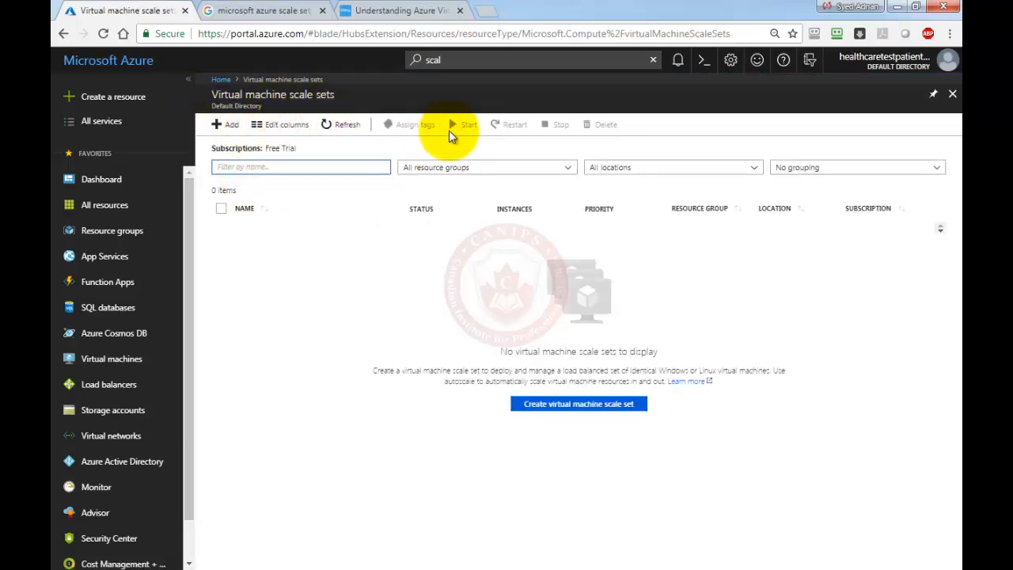
Start a new virtual machine scale set named webservicevss01.
left_click(585, 408)
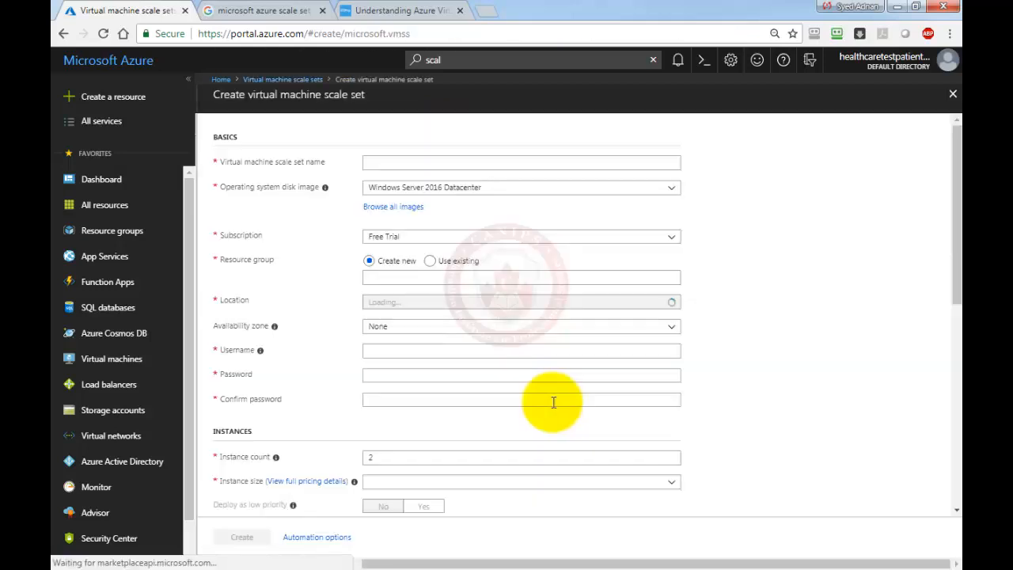
left_click(392, 164)
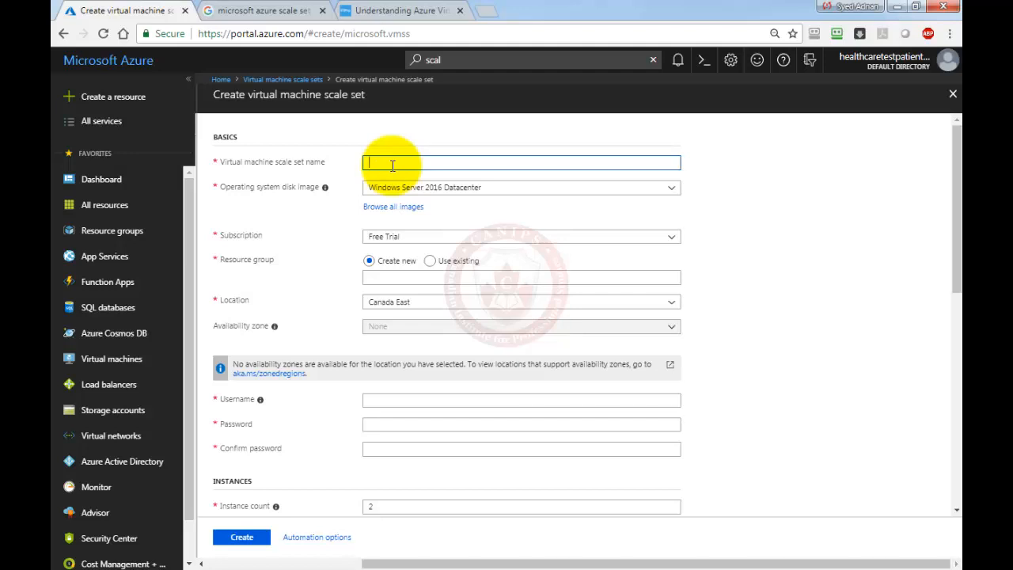
type("webservice")
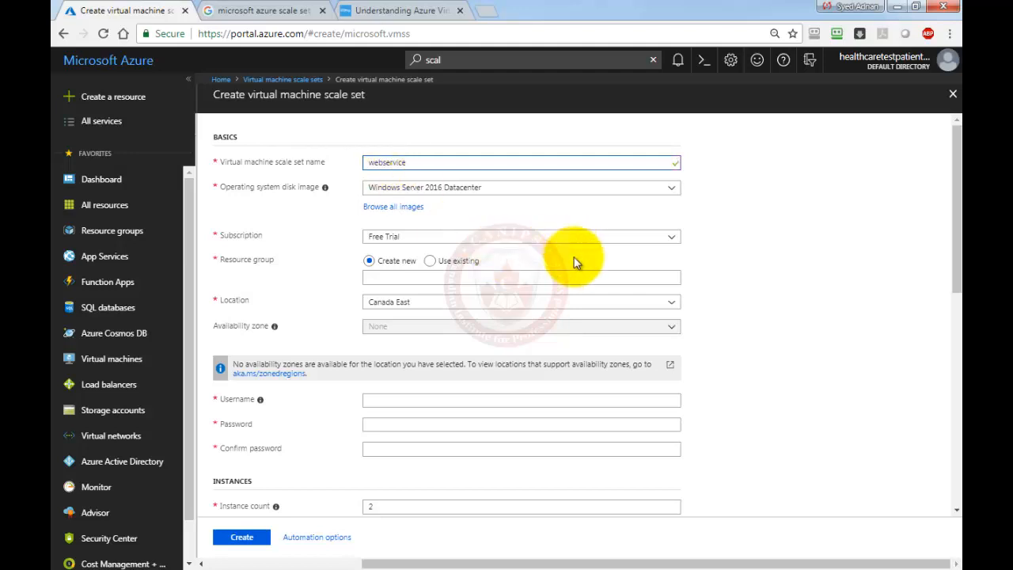
type("vss001")
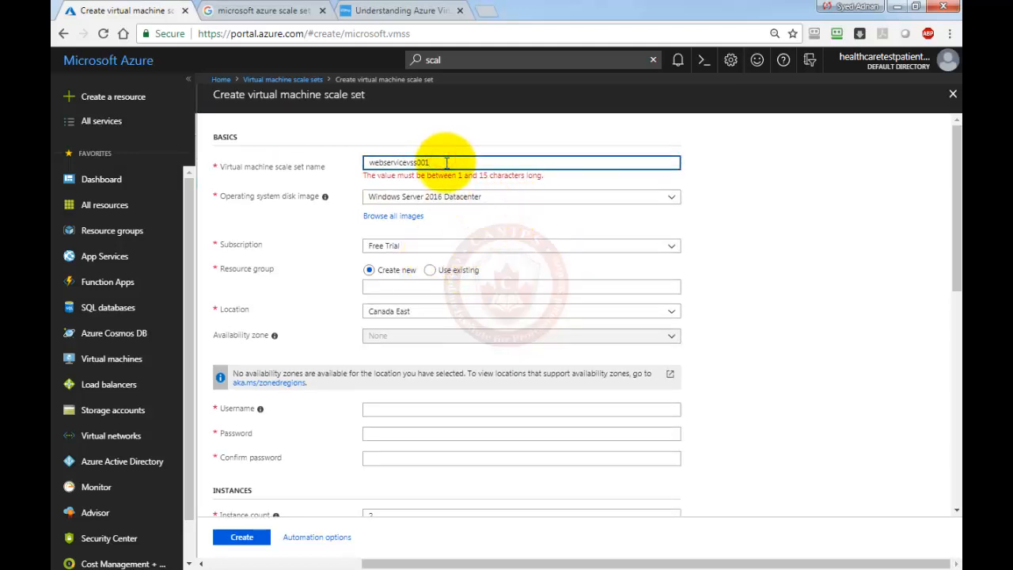
key("BackSpace")
double_click(396, 162)
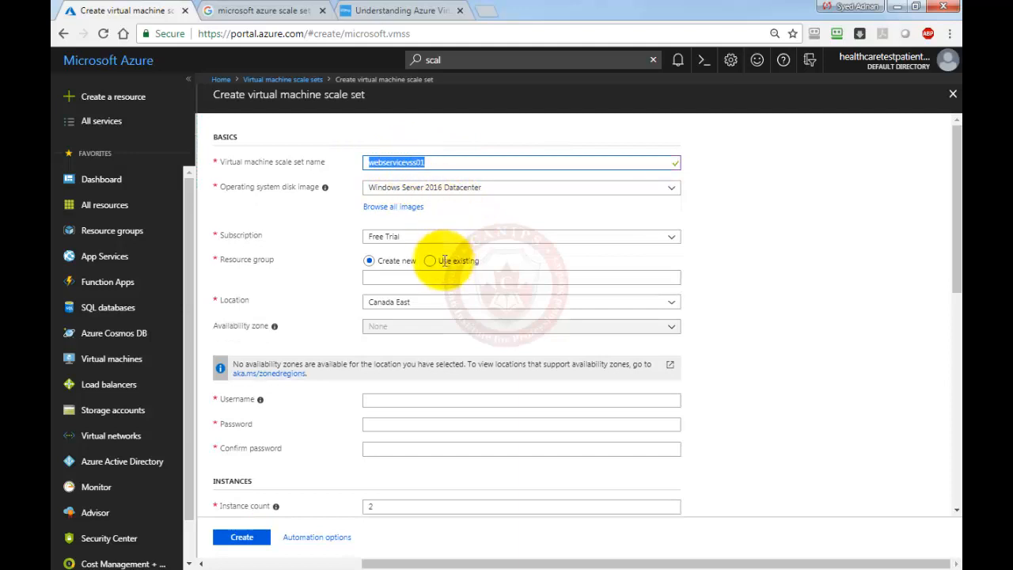
Create new resource group websrvrg1 and place a blank Notepad beside the form.
left_click(404, 279)
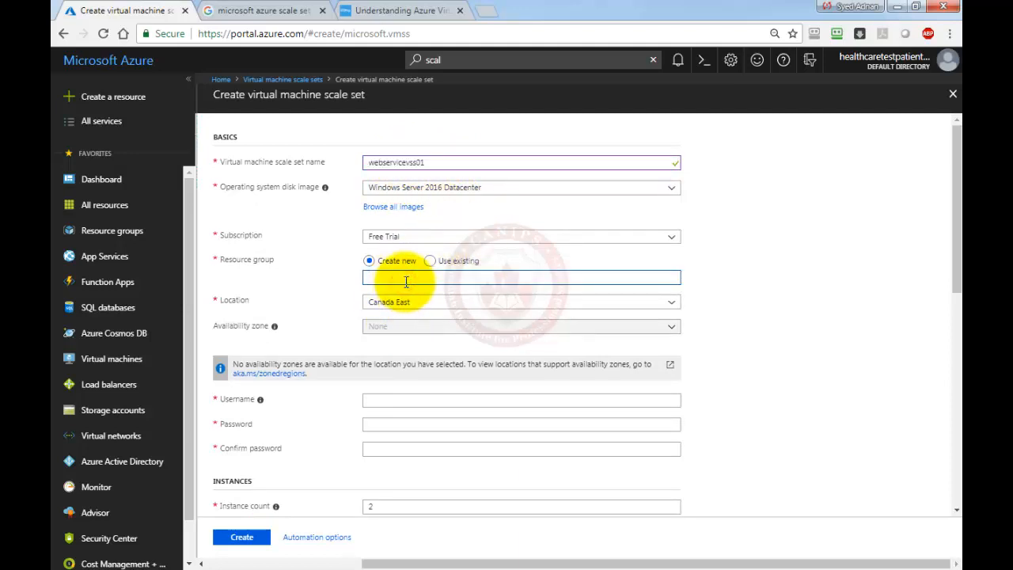
type("websrvrg1")
left_click(415, 399)
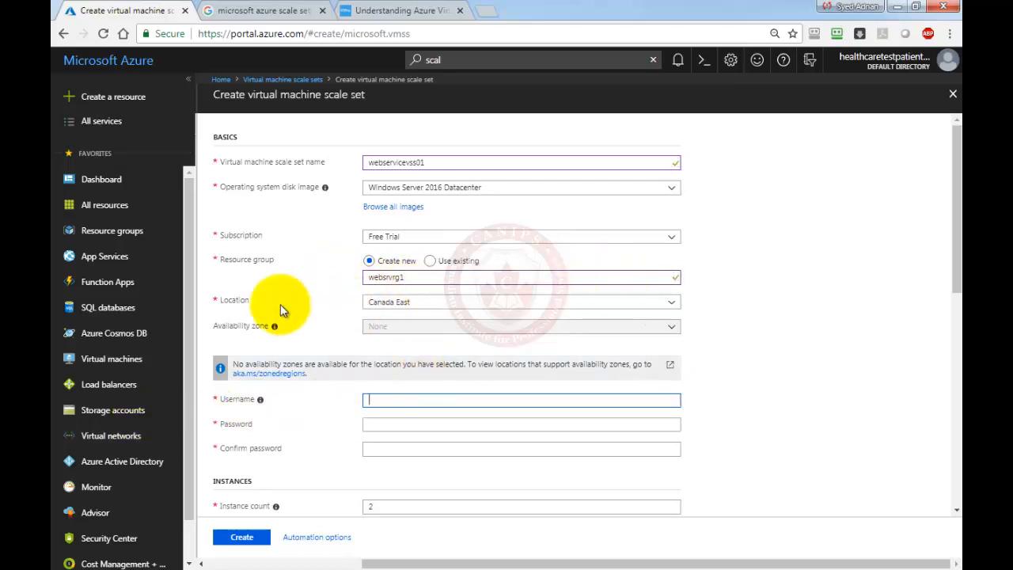
left_click(383, 401)
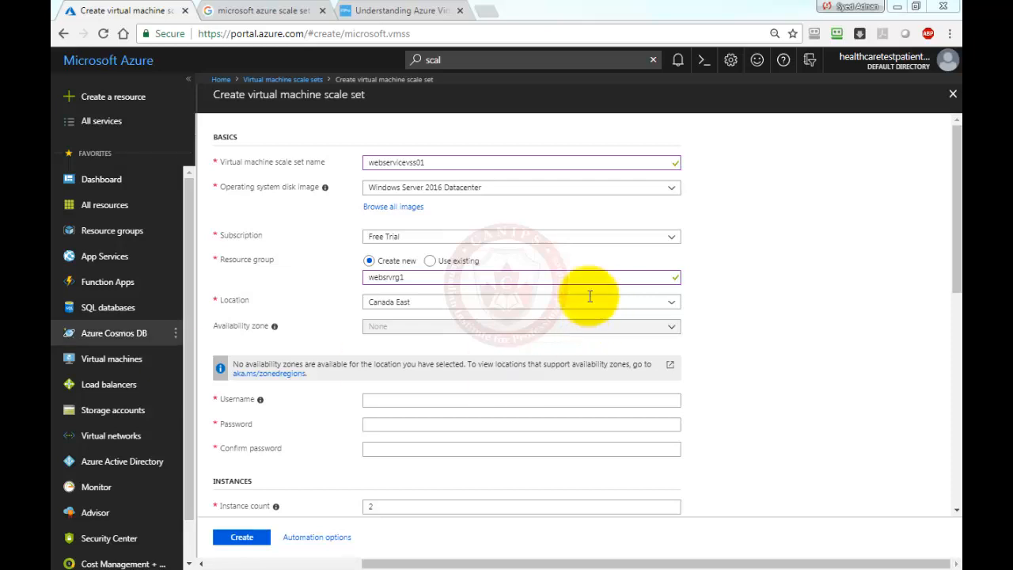
left_click_drag(527, 14, 775, 121)
Write the admin username and password into the Notepad note.
left_click(655, 173)
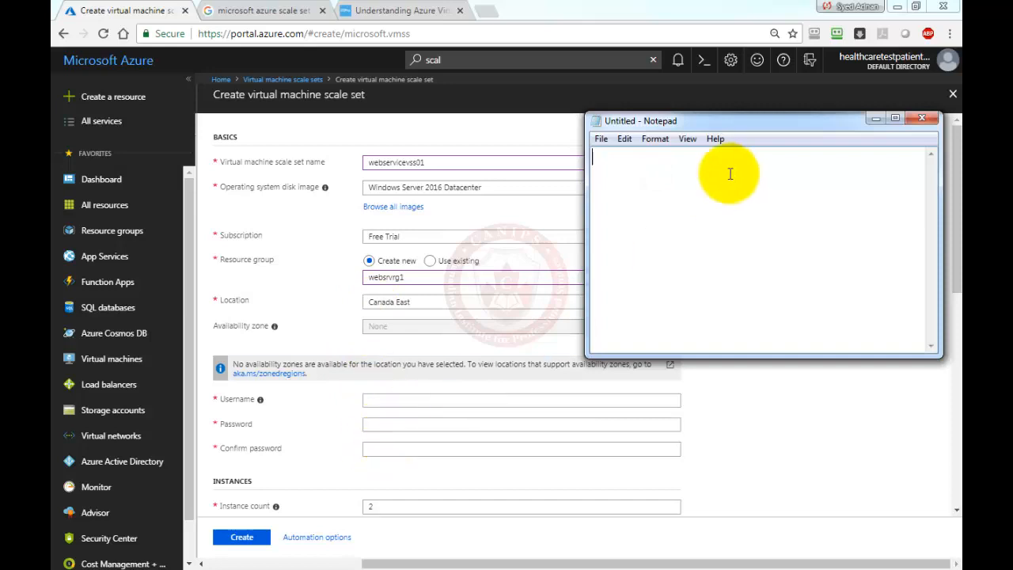
left_click(659, 175)
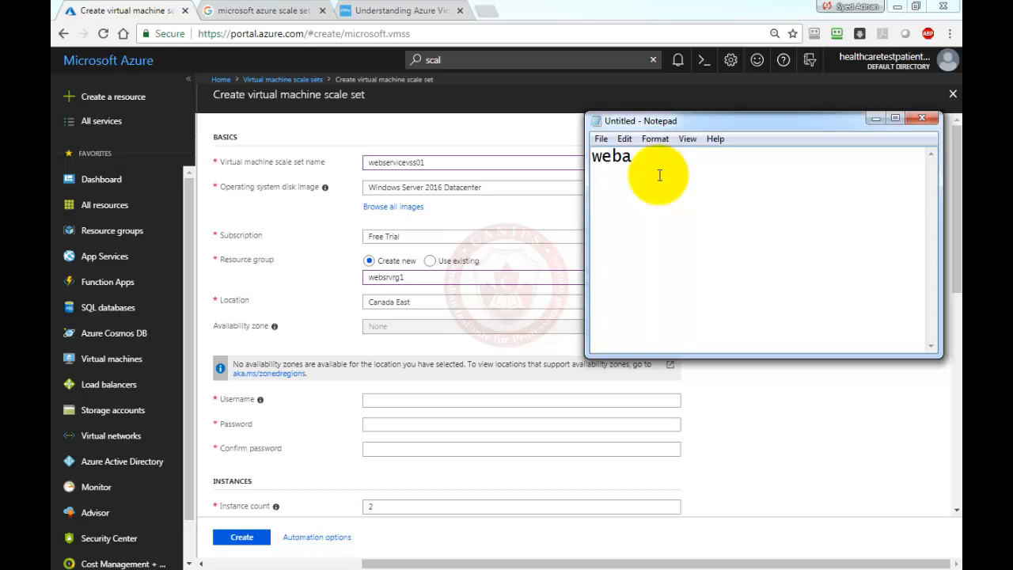
key("BackSpace")
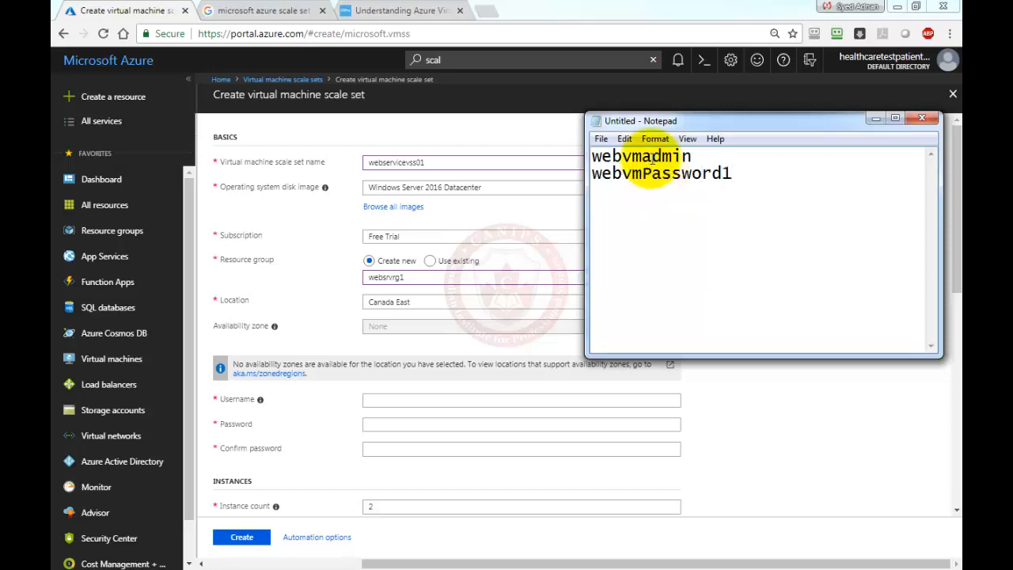
Paste the noted username into Username and the password into both password fields.
double_click(653, 157)
key("ctrl+c")
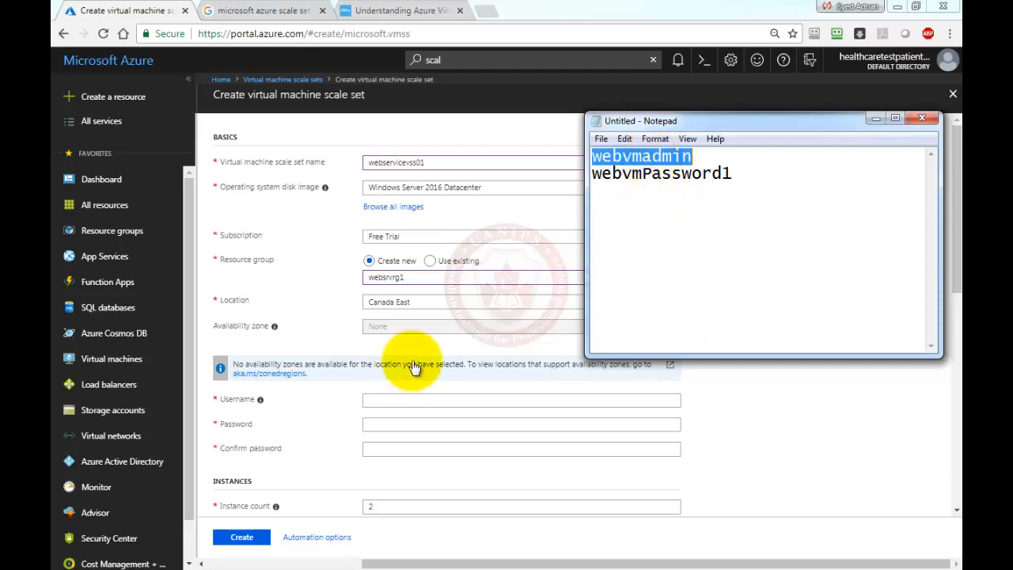
left_click(403, 400)
key("ctrl+v")
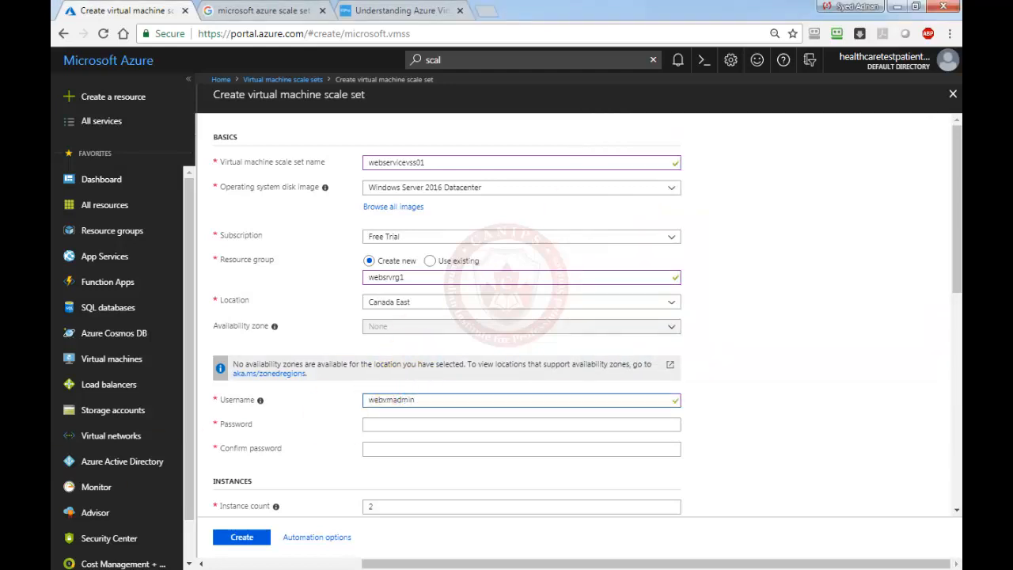
key("alt+Tab")
left_click(650, 168)
double_click(651, 171)
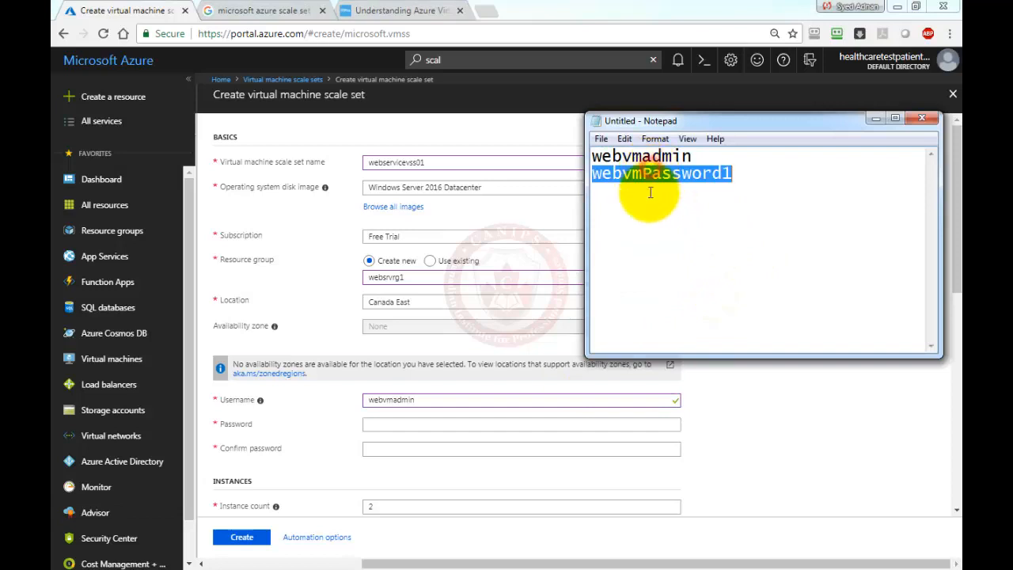
left_click(404, 427)
key("ctrl+v")
left_click(402, 449)
key("ctrl+v")
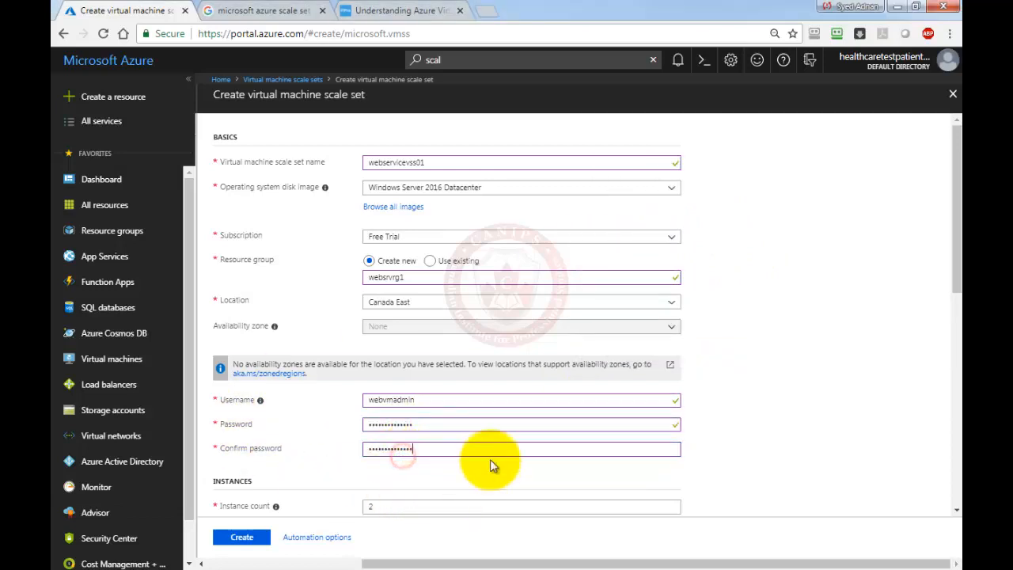
scroll(491, 464, "down", 3)
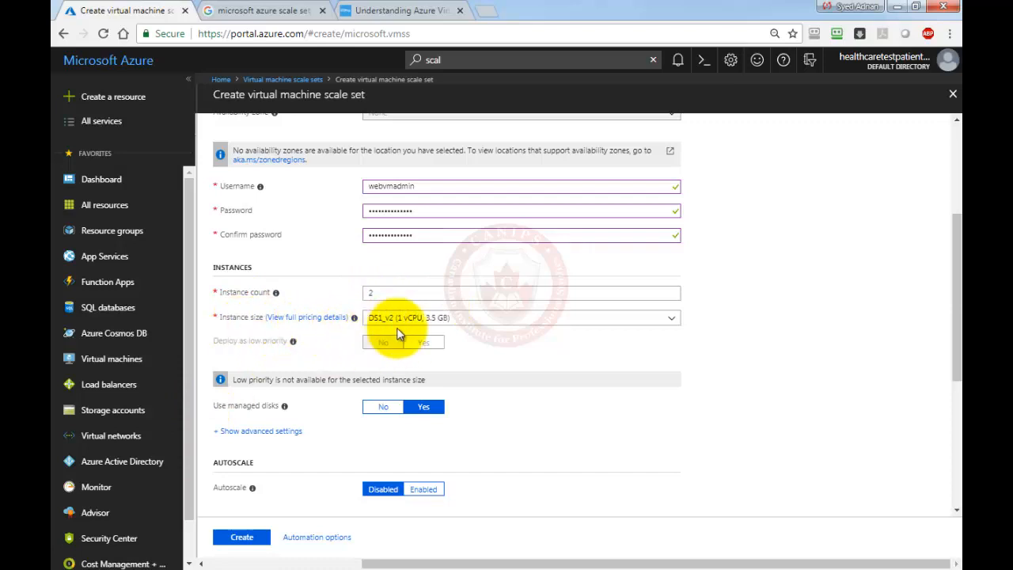
left_click(465, 321)
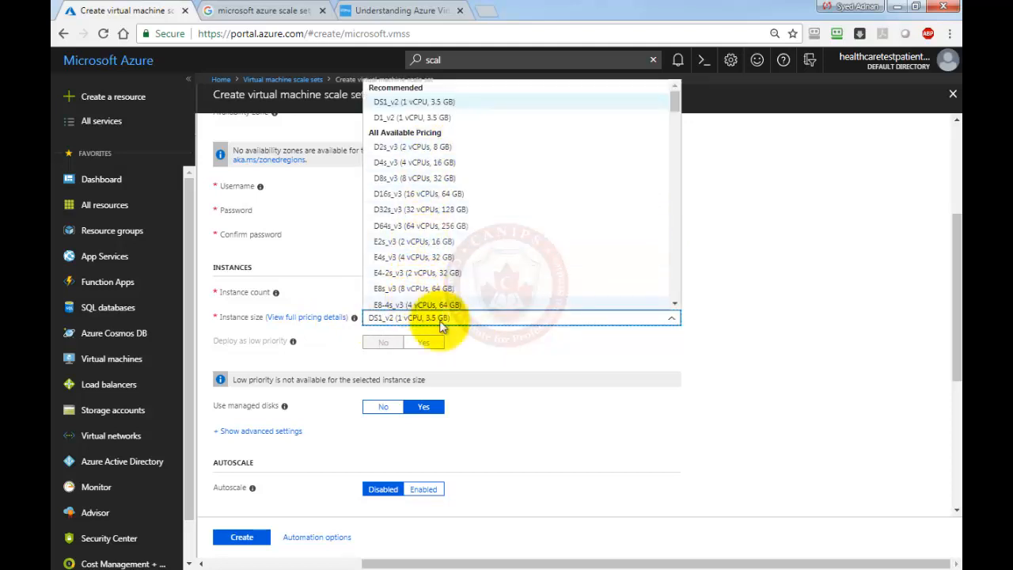
left_click(711, 363)
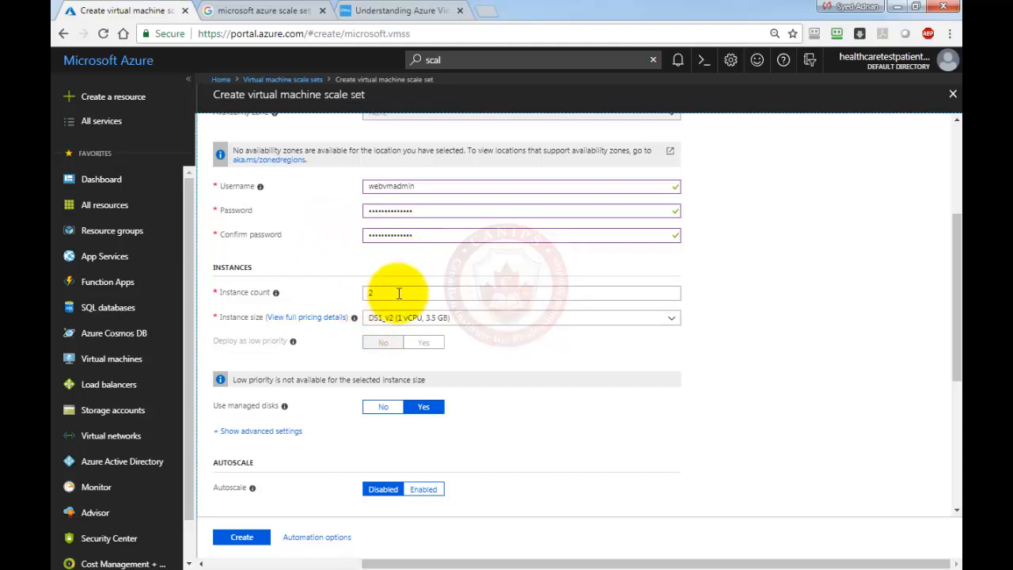
scroll(378, 230, "up", 3)
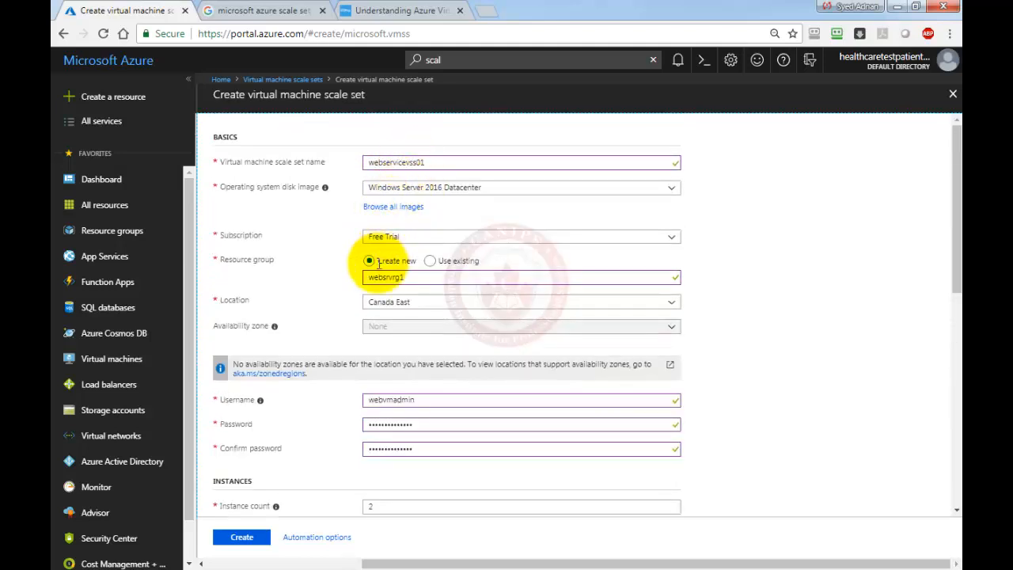
scroll(372, 261, "down", 3)
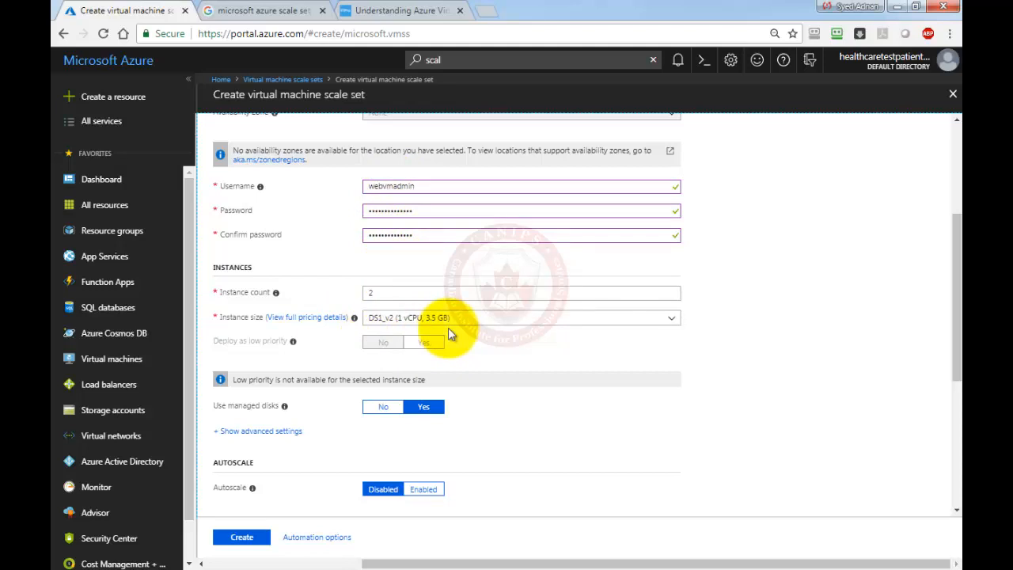
scroll(450, 330, "down", 2)
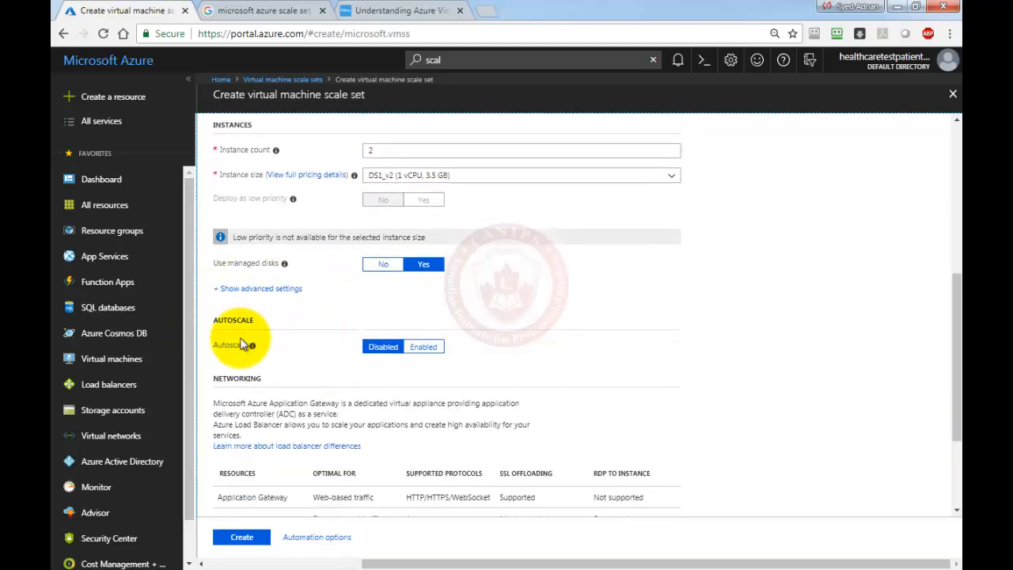
left_click(424, 347)
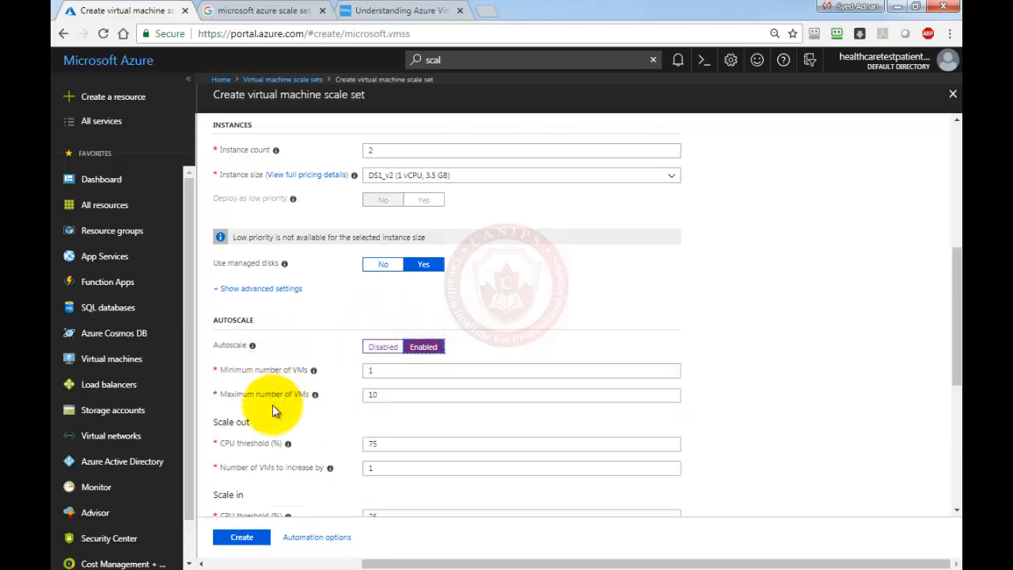
scroll(293, 440, "down", 3)
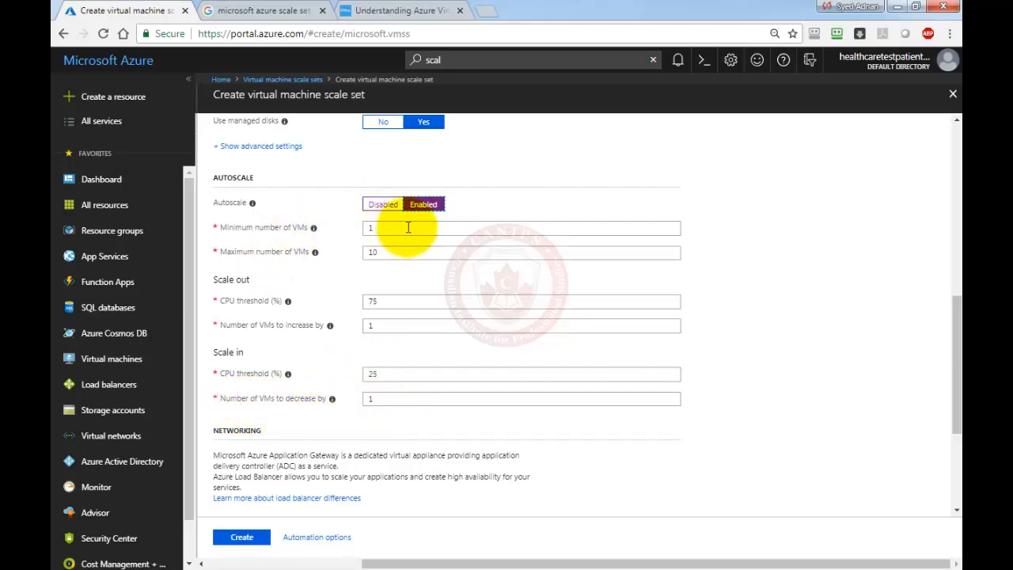
left_click(383, 205)
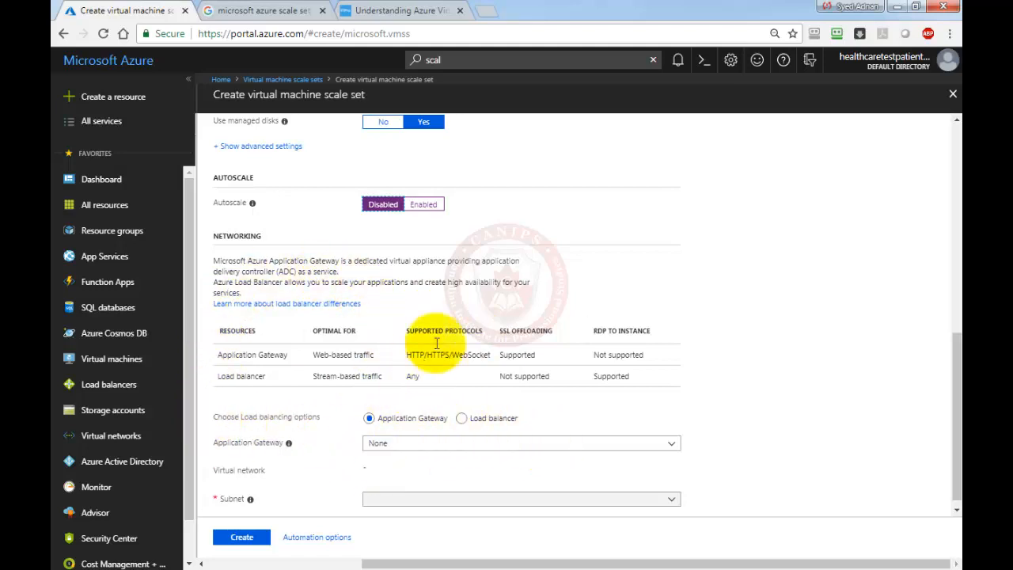
Use a load balancer with public IP name webservlb1 and domain label websrvdn1.
scroll(420, 395, "down", 1)
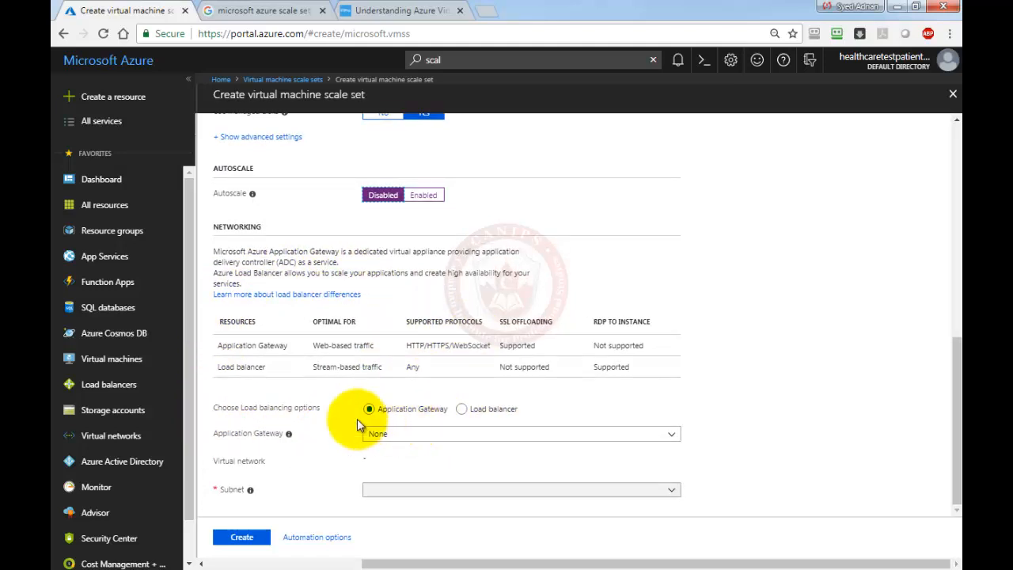
left_click(461, 409)
left_click(429, 462)
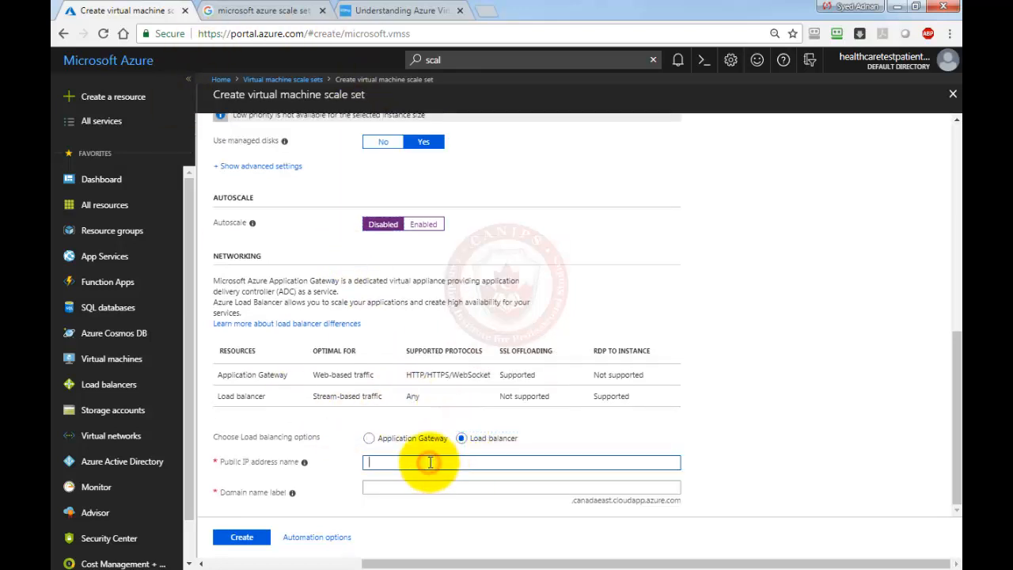
type("webservlb1")
left_click(408, 487)
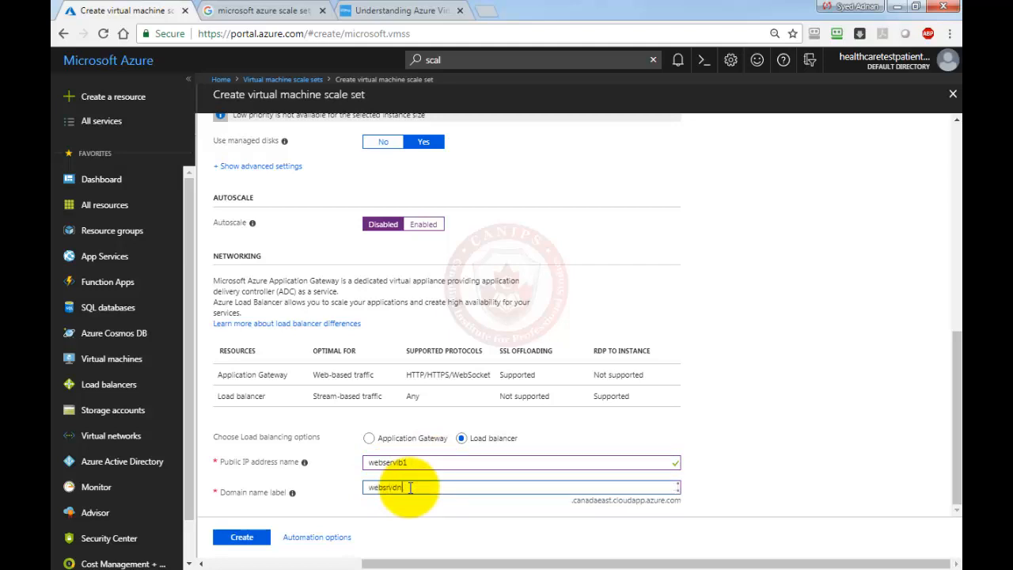
type("websrvdn1")
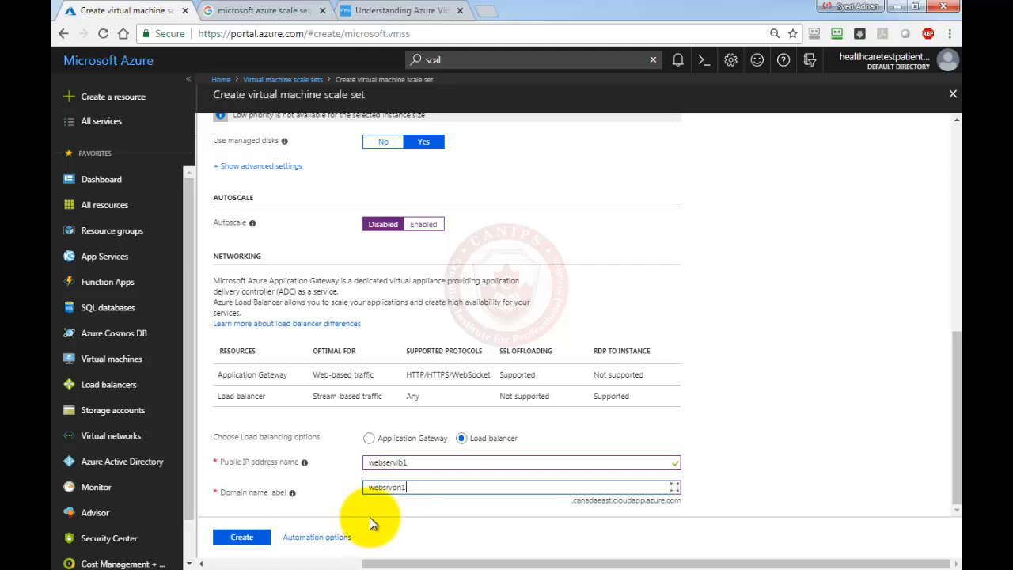
Create the scale set, then go to the deployed webservicevss01 resource and dismiss notifications.
left_click(243, 538)
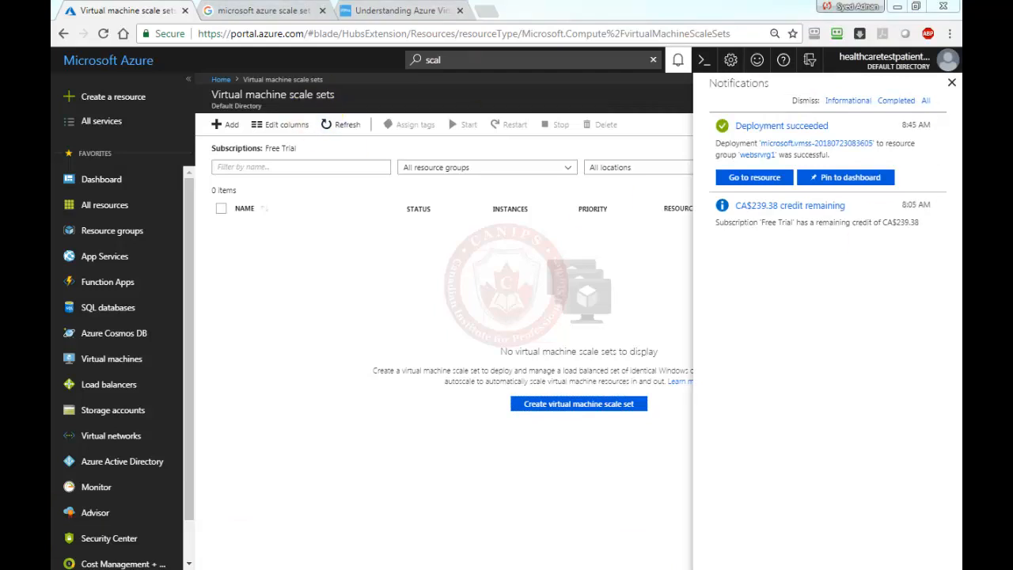
left_click(748, 179)
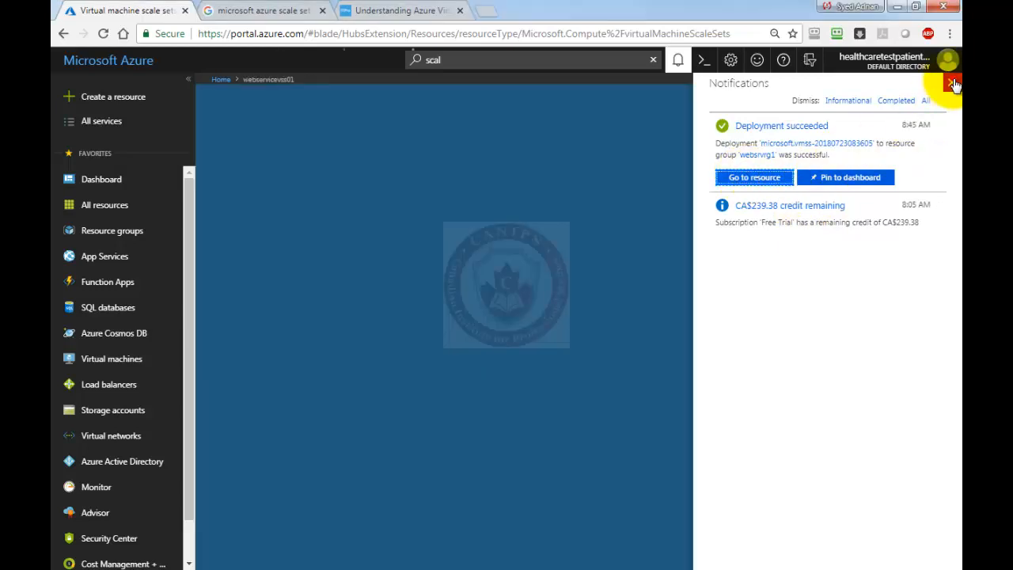
left_click(952, 82)
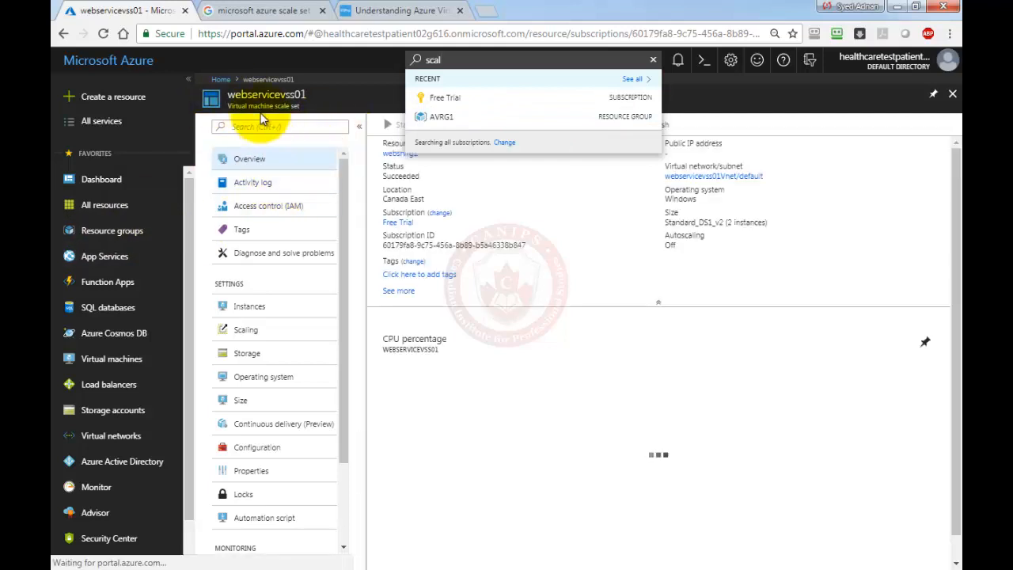
Open webservicevss01 from All resources and view its two running instances.
left_click(97, 204)
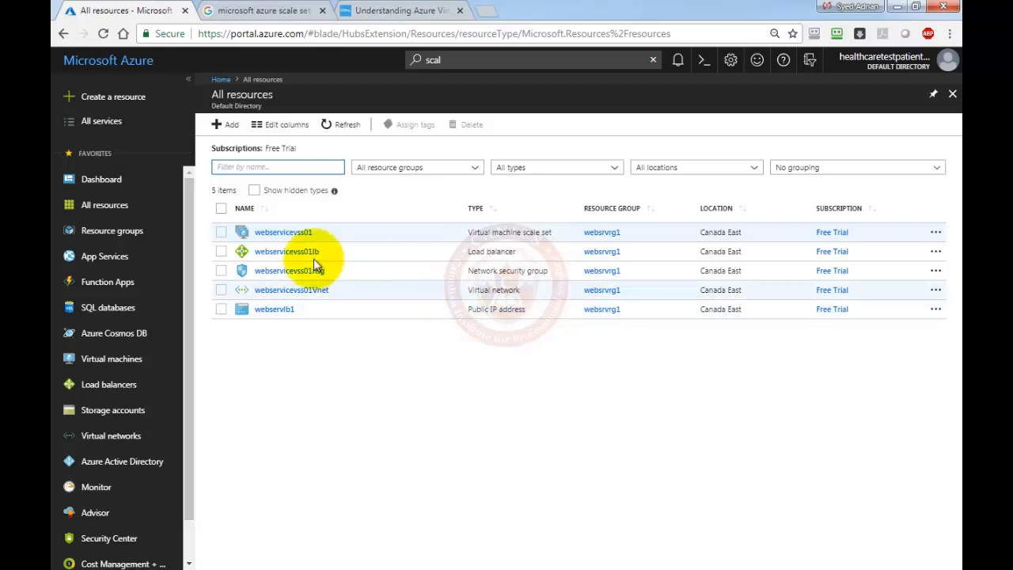
left_click(294, 235)
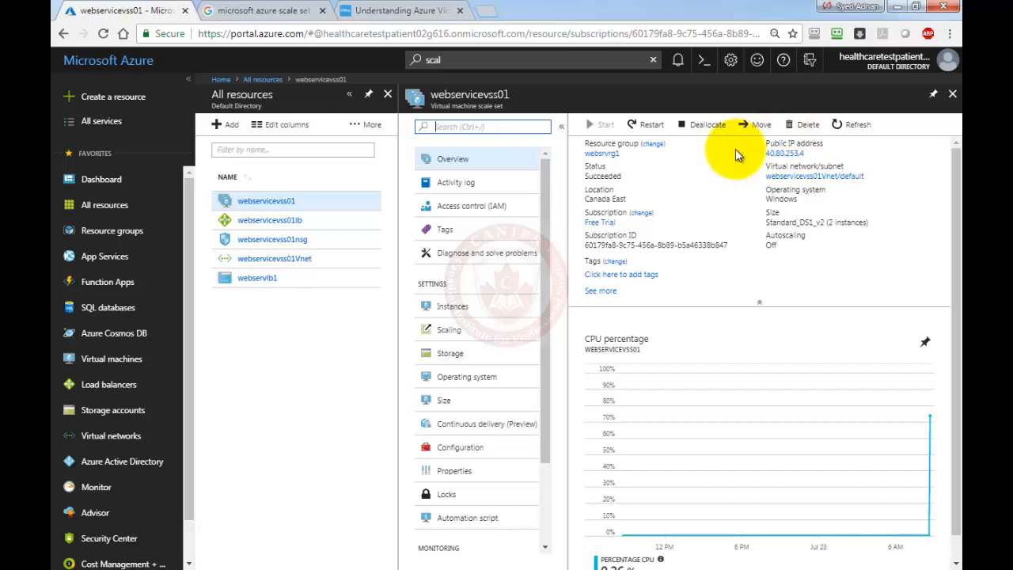
left_click(459, 185)
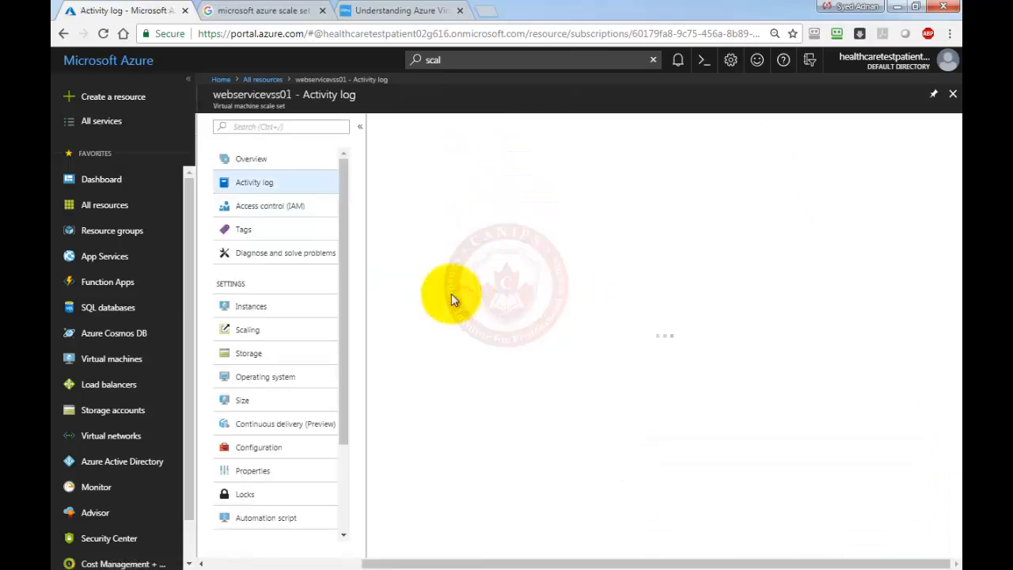
left_click(252, 311)
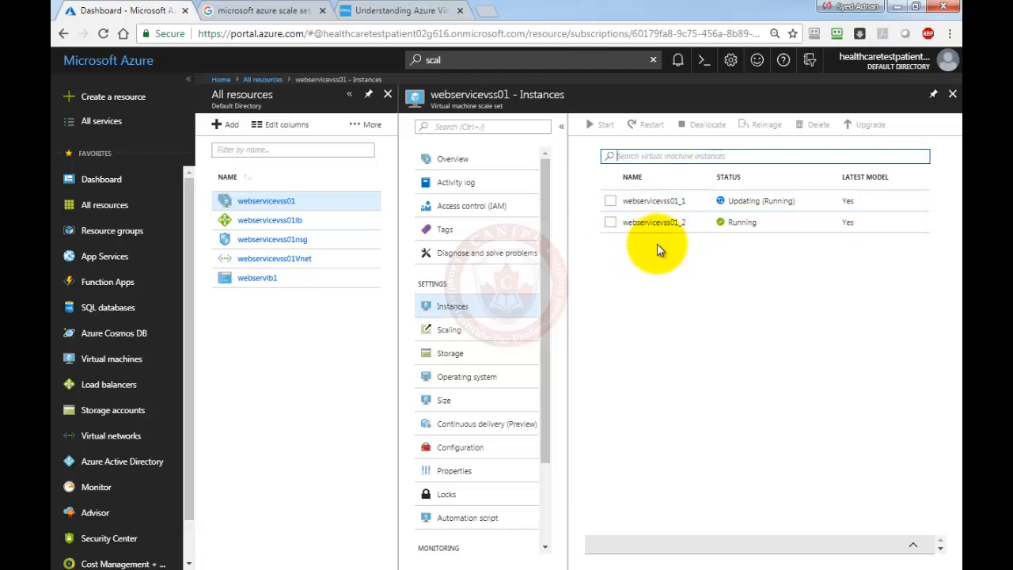
On webservicevss01's Scaling page, check Run history, then enable autoscale.
left_click(454, 337)
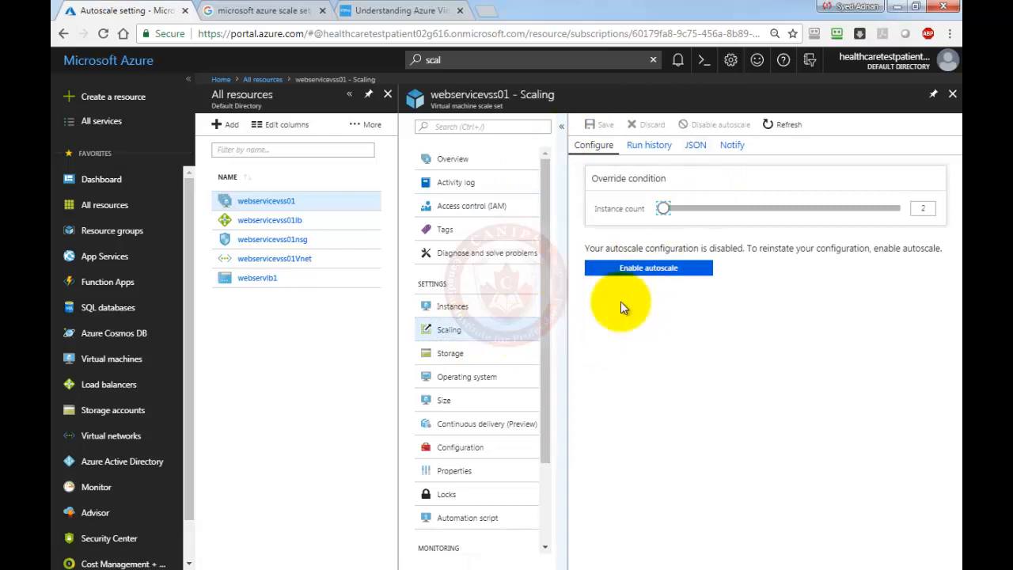
left_click(642, 150)
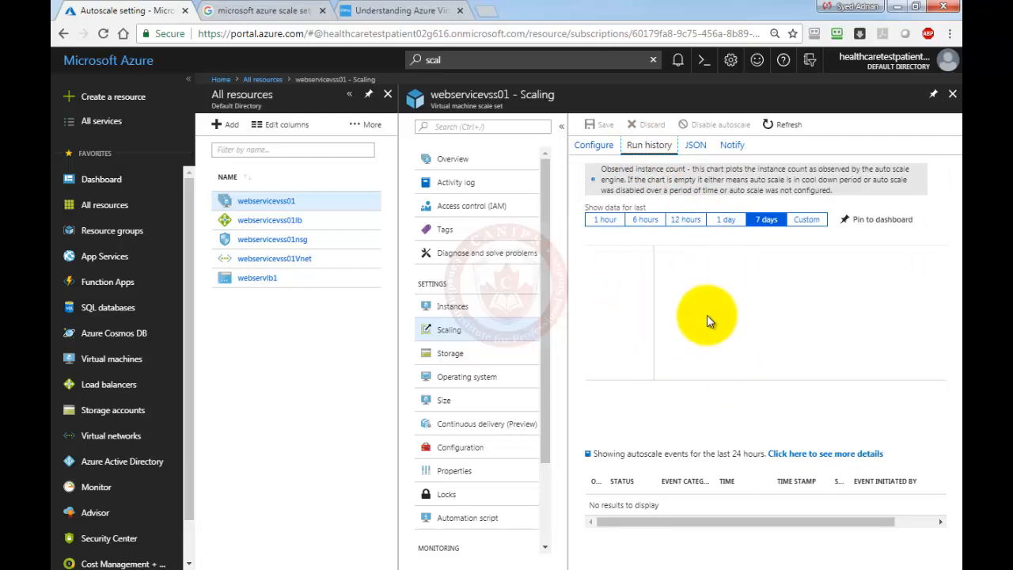
left_click(595, 149)
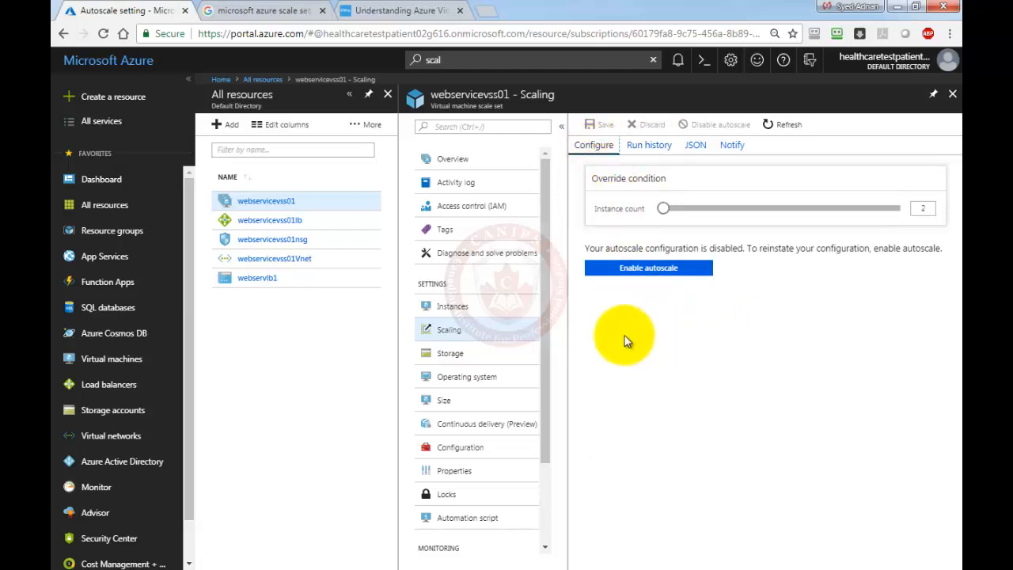
left_click(646, 274)
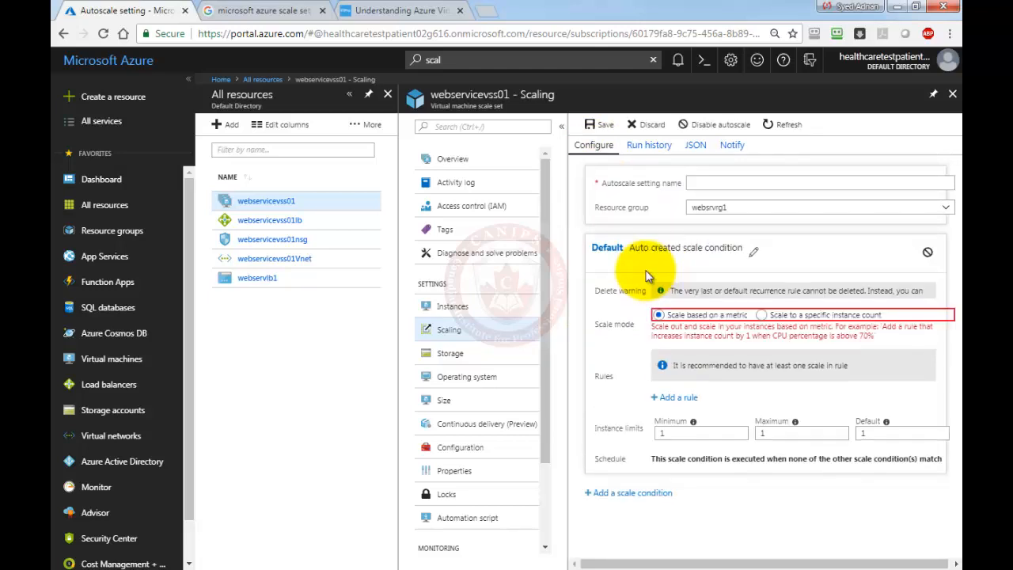
Enter websrvAS1 as the autoscale setting name.
left_click(706, 183)
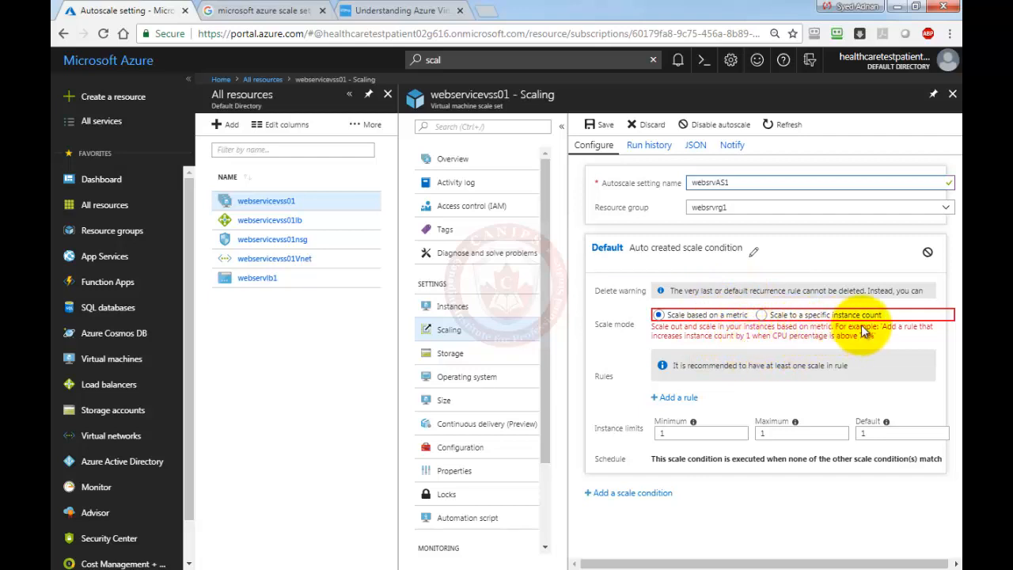
Add a rule: average Percentage CPU above 70 for 10 minutes increases count by 1.
left_click(677, 400)
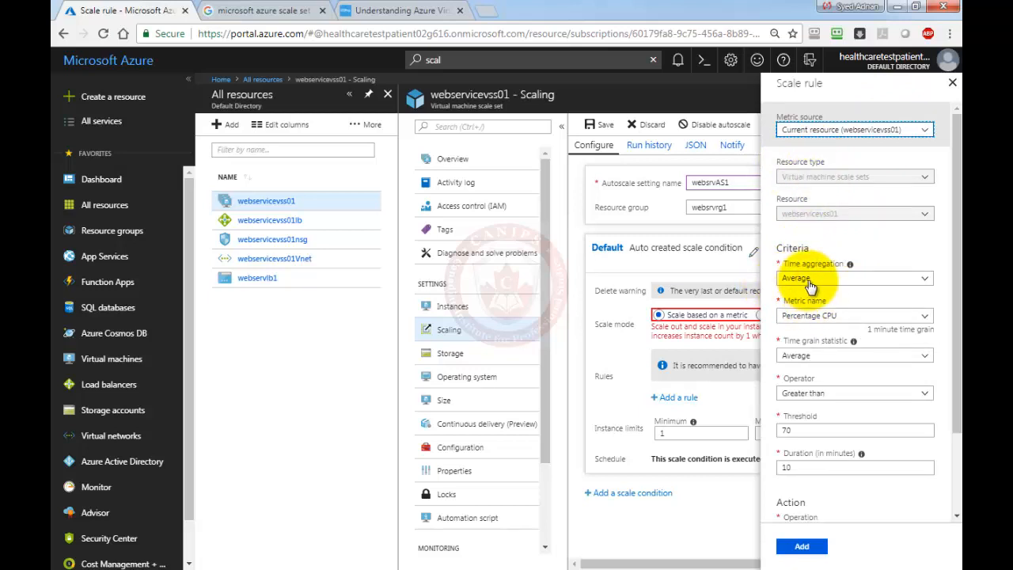
left_click(849, 283)
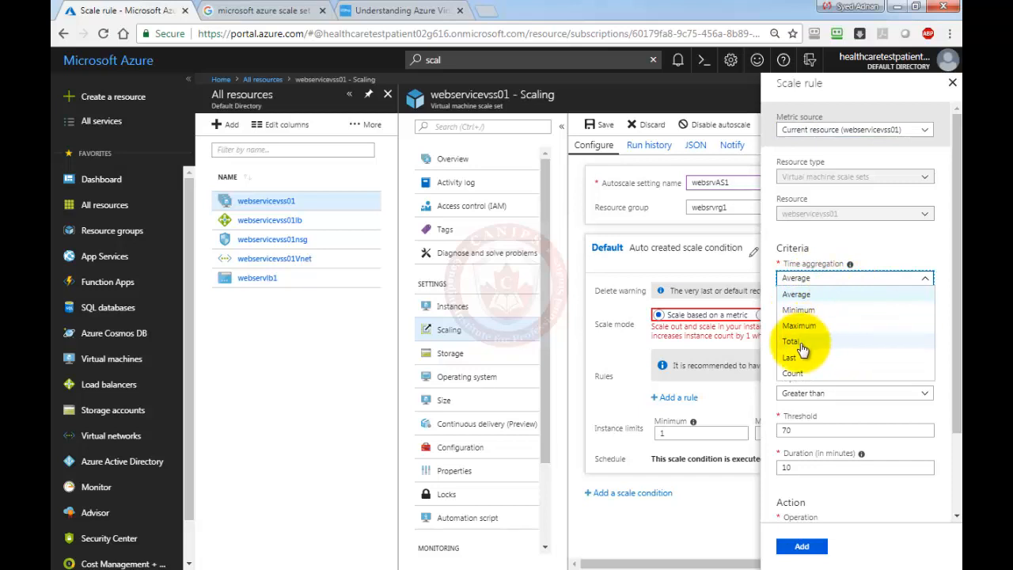
left_click(803, 291)
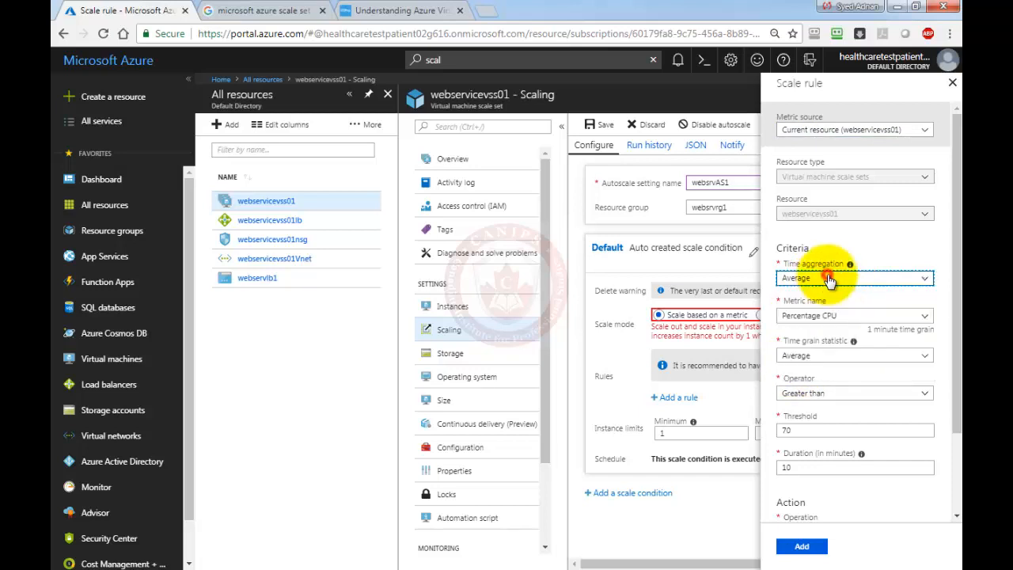
left_click(839, 319)
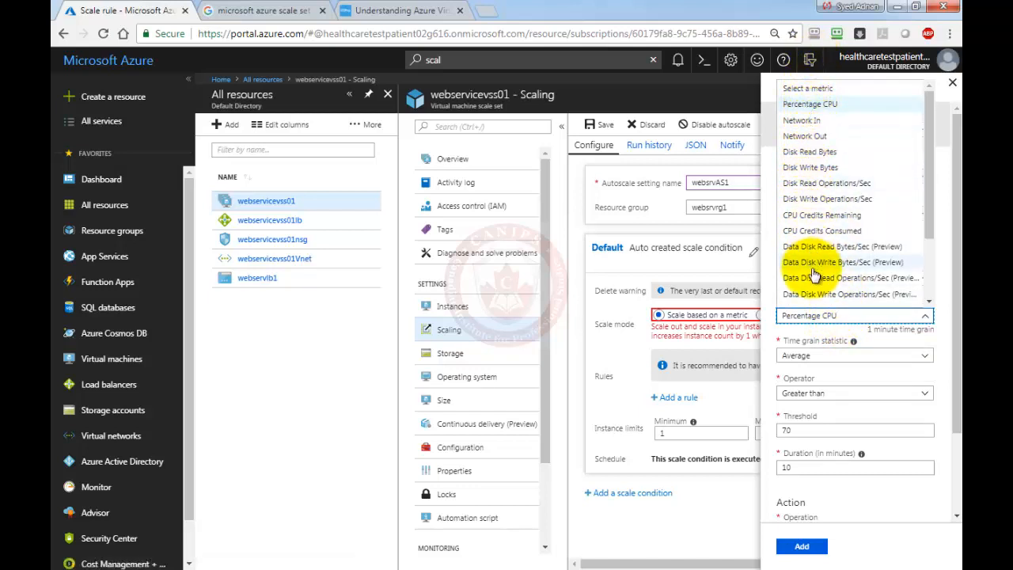
left_click(850, 367)
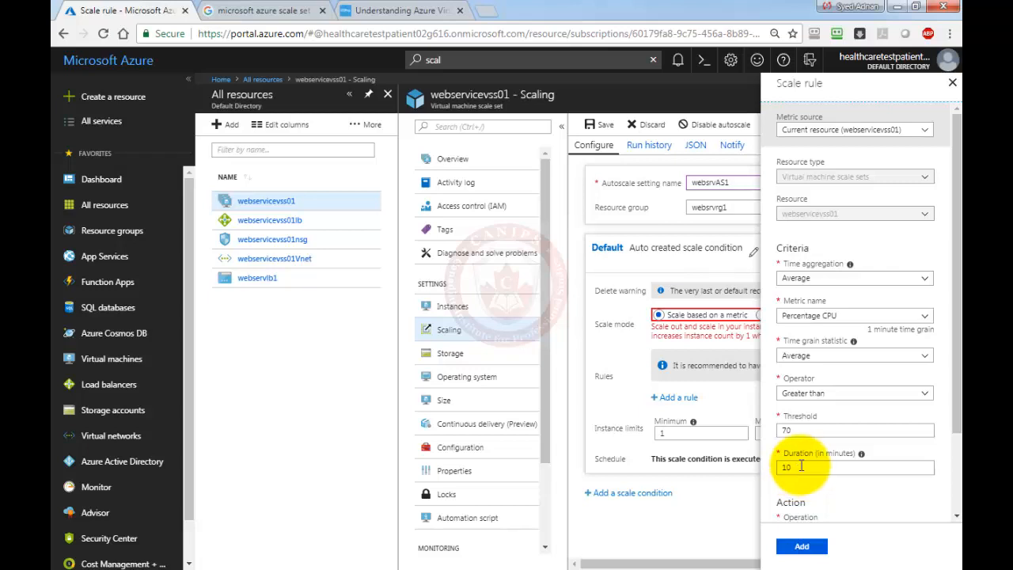
scroll(807, 467, "down", 3)
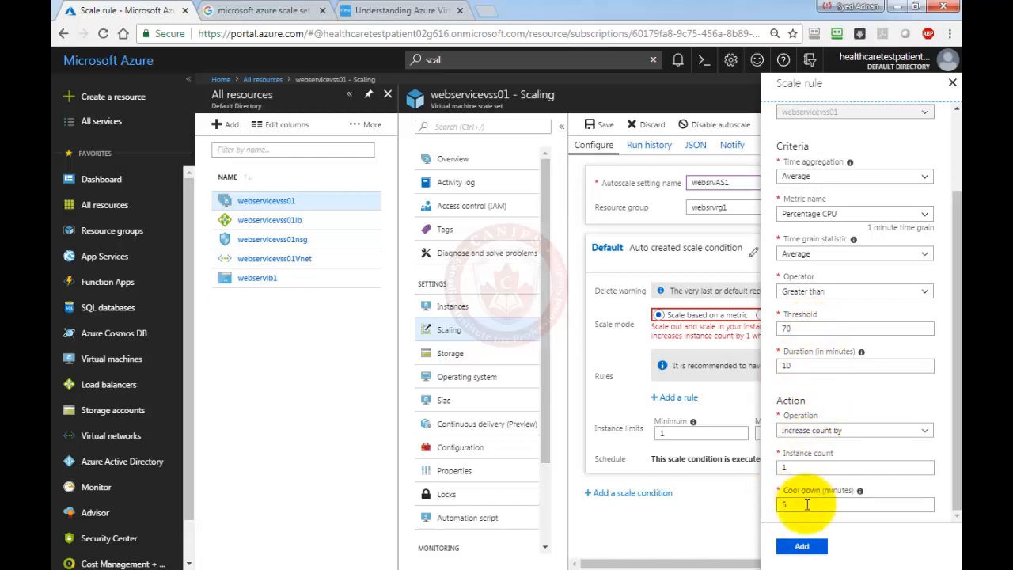
left_click(799, 554)
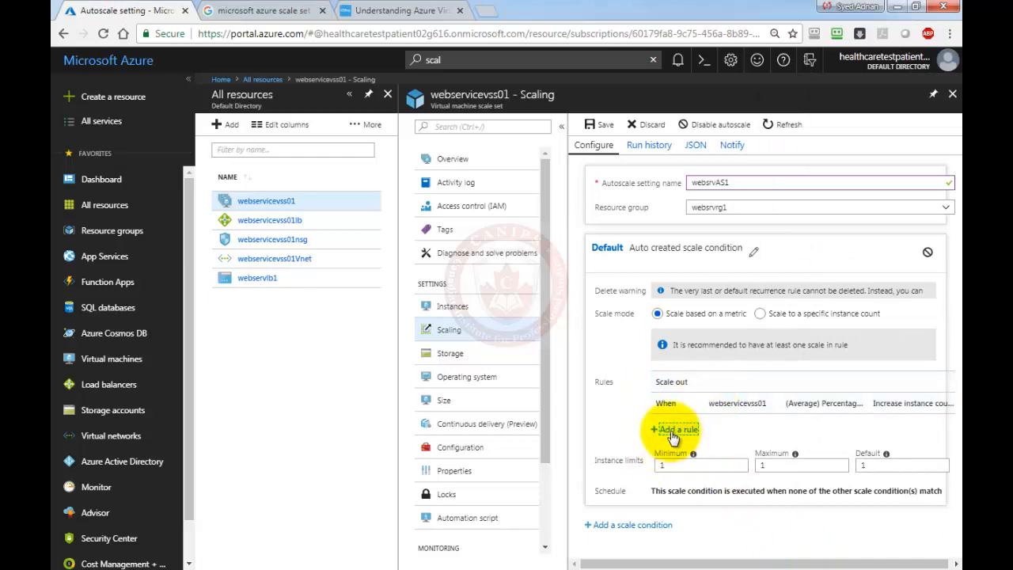
Add a rule: Percentage CPU less than 40 for 5 minutes decreases count by 1.
left_click(672, 431)
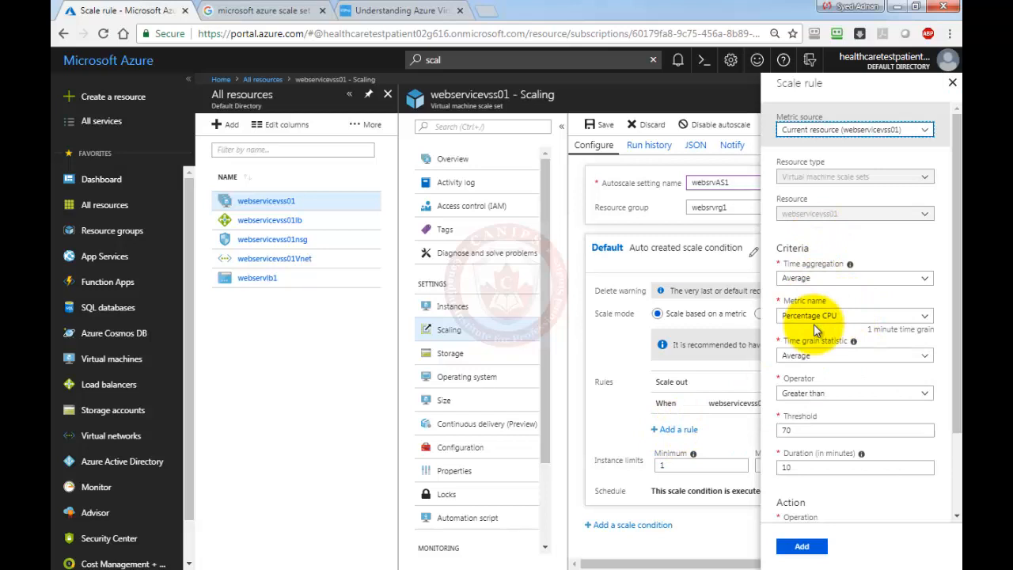
left_click(832, 393)
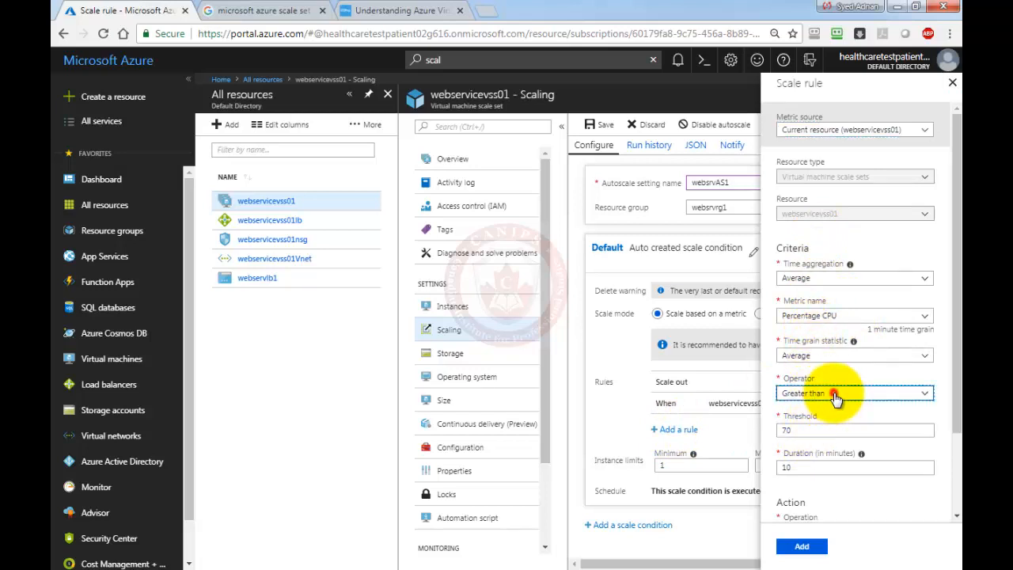
left_click(800, 440)
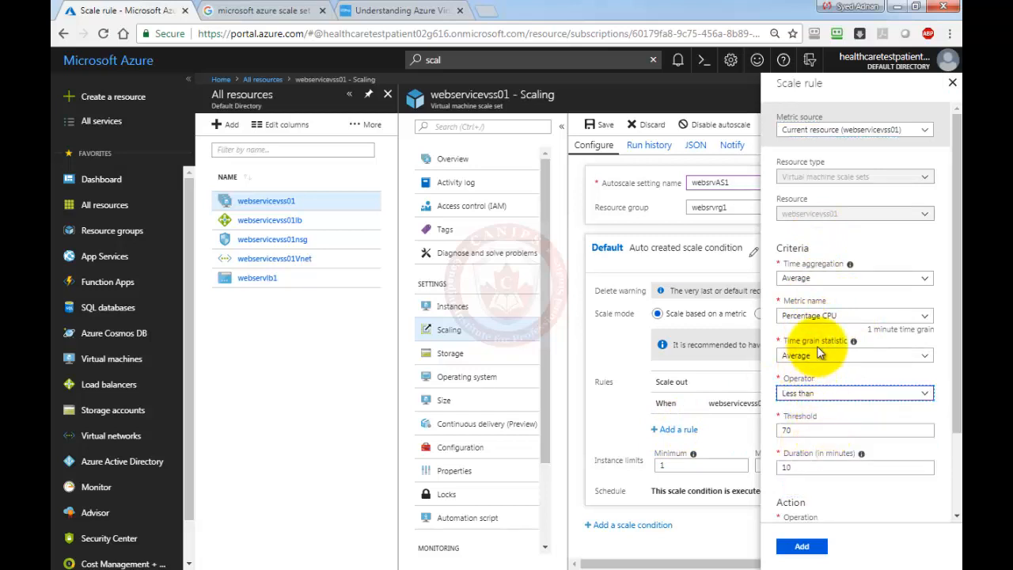
double_click(815, 429)
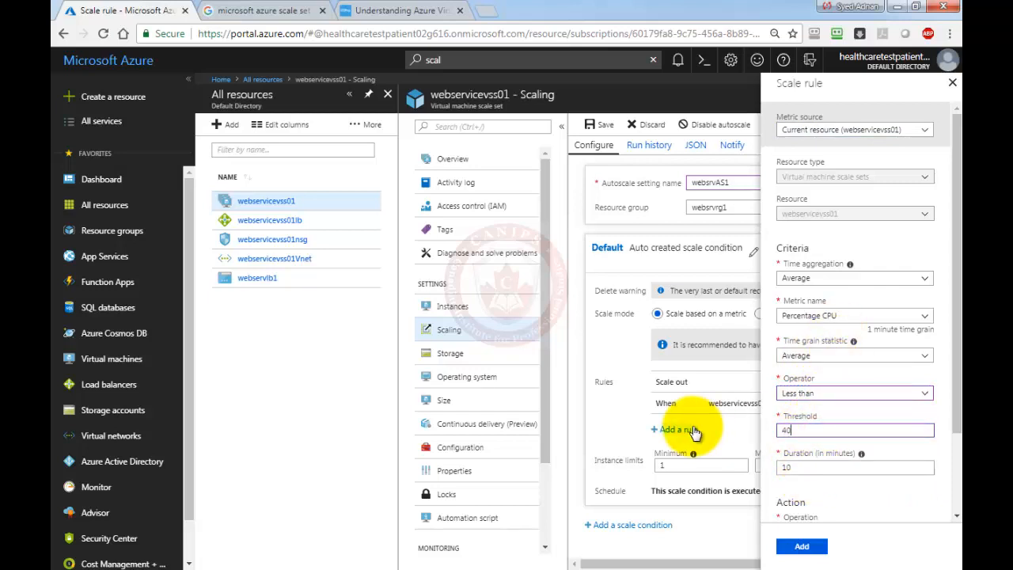
type("40")
scroll(854, 485, "down", 1)
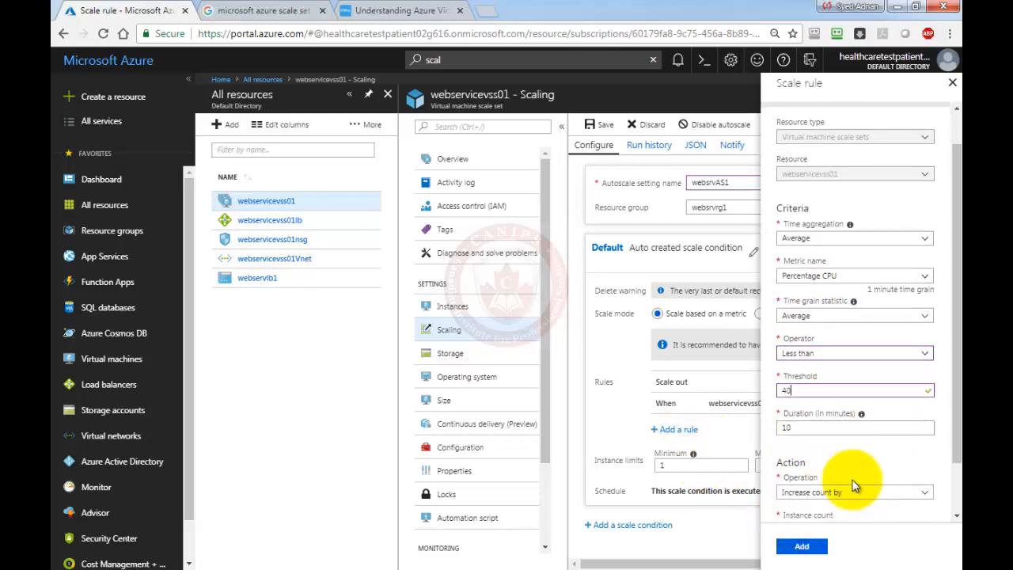
scroll(855, 485, "down", 2)
double_click(803, 365)
type("5")
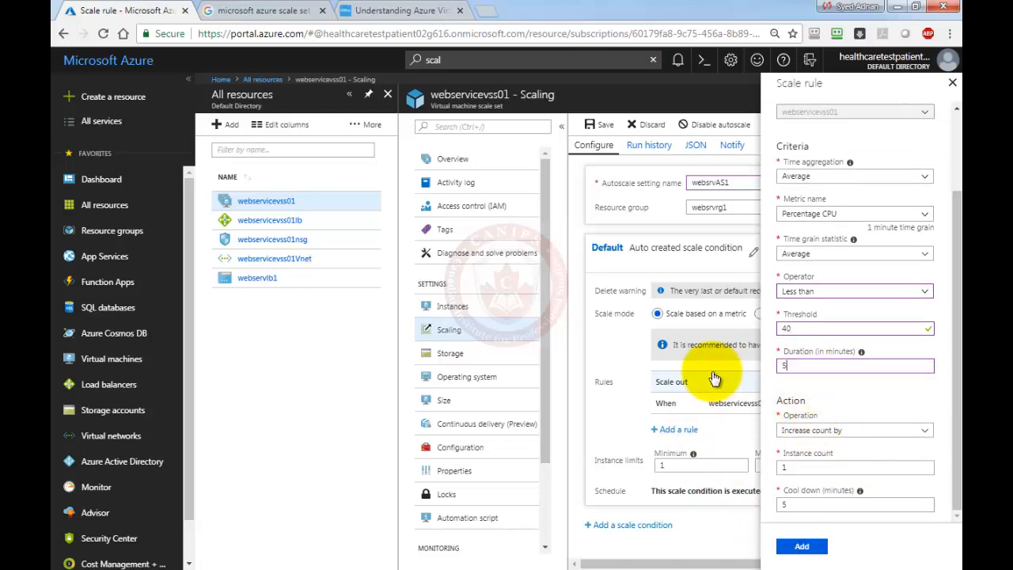
left_click(839, 430)
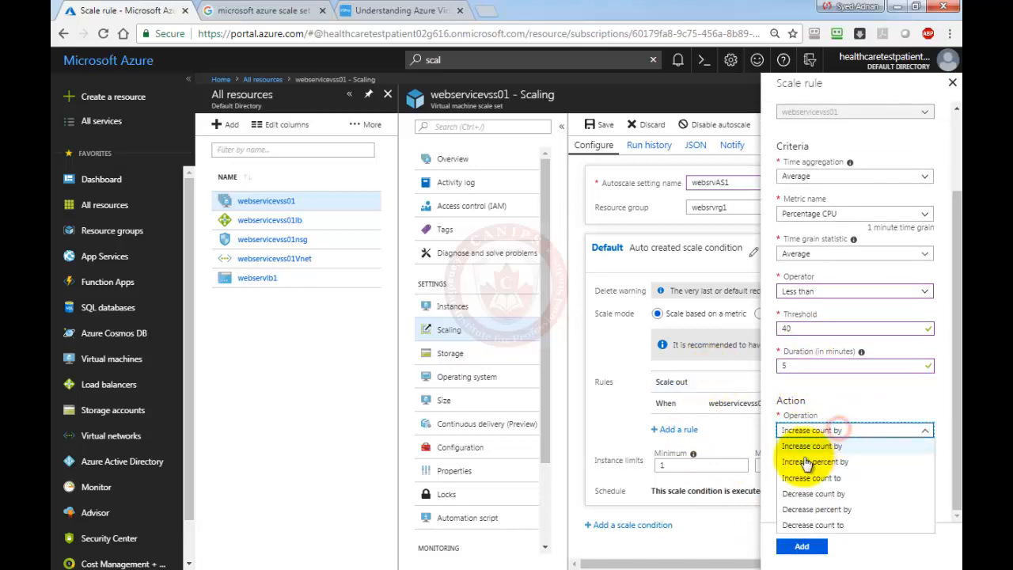
left_click(814, 493)
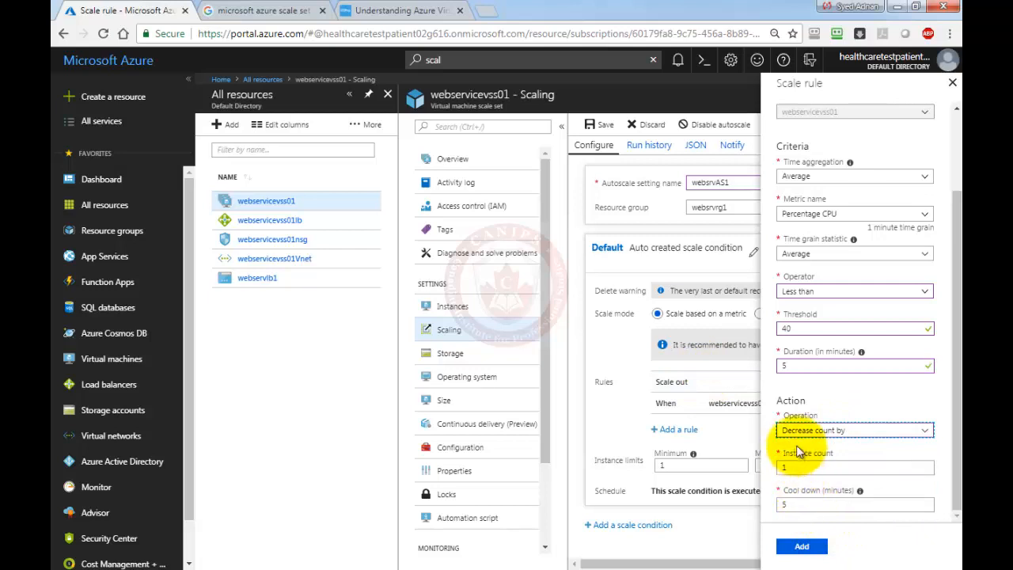
left_click(802, 546)
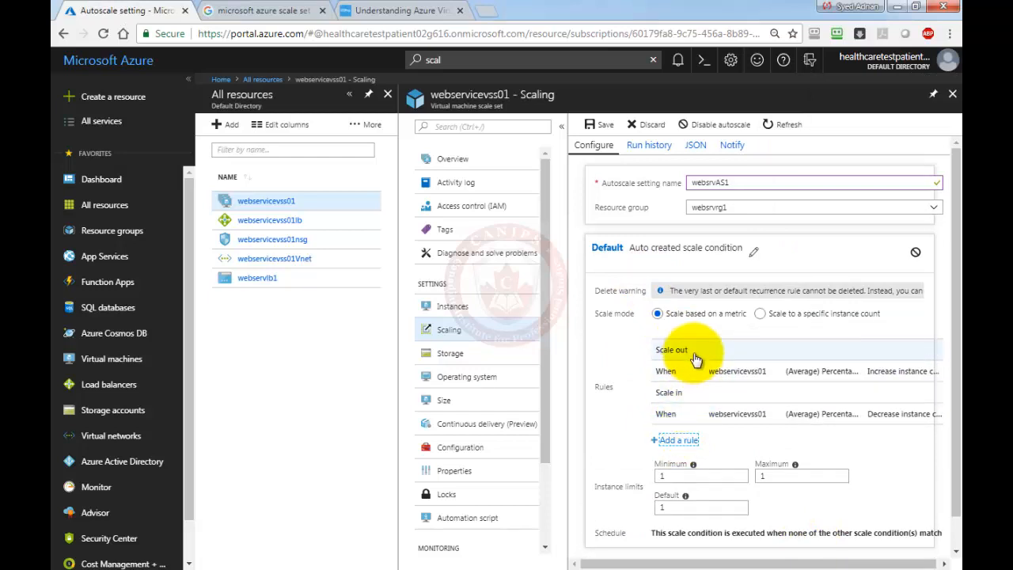
Change the scale-out rule's Duration from 10 to 5 minutes and update the rule.
left_click(702, 372)
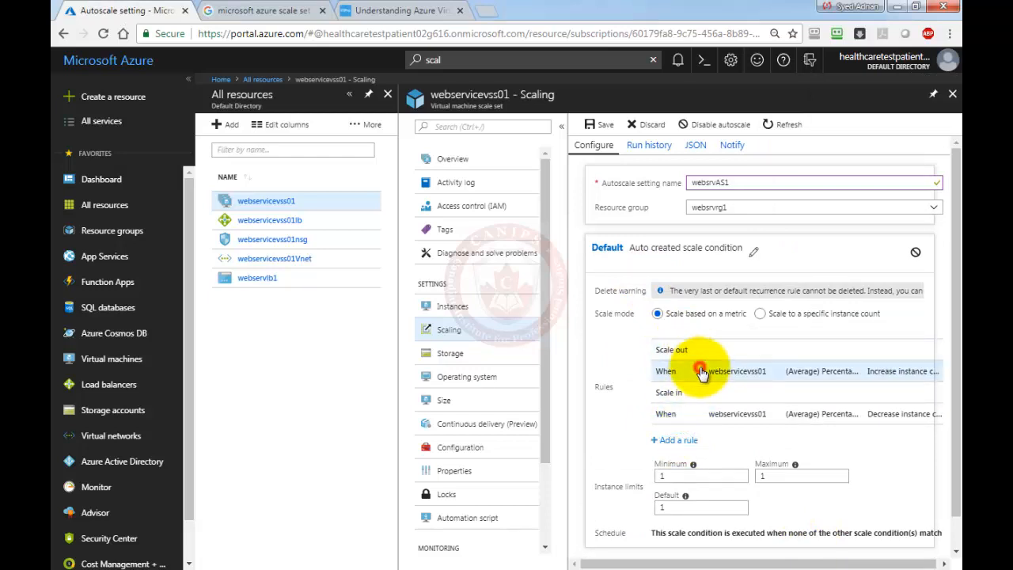
double_click(791, 467)
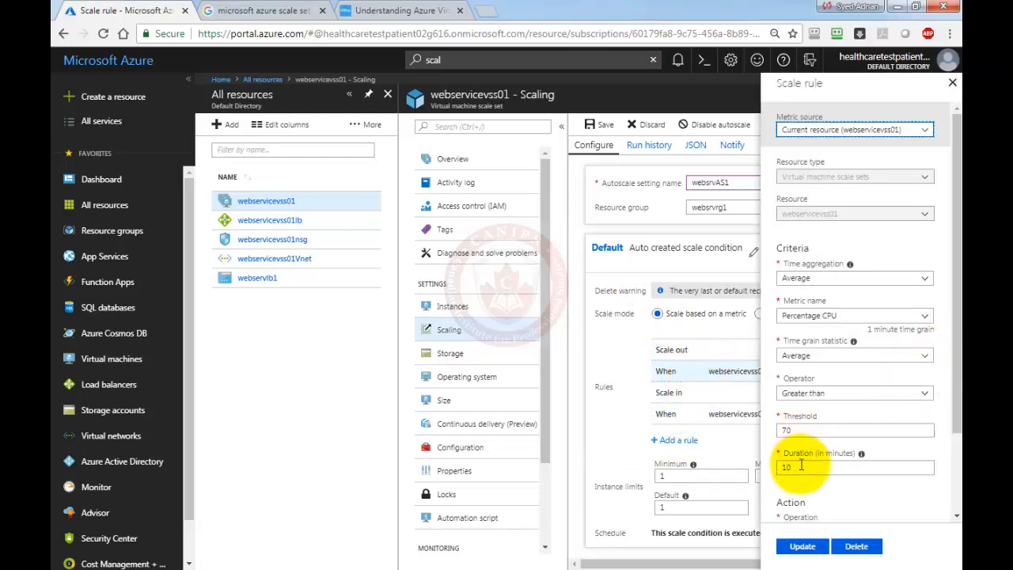
type("5")
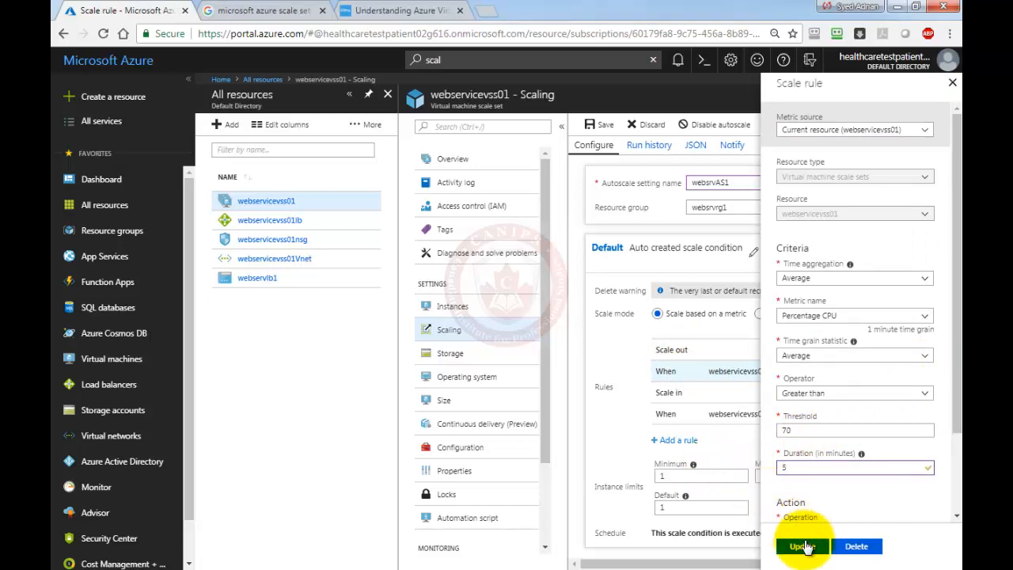
left_click(802, 546)
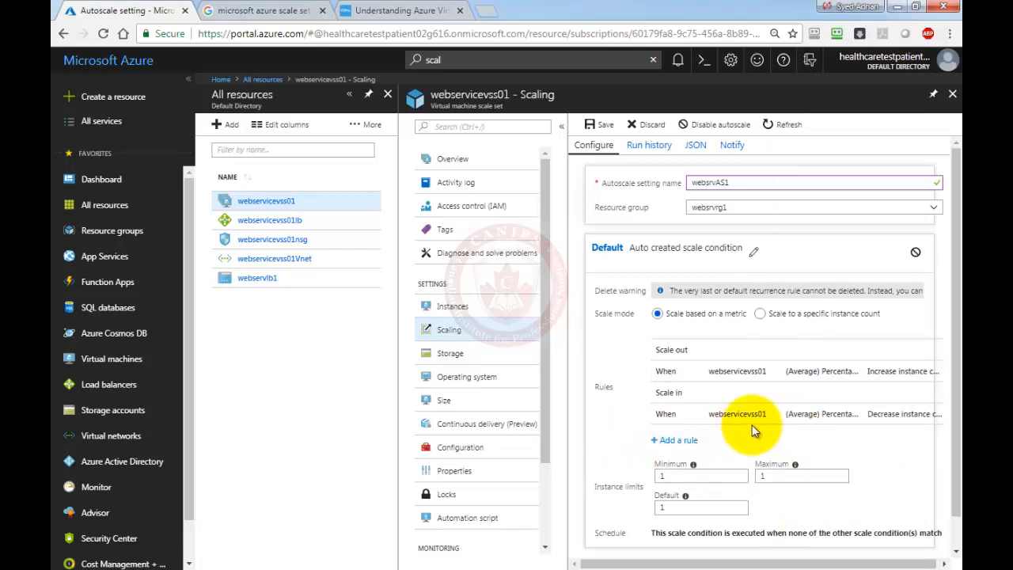
scroll(753, 432, "down", 1)
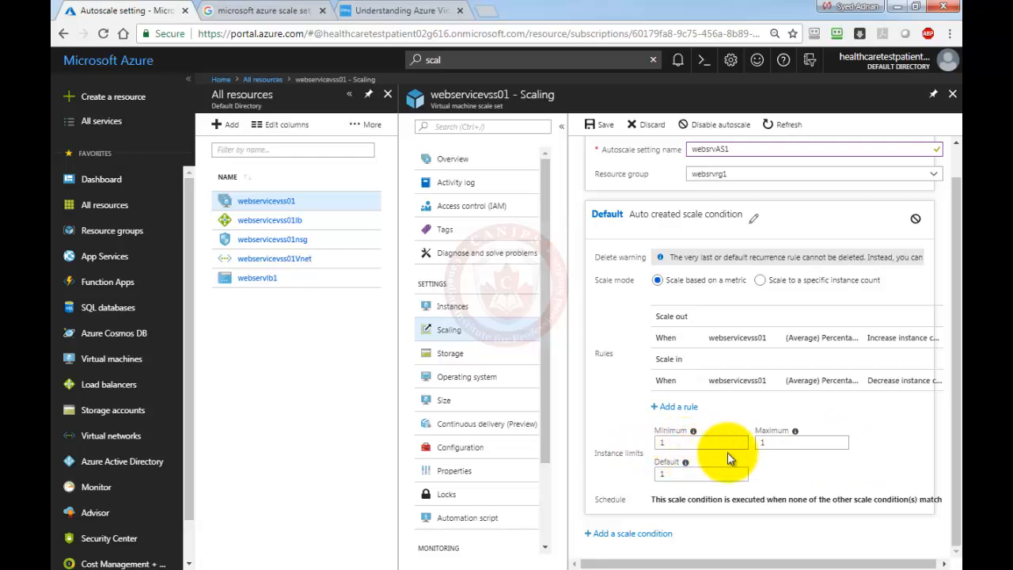
Raise websrvAS1's maximum instance limit to 3 and save the scaling configuration.
double_click(800, 441)
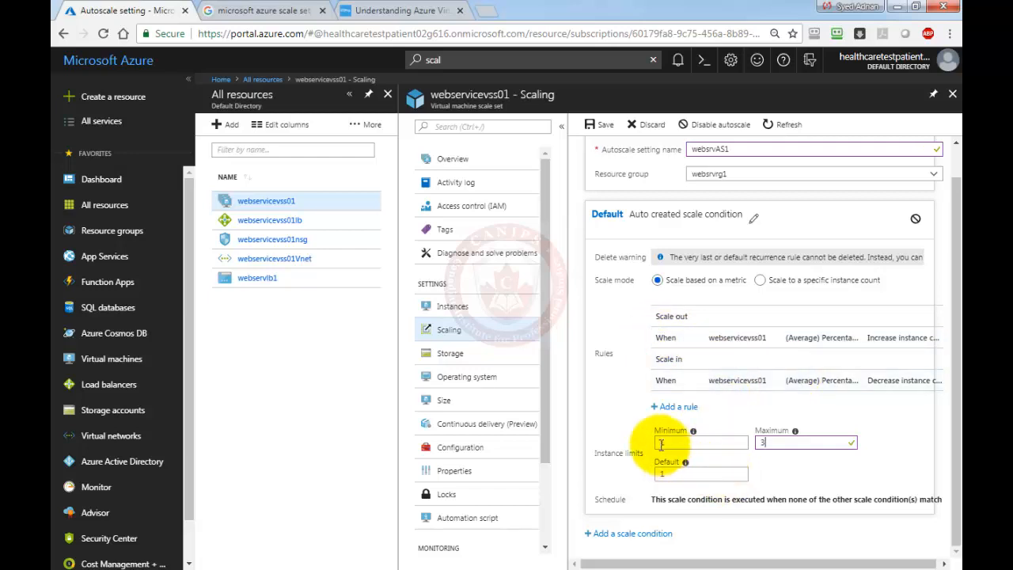
left_click(796, 443)
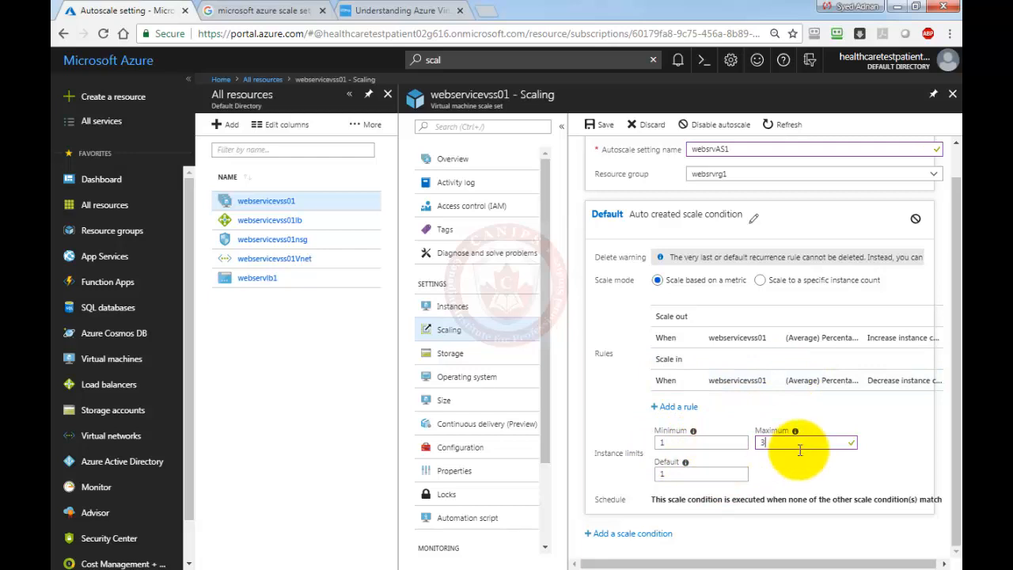
left_click(602, 127)
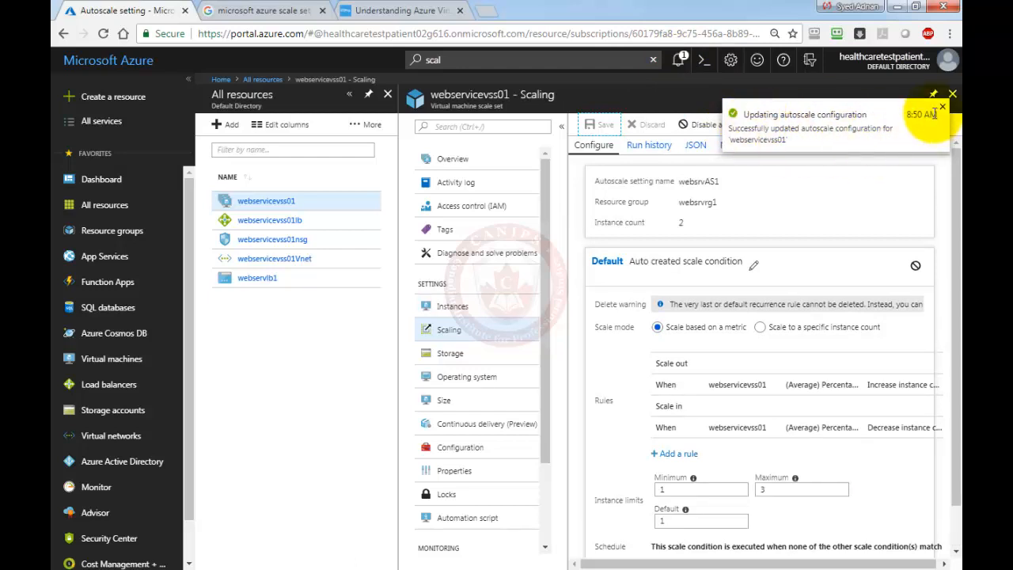
Open the Notifications panel and dismiss all notifications.
left_click(681, 60)
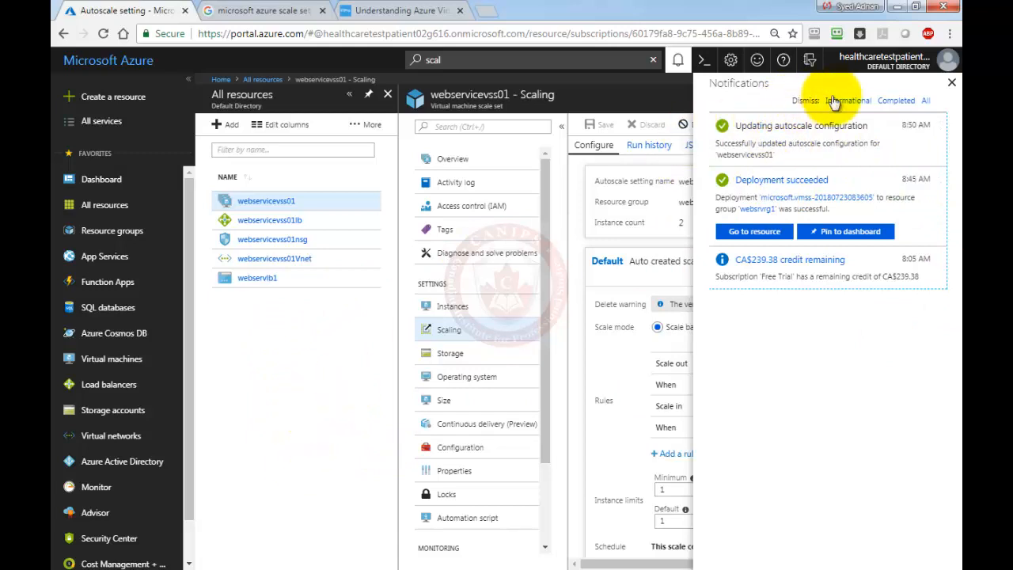
left_click(925, 100)
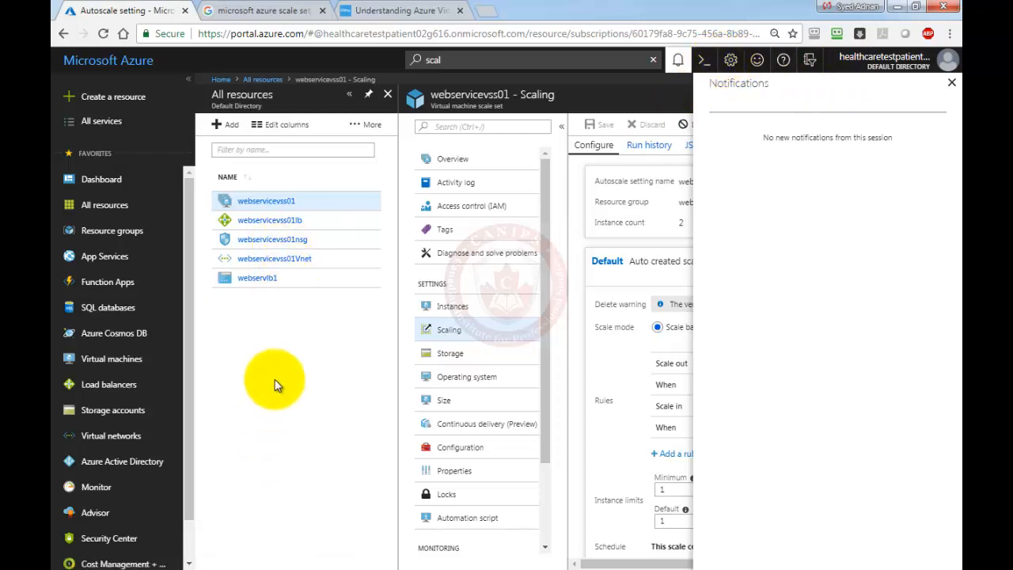
Search 'sub' to reach Subscriptions and open the Free Trial subscription.
left_click(473, 60)
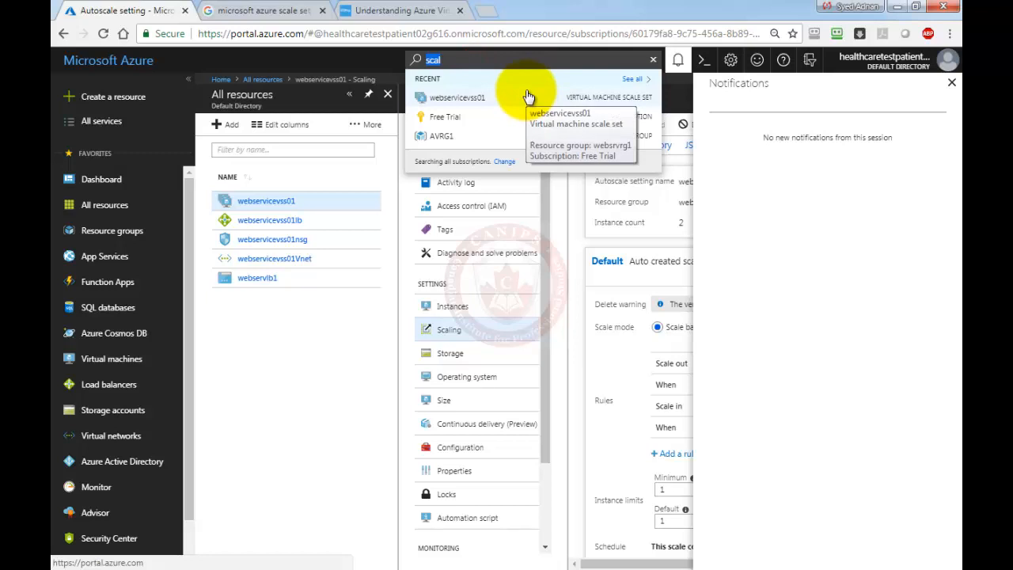
type("sub")
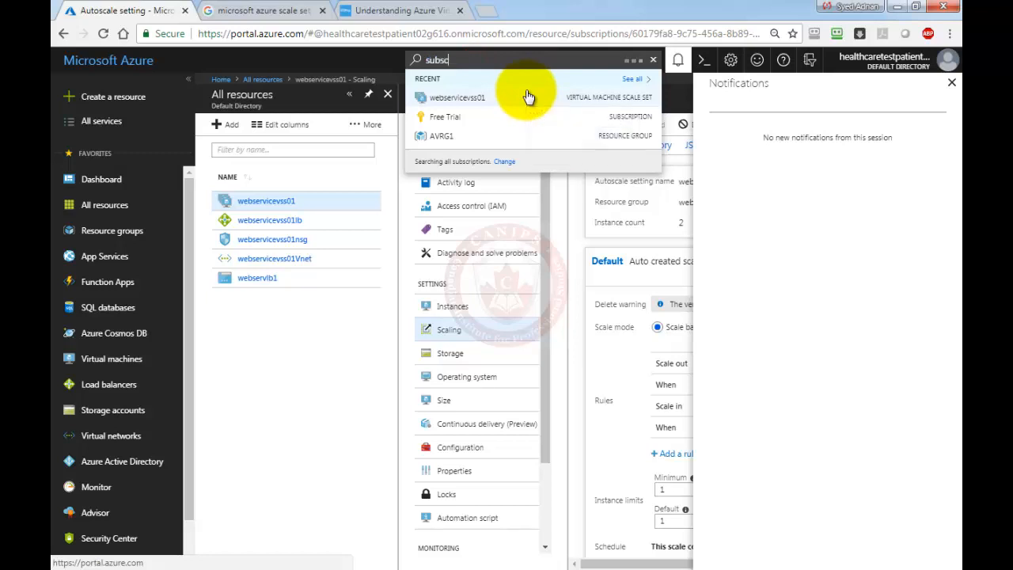
left_click(450, 137)
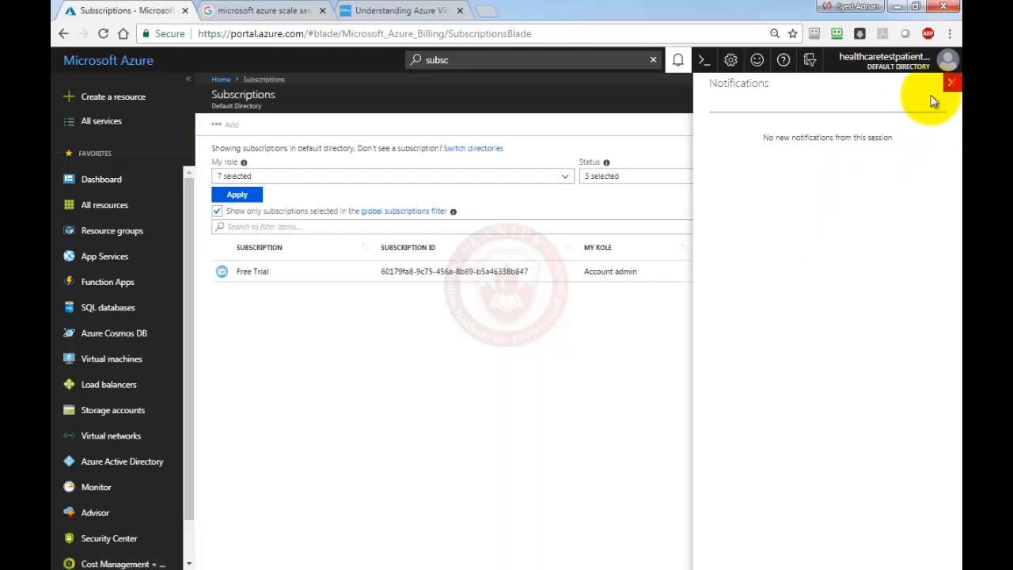
left_click(951, 83)
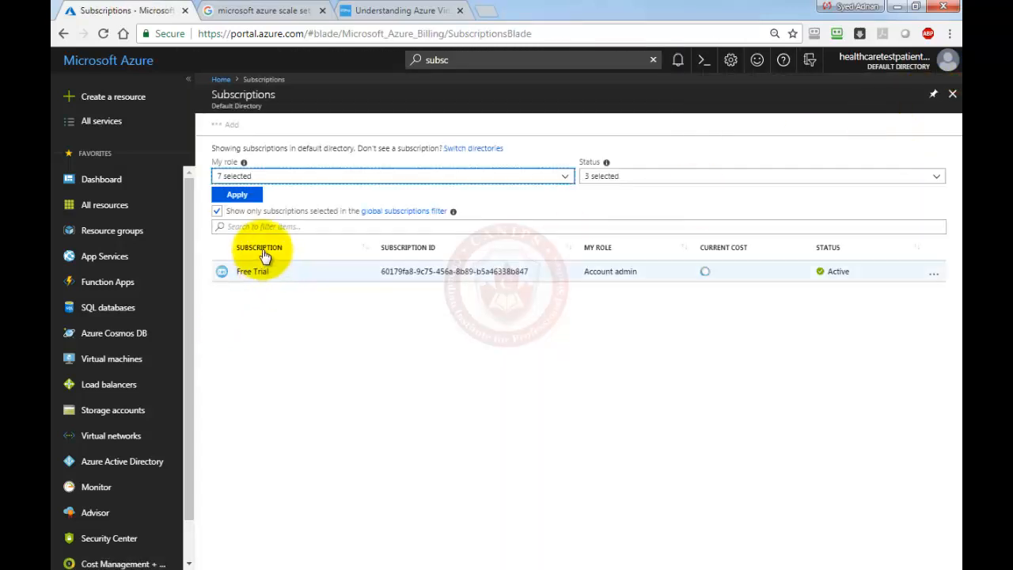
left_click(277, 274)
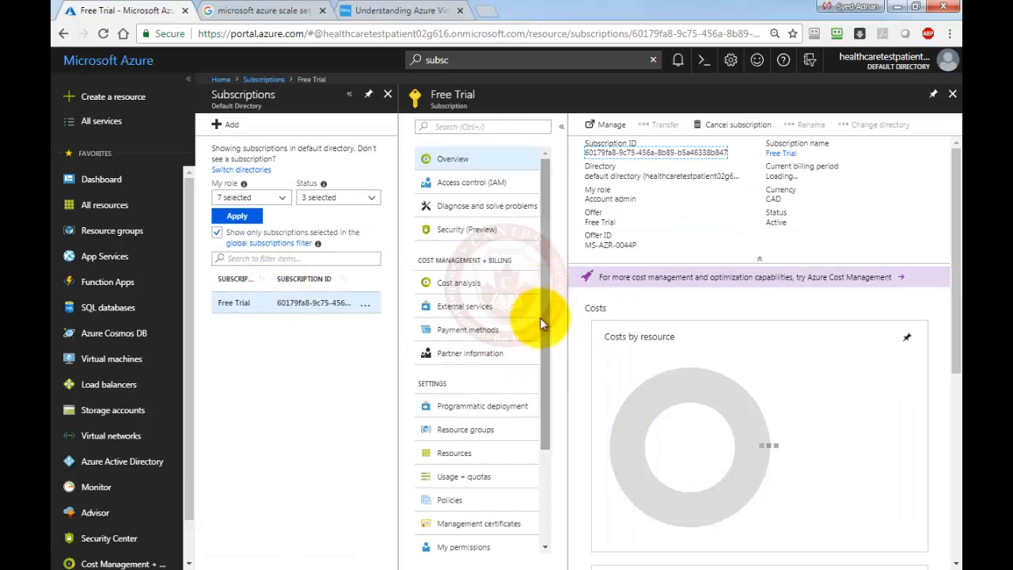
Filter Free Trial's resource providers for 'insigh' to check microsoft.insights, then return Home.
left_click_drag(543, 341, 548, 512)
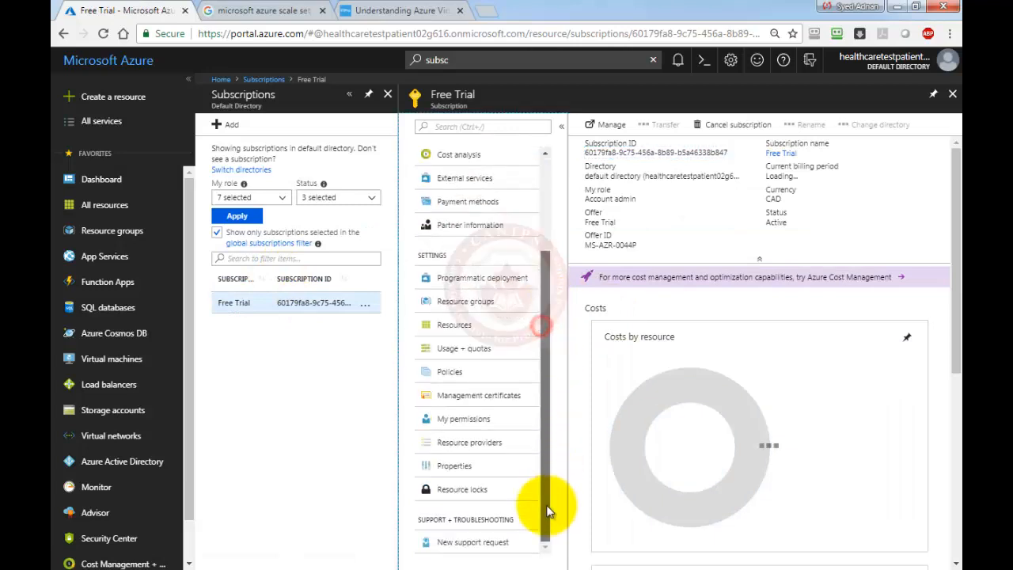
left_click(463, 446)
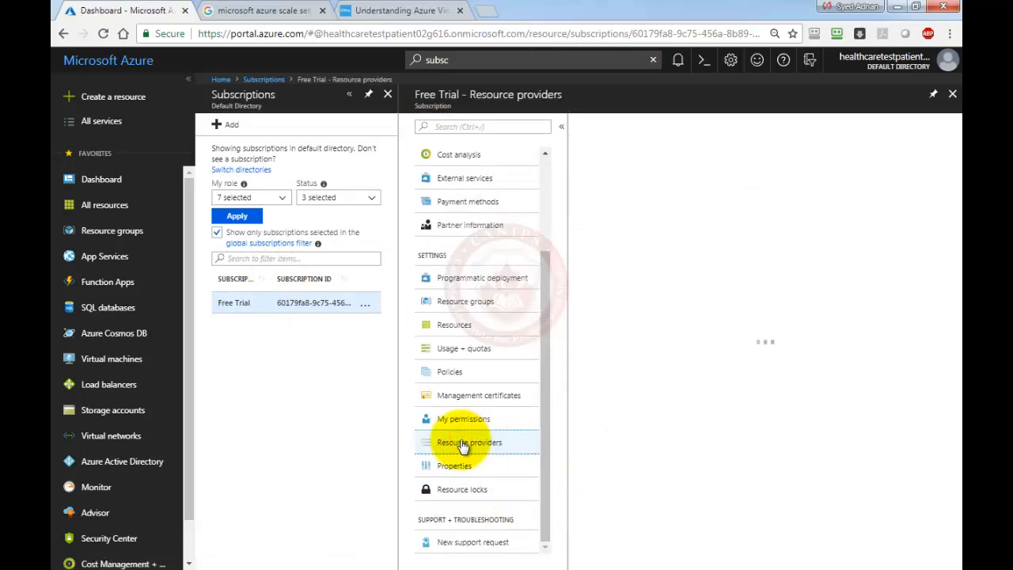
left_click(688, 151)
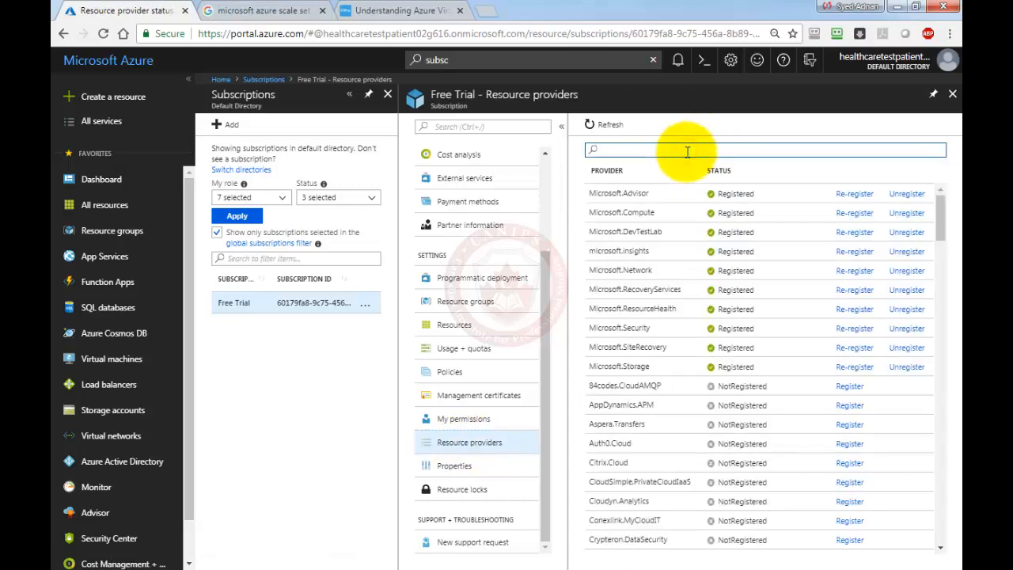
type("insigh")
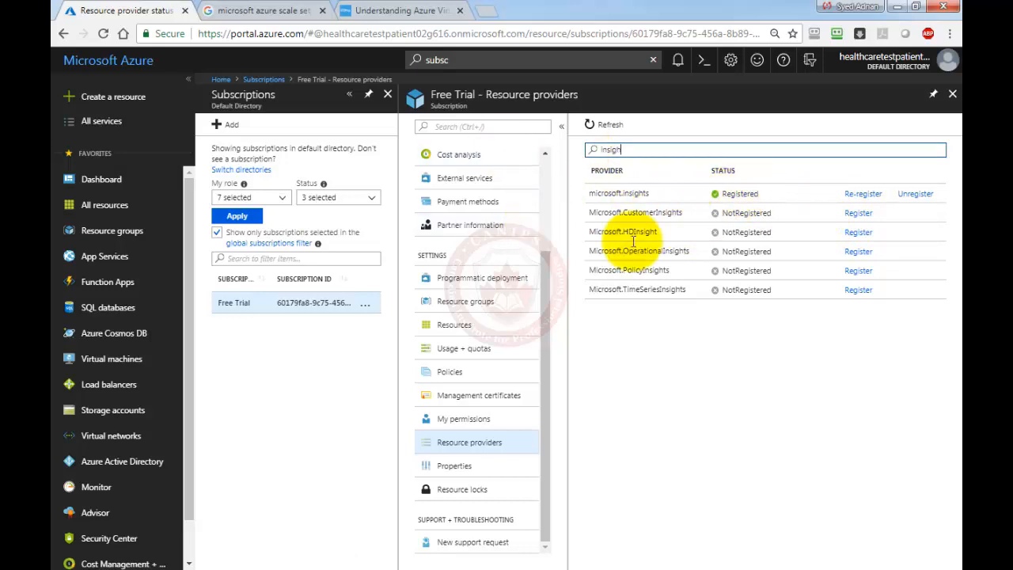
left_click(222, 80)
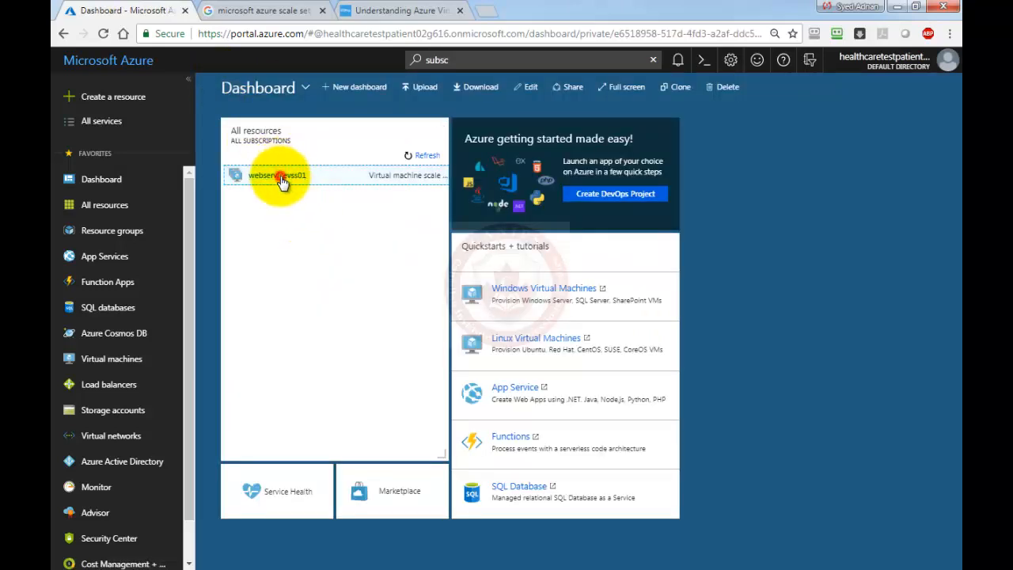
Open webservicevss01, review its Scaling run history and configuration, then return to Instances.
left_click(280, 180)
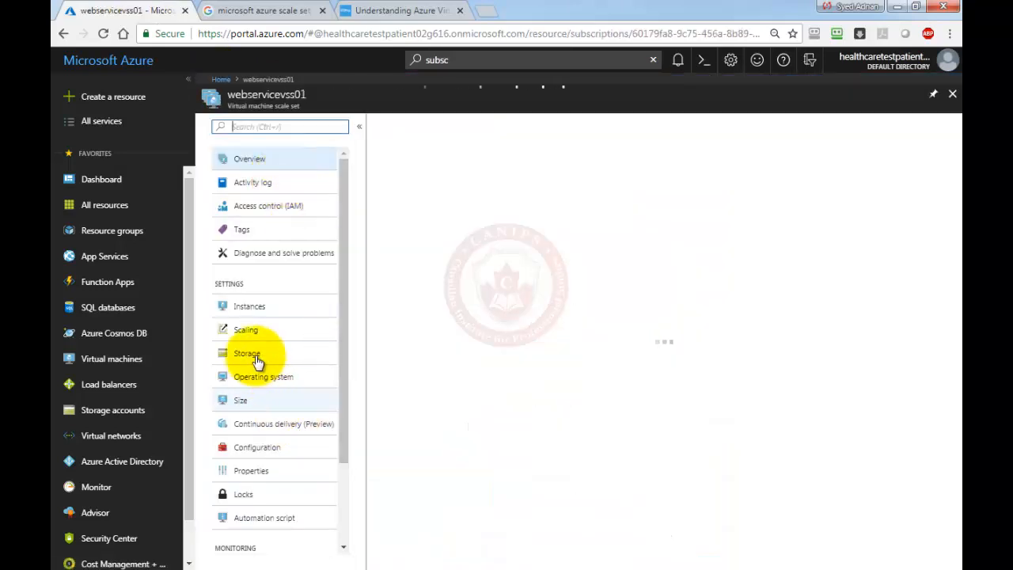
left_click(254, 312)
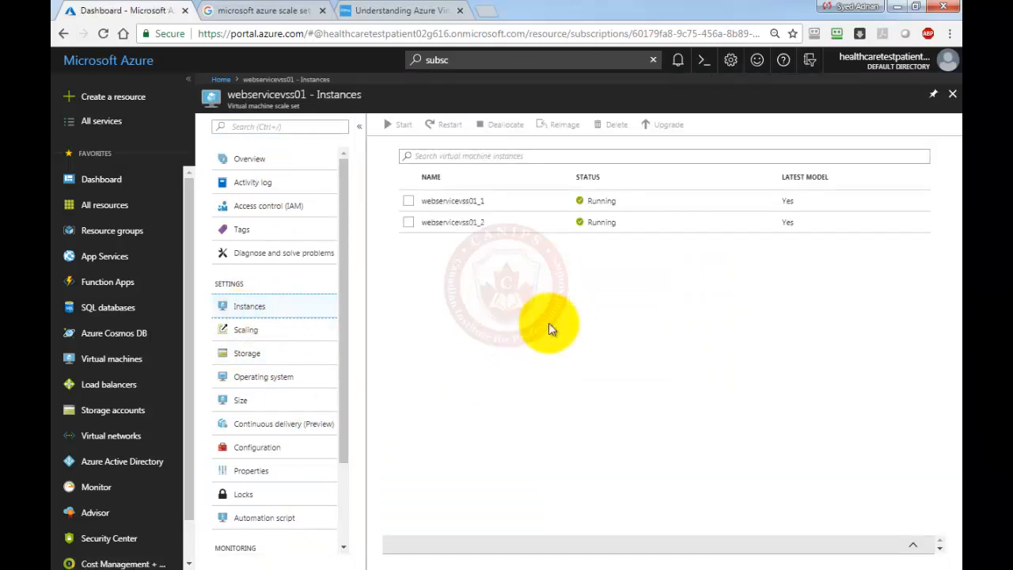
left_click(247, 332)
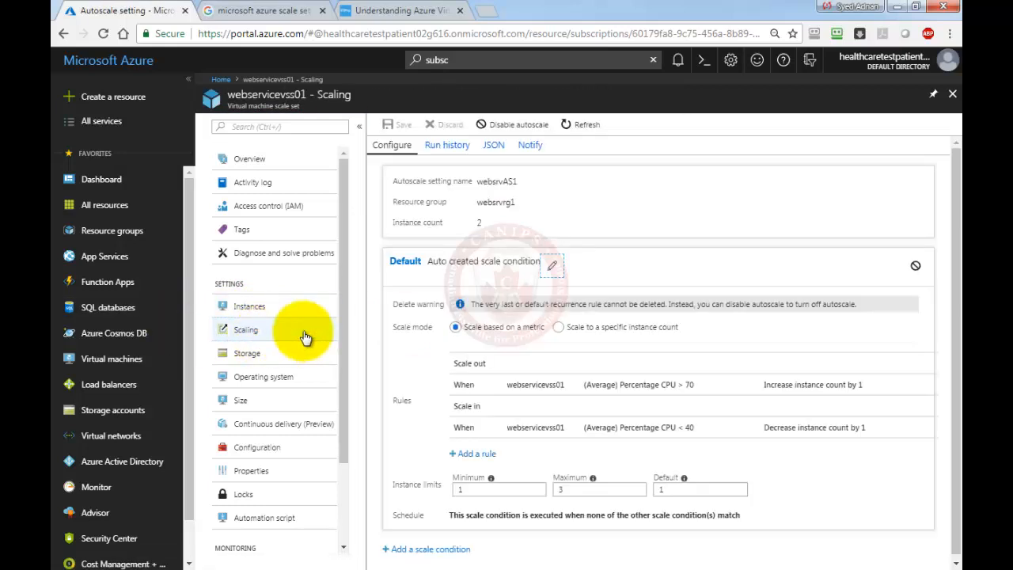
left_click(443, 145)
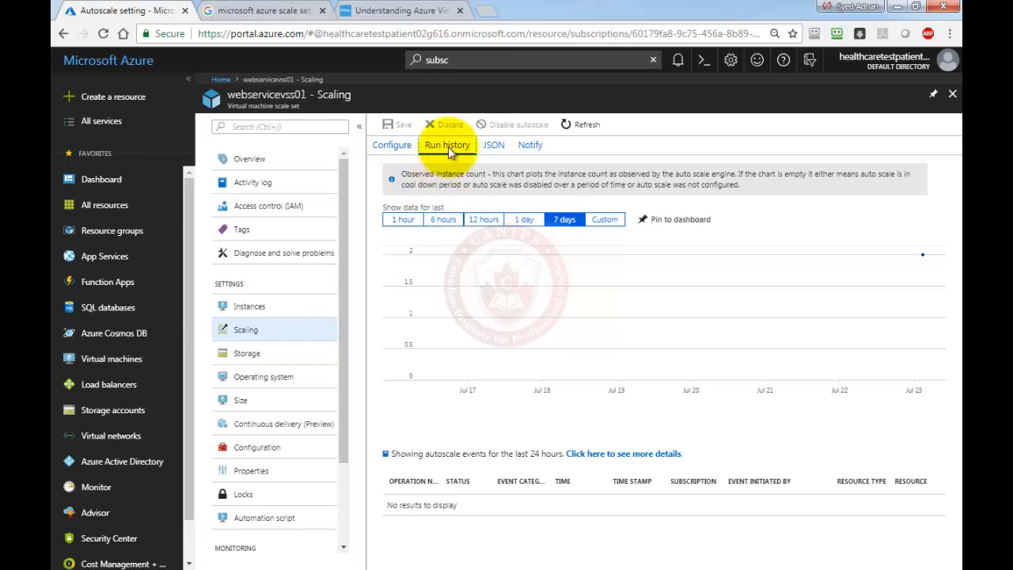
left_click(395, 149)
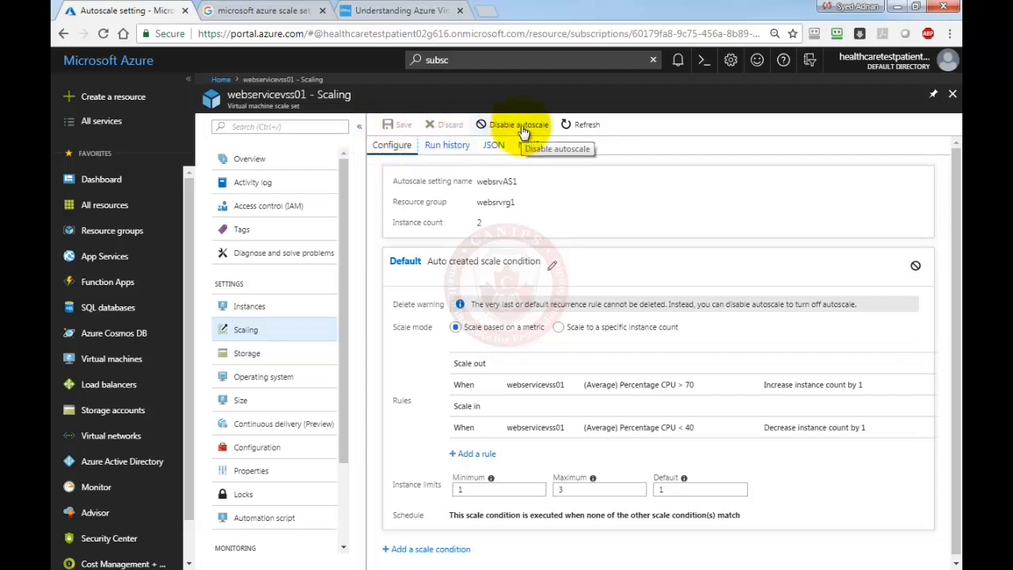
left_click(576, 127)
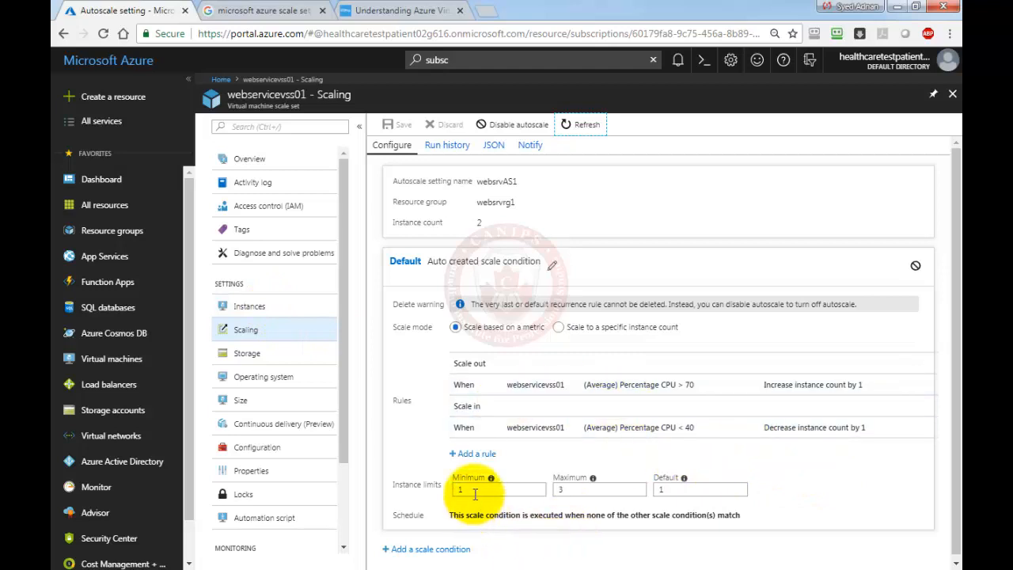
left_click(261, 309)
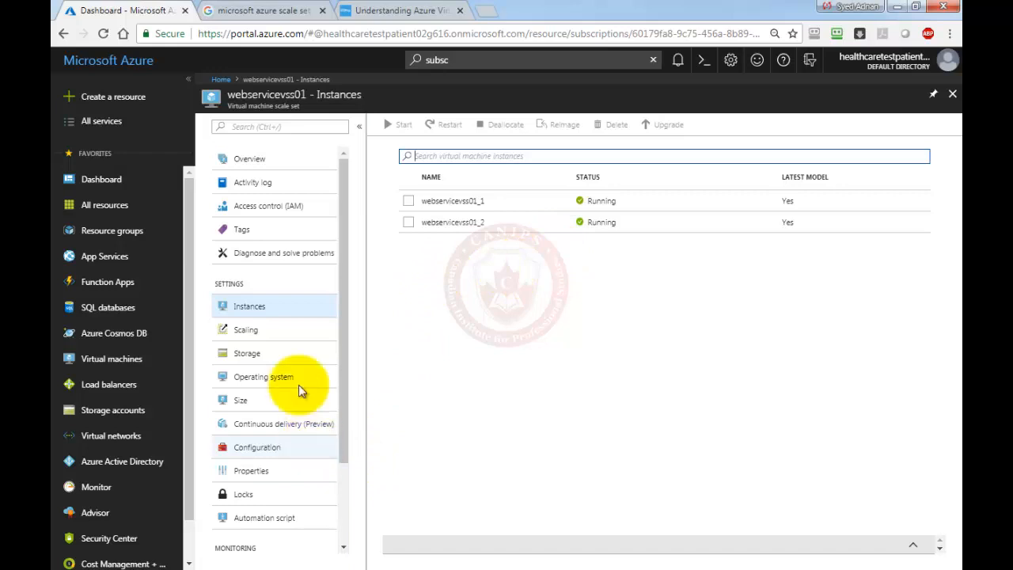
Show webservicevss01lb's Inbound NAT rules (ports 50001/50002) and bring Remote Desktop Connection into view.
left_click(220, 79)
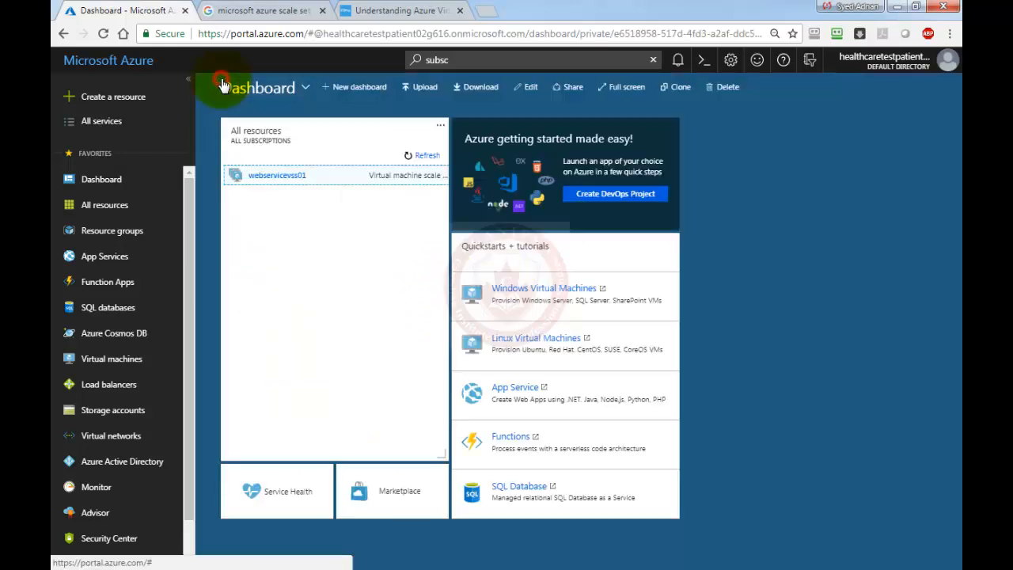
left_click(94, 206)
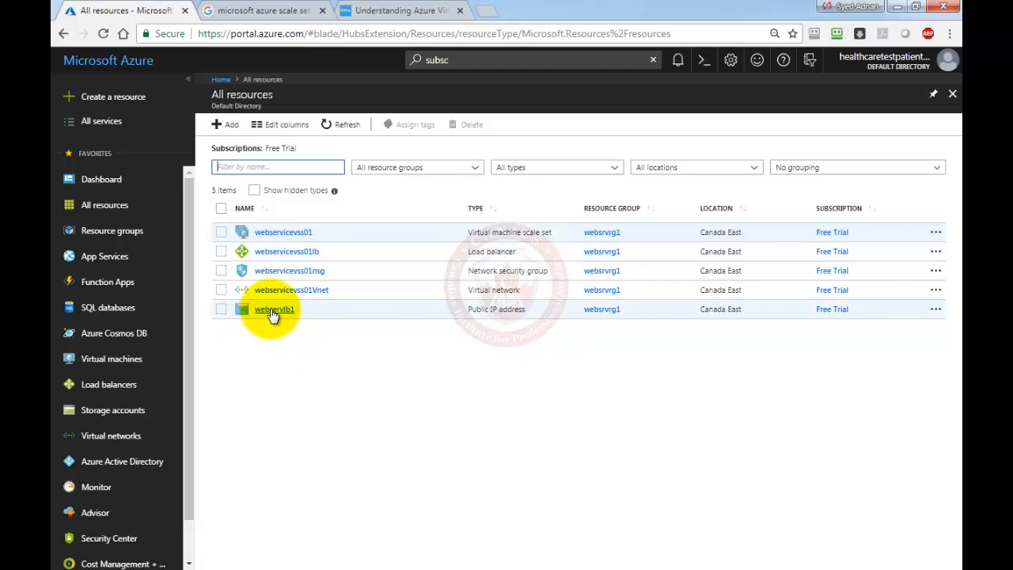
left_click(288, 252)
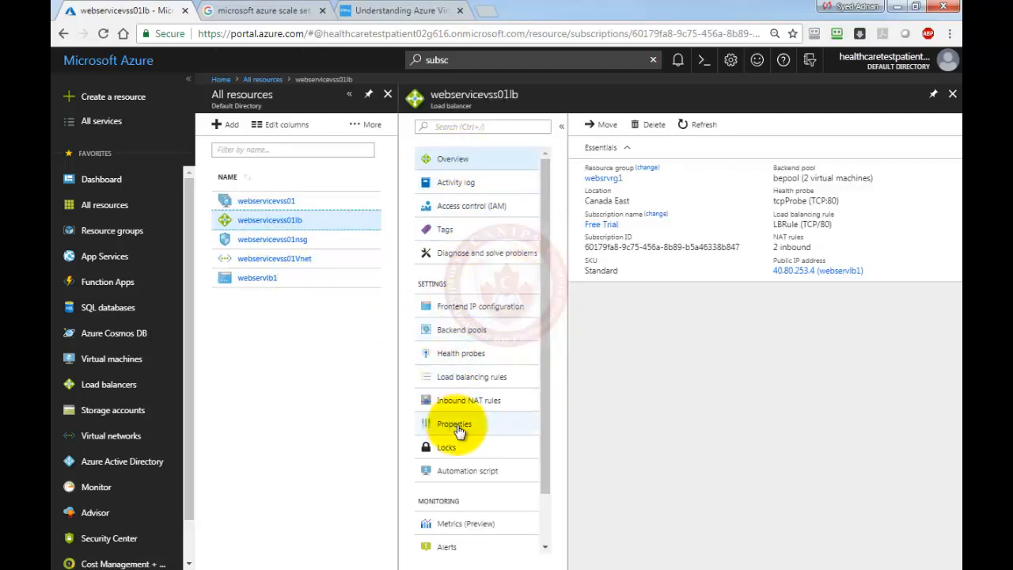
left_click(475, 403)
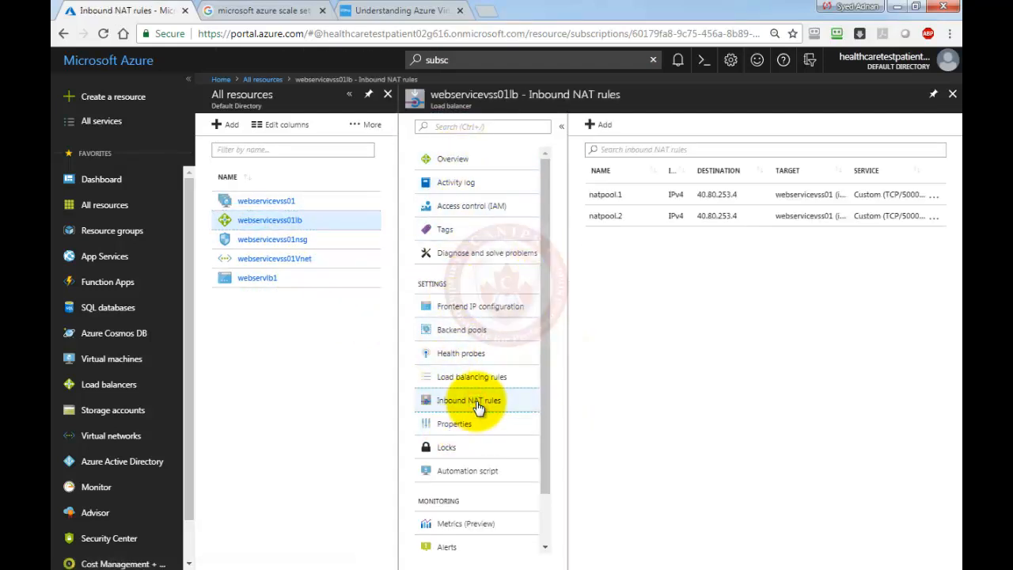
left_click(562, 126)
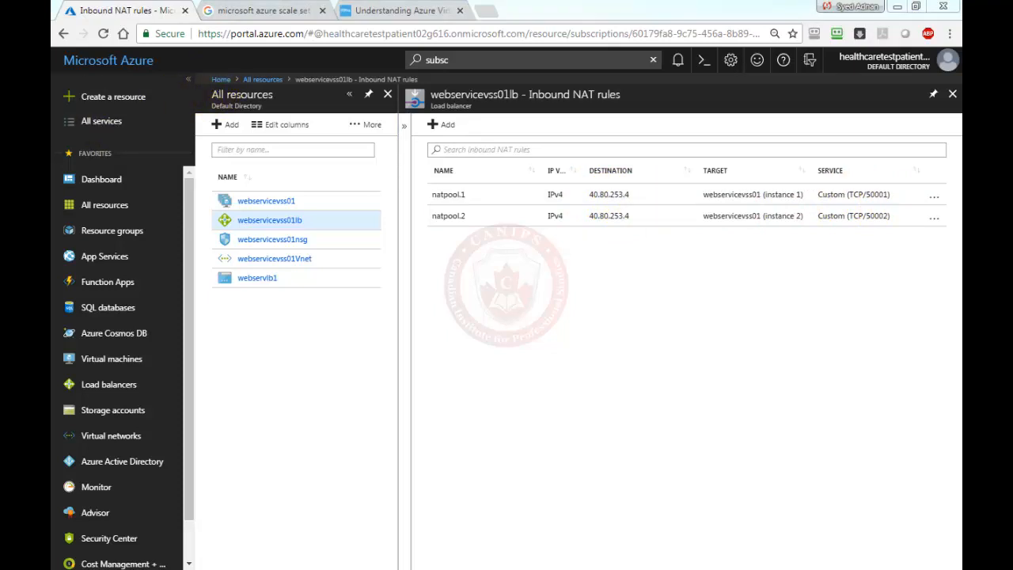
left_click_drag(52, 130, 605, 306)
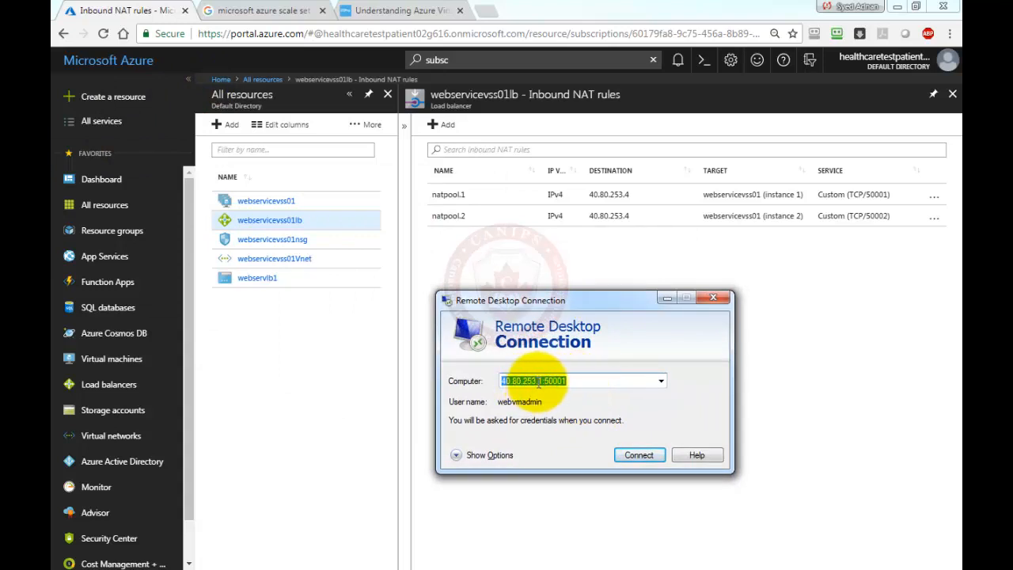
Connect Remote Desktop to the first instance at 40.80.253.4:50001.
left_click(538, 382)
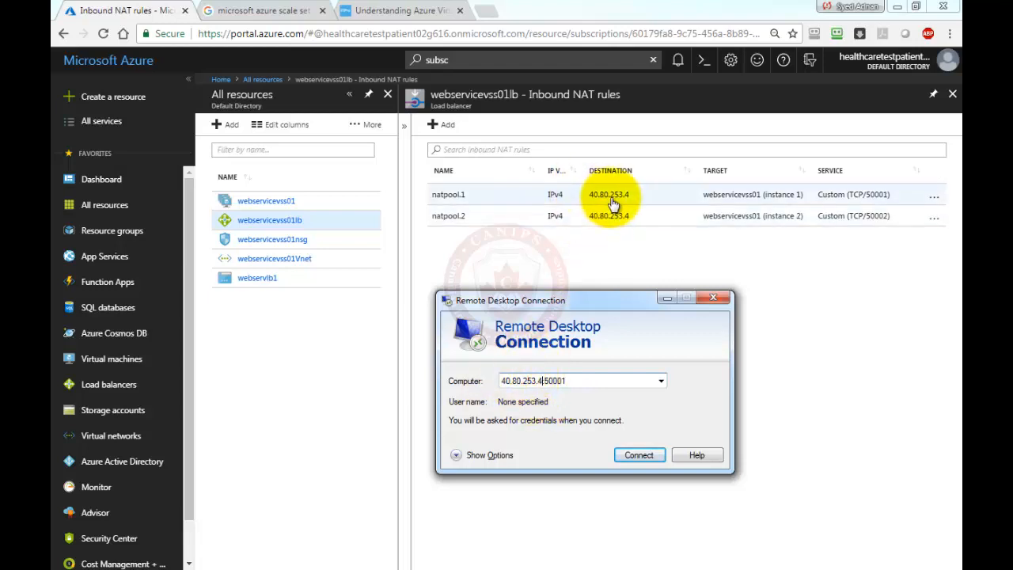
left_click_drag(578, 381, 402, 387)
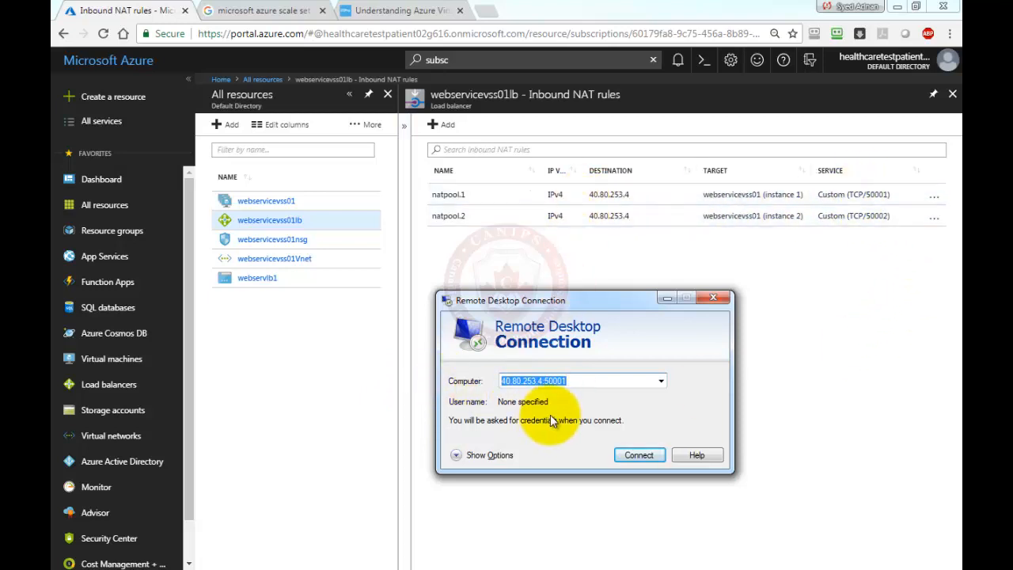
left_click(639, 456)
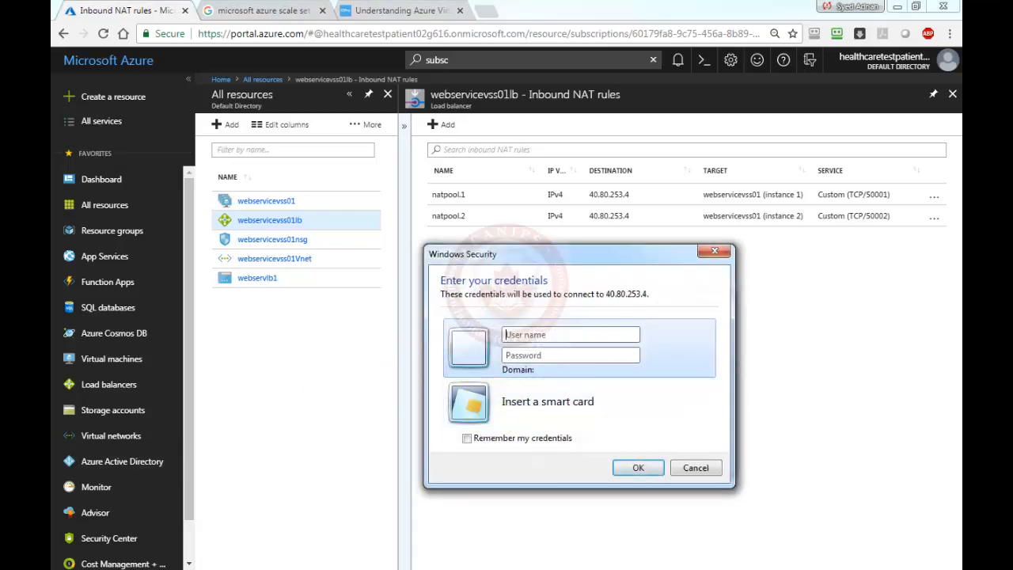
Copy the user name and password from Notepad into the sign-in prompt and submit.
key("alt+Tab")
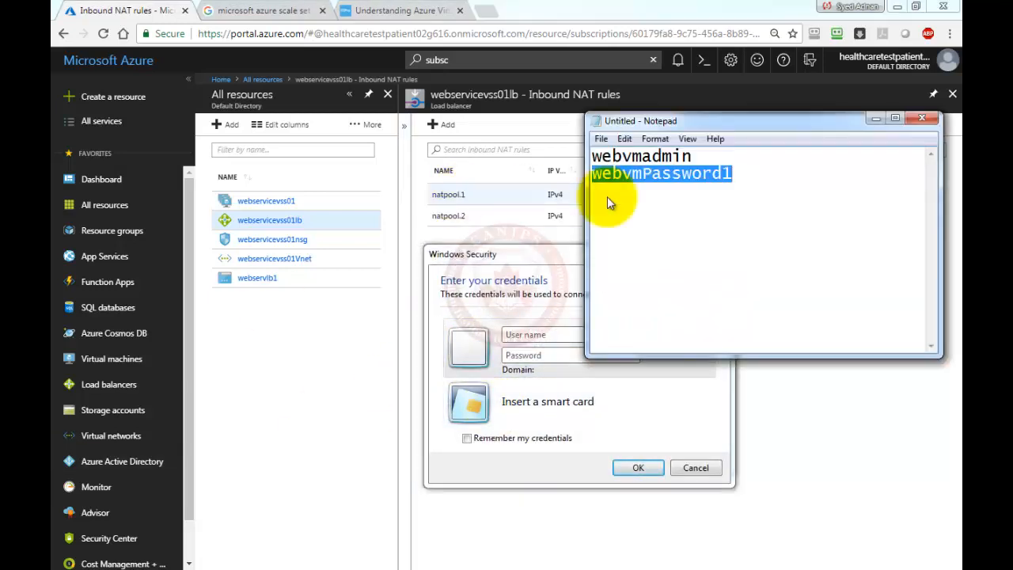
left_click(643, 156)
double_click(642, 156)
key("ctrl+c")
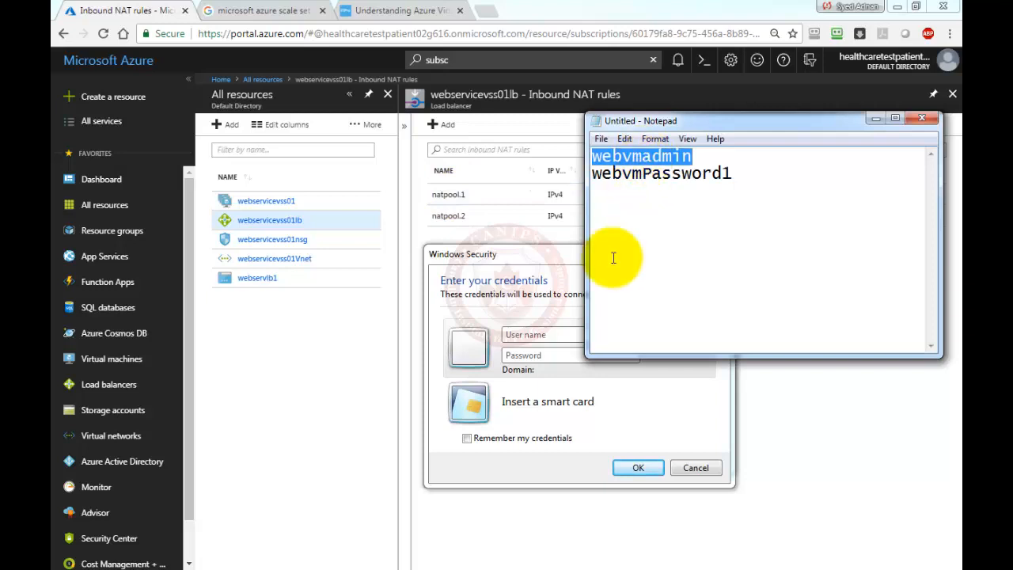
left_click(546, 334)
key("ctrl+v")
double_click(657, 175)
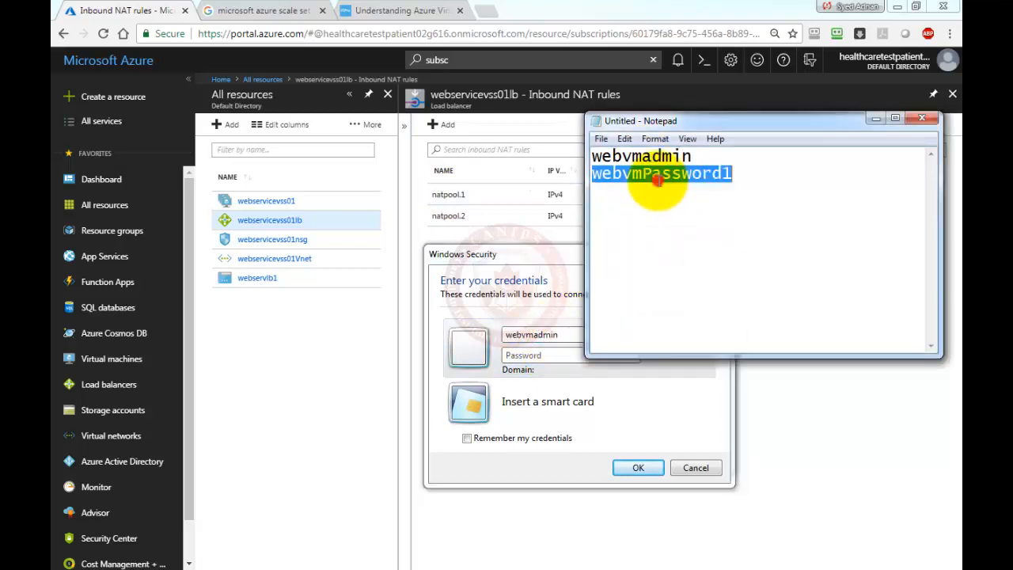
left_click(518, 356)
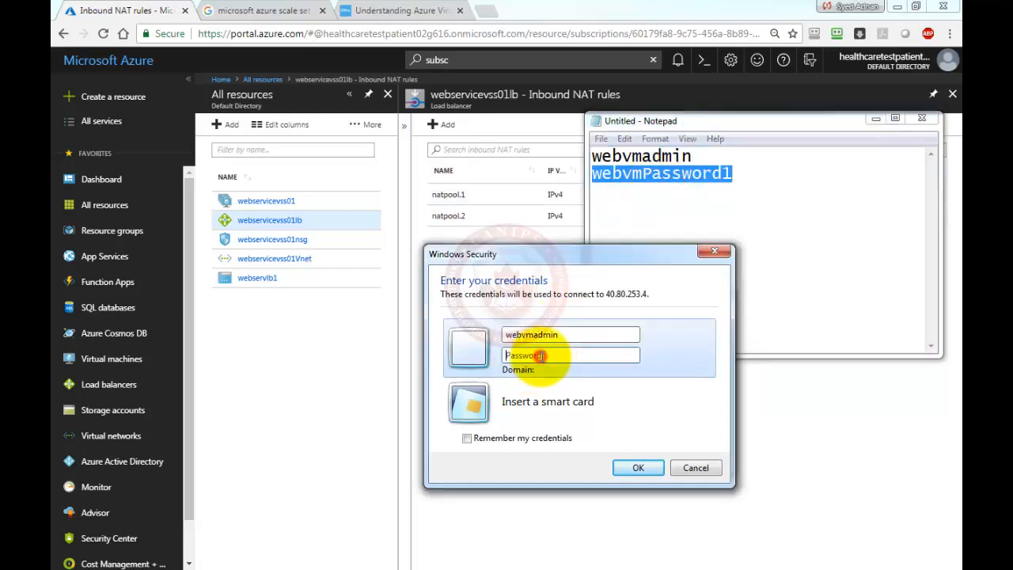
key("ctrl+v")
left_click(643, 467)
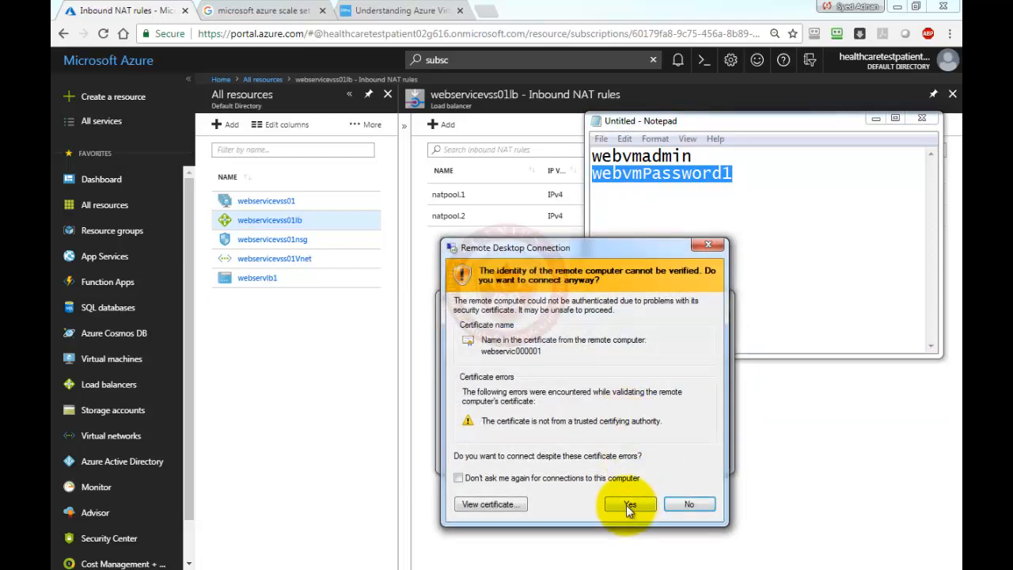
Accept the certificate warning, then minimize the first instance's remote session.
left_click(628, 505)
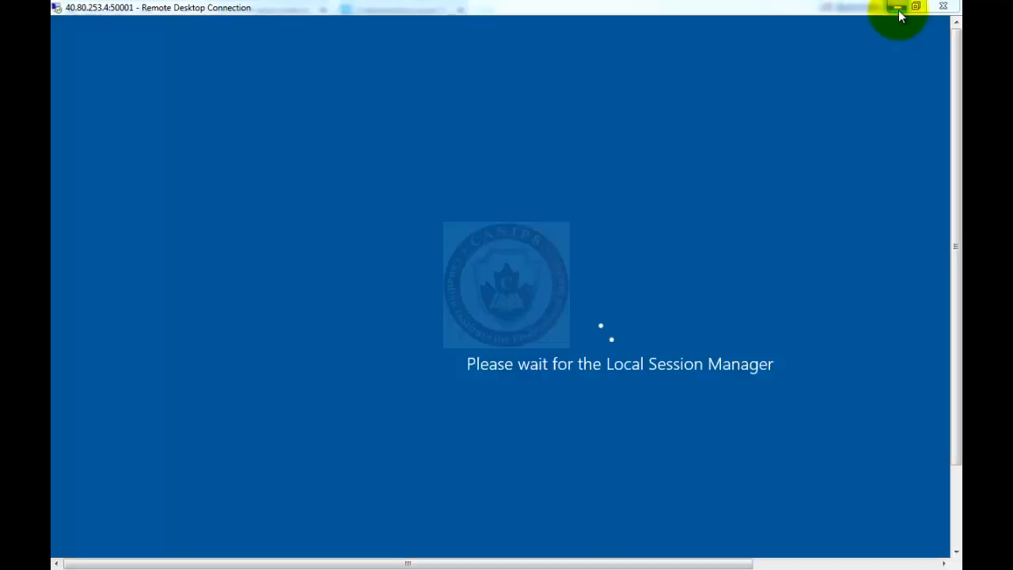
left_click(898, 10)
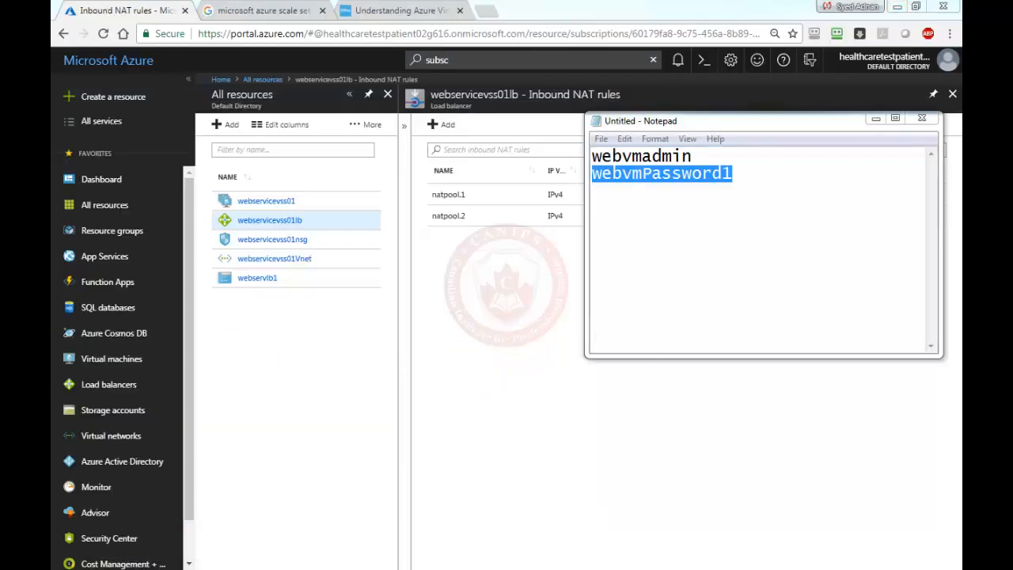
left_click_drag(532, 308, 616, 292)
Correct the computer address to 40.80.253.4:50002 and connect to the second instance.
left_click(591, 367)
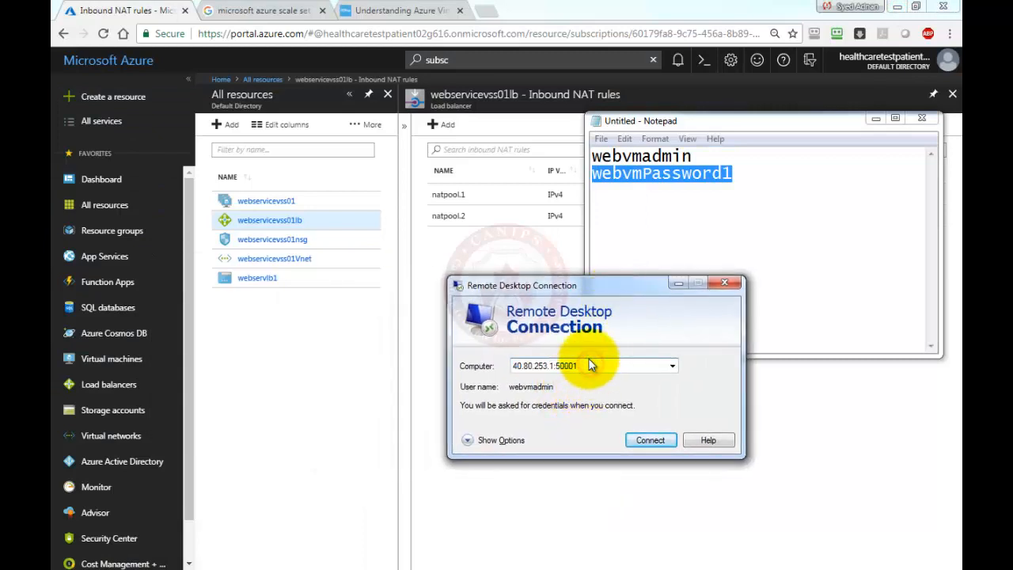
key("BackSpace")
type("2")
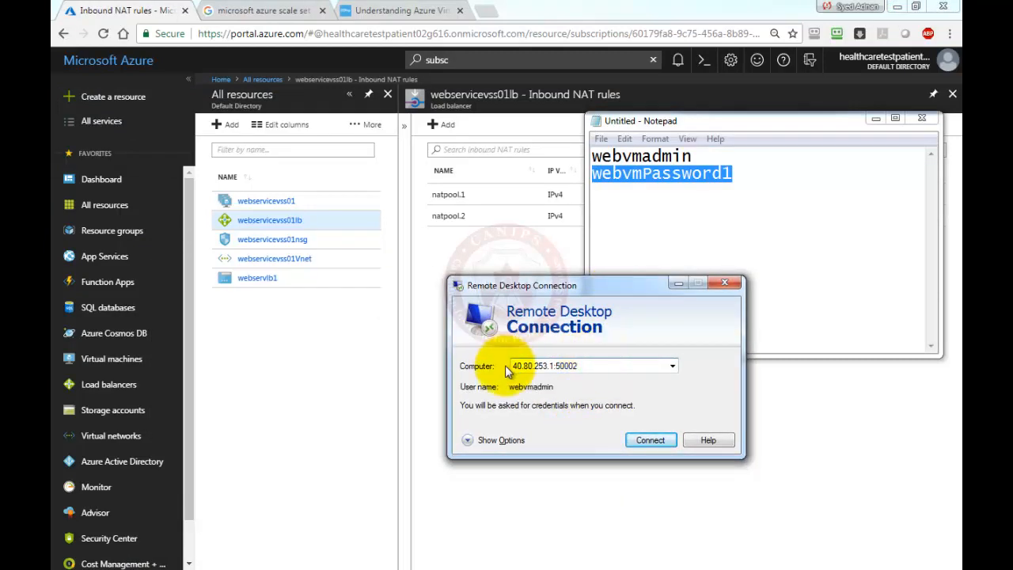
left_click(550, 367)
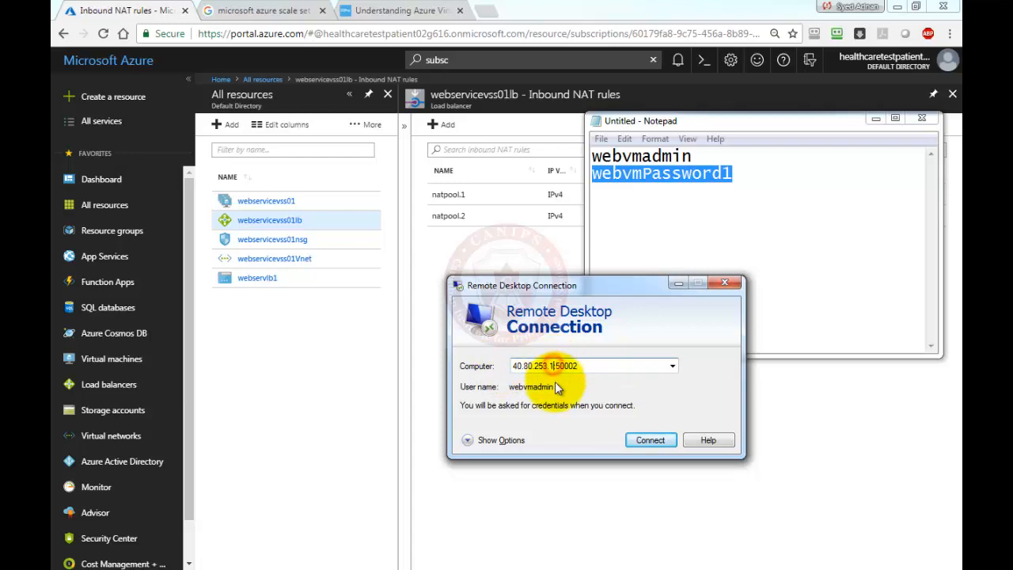
key("BackSpace")
type("2")
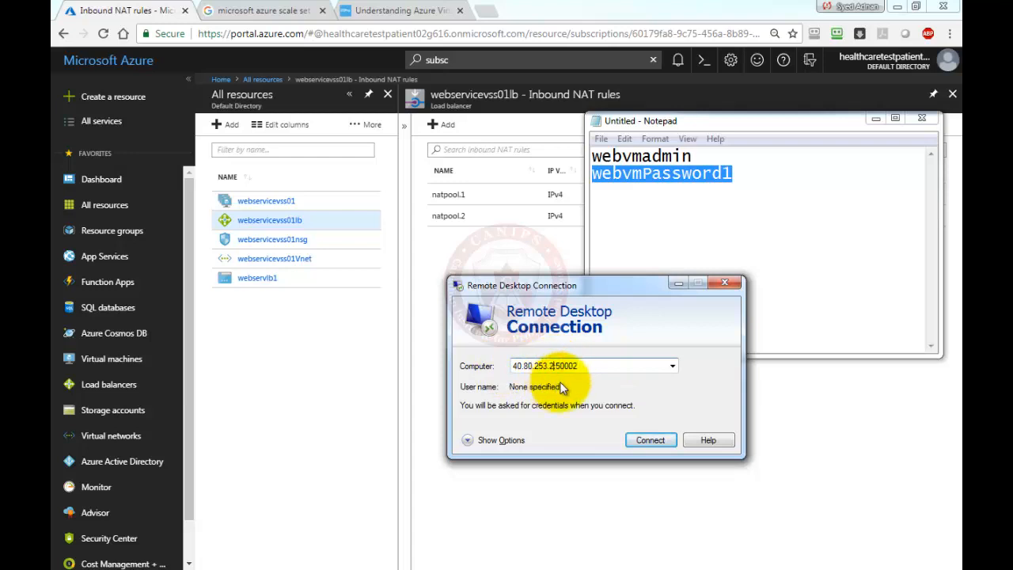
left_click(876, 118)
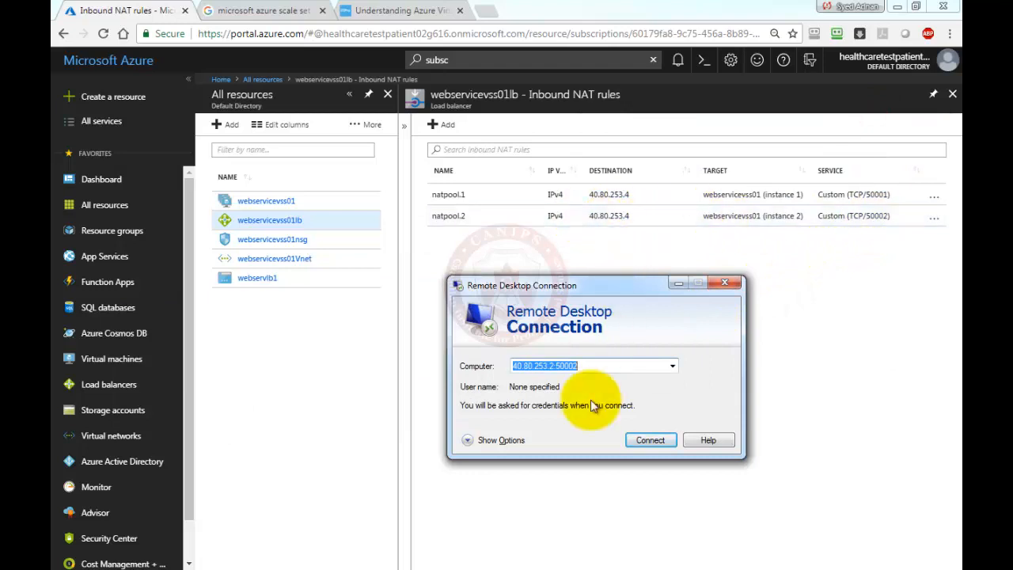
left_click(553, 369)
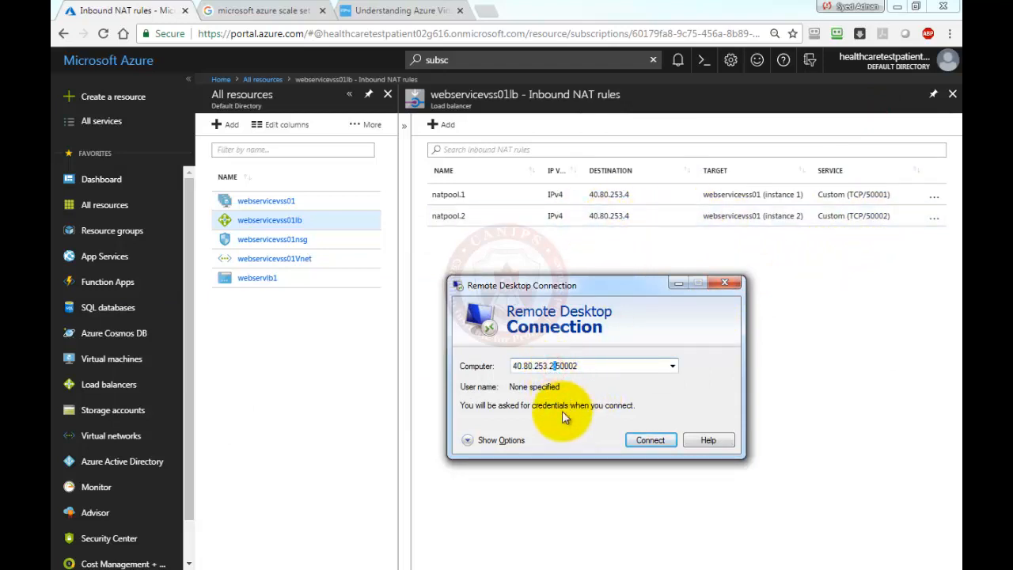
key("Delete")
type("4")
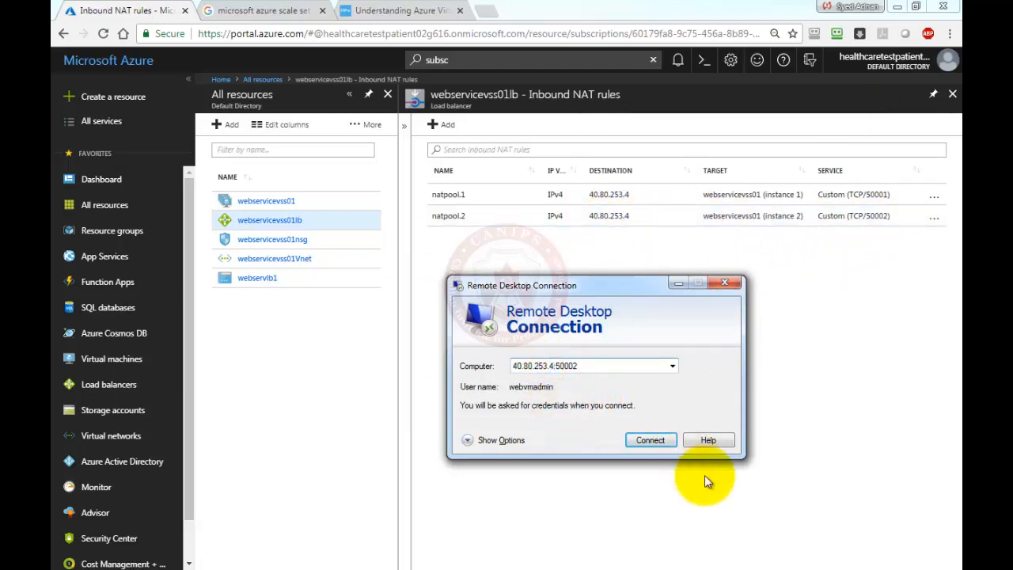
left_click(652, 443)
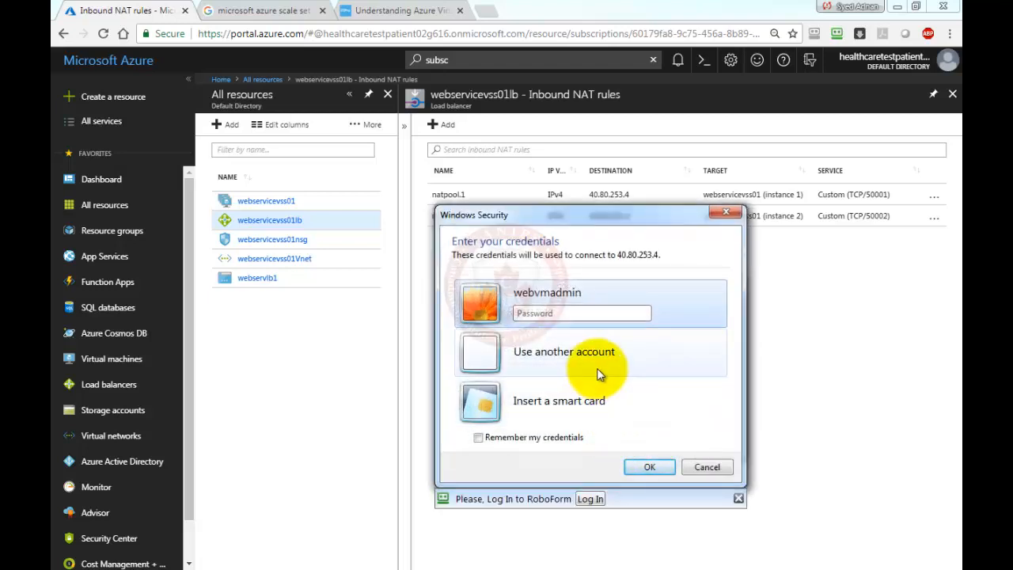
Paste the account password, submit it, and accept the second instance's certificate warning.
key("ctrl+v")
left_click(648, 468)
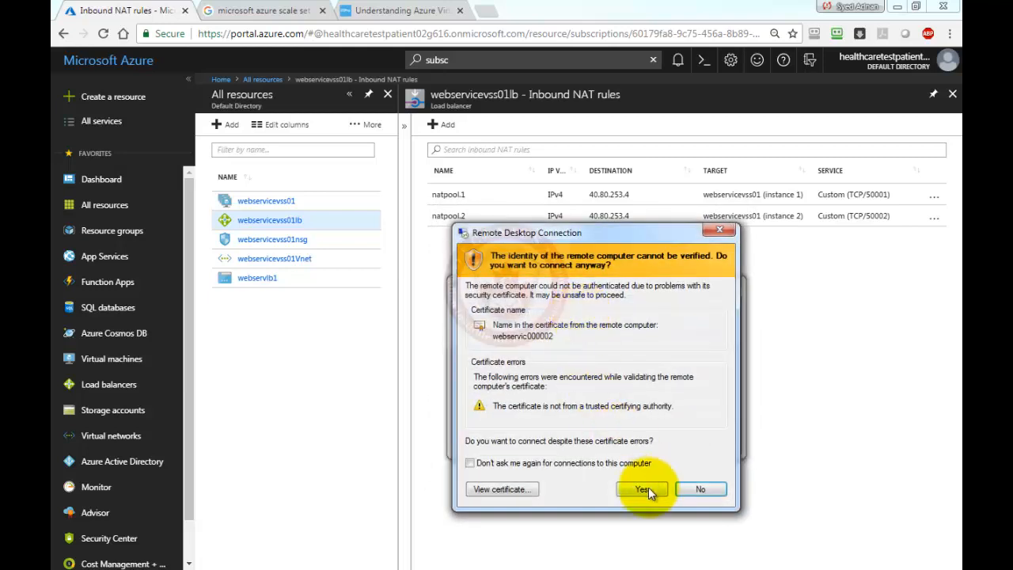
left_click(648, 487)
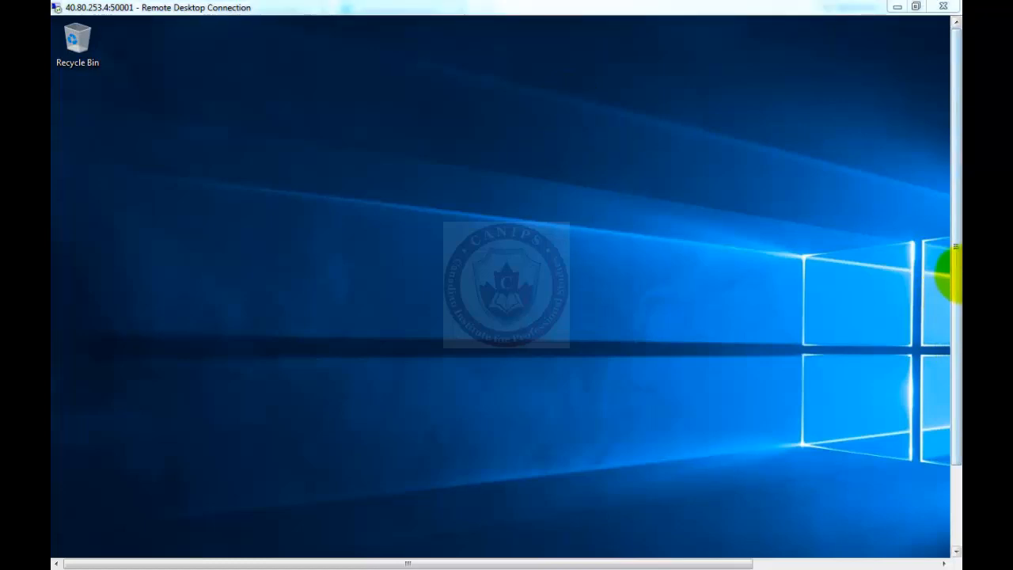
In Local Server properties, set IE Enhanced Security Configuration to Off for Administrators and Users.
left_click_drag(958, 273, 956, 427)
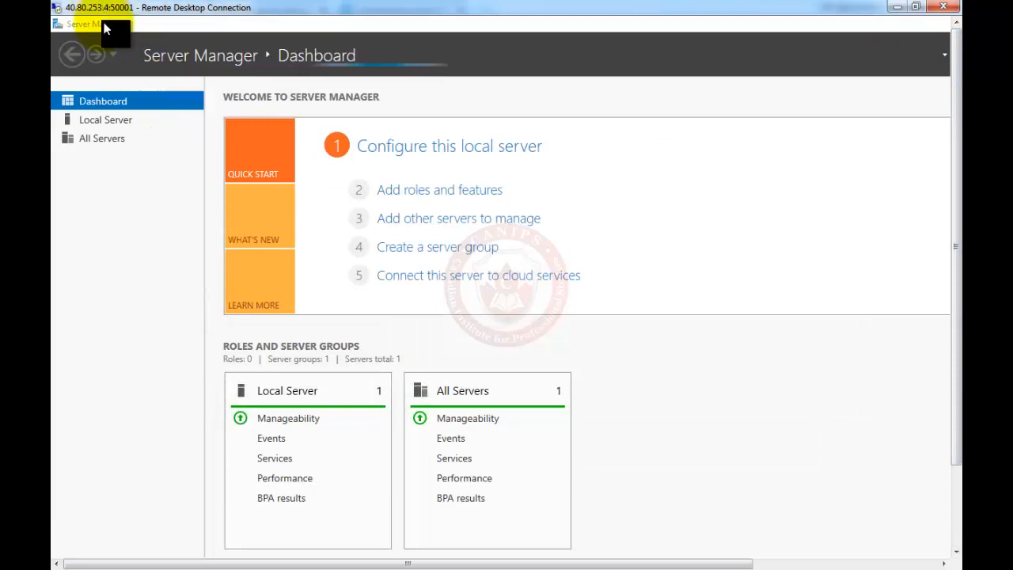
left_click(120, 124)
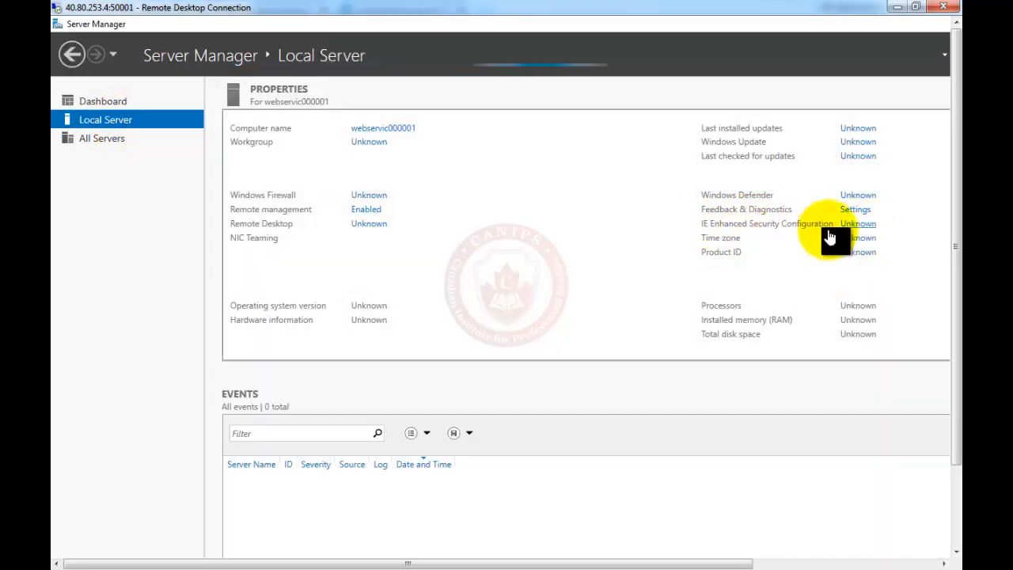
left_click(857, 225)
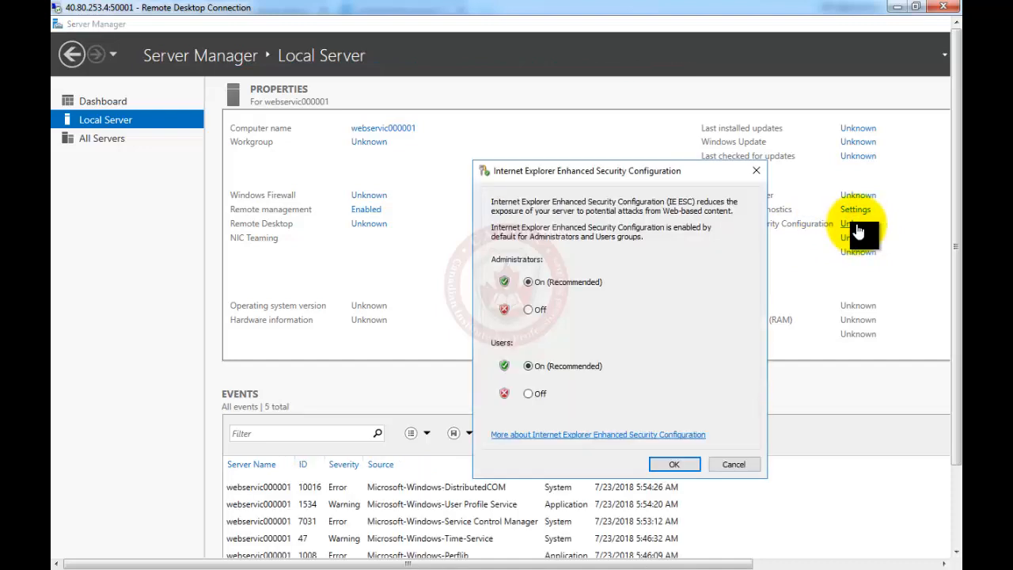
left_click(529, 309)
left_click(537, 395)
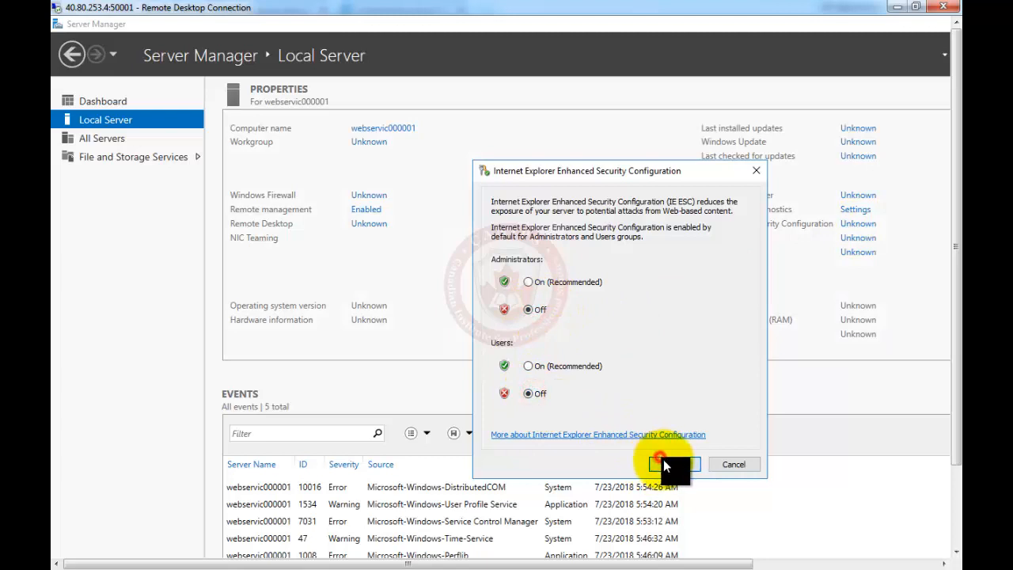
left_click(663, 461)
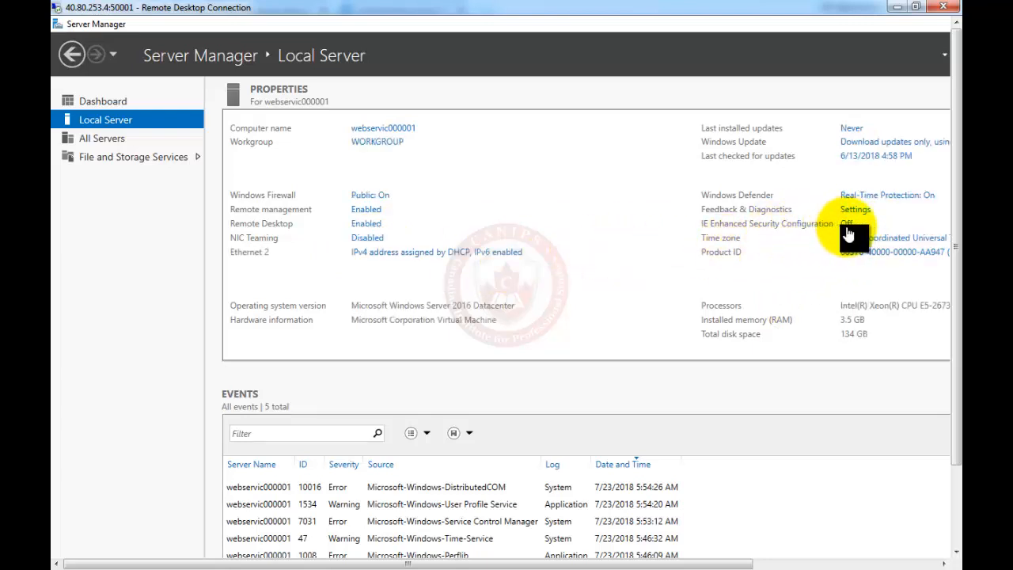
left_click(958, 535)
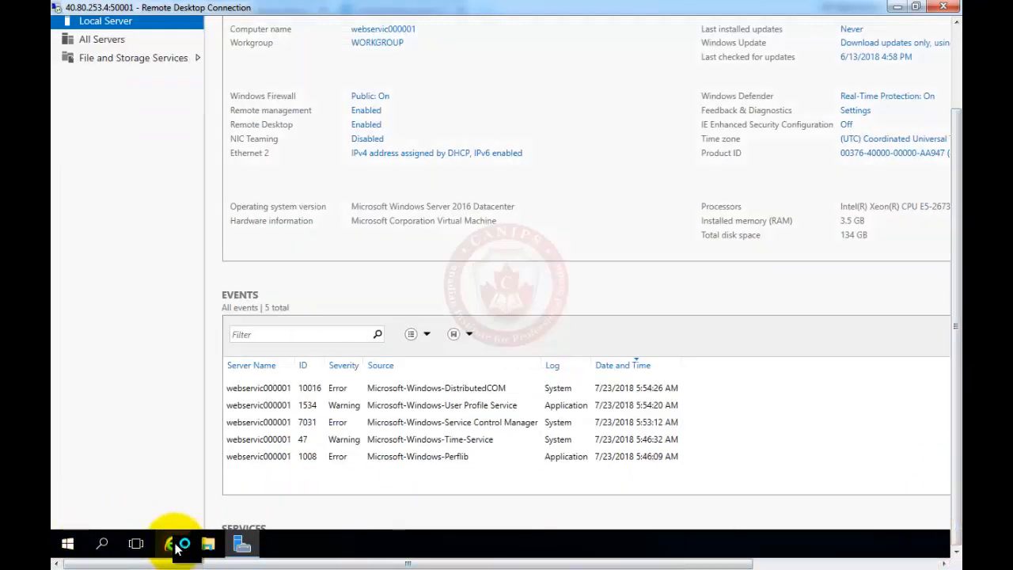
Launch Internet Explorer, accept the recommended setup settings, and start typing in the address bar.
left_click(172, 544)
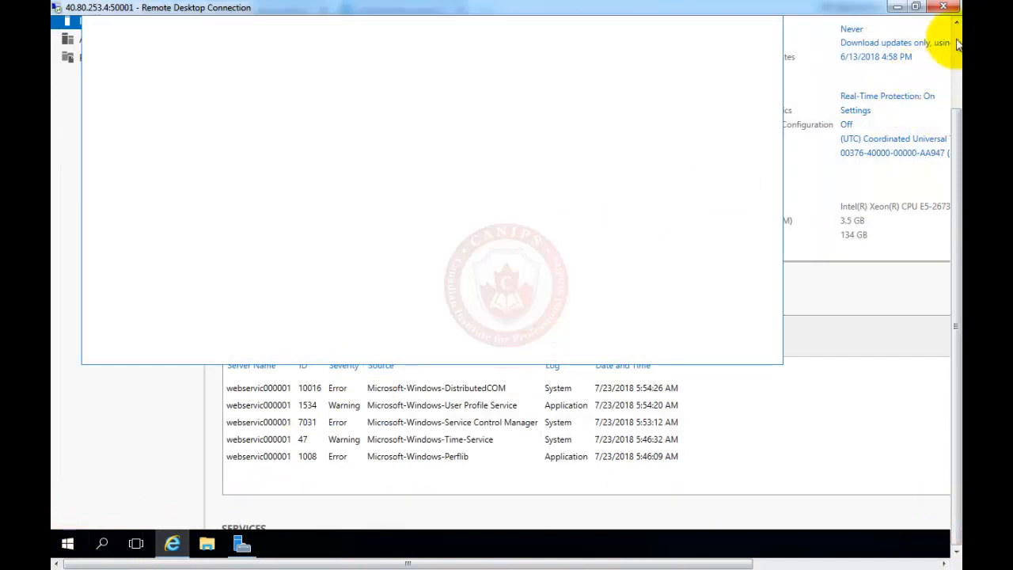
left_click(958, 44)
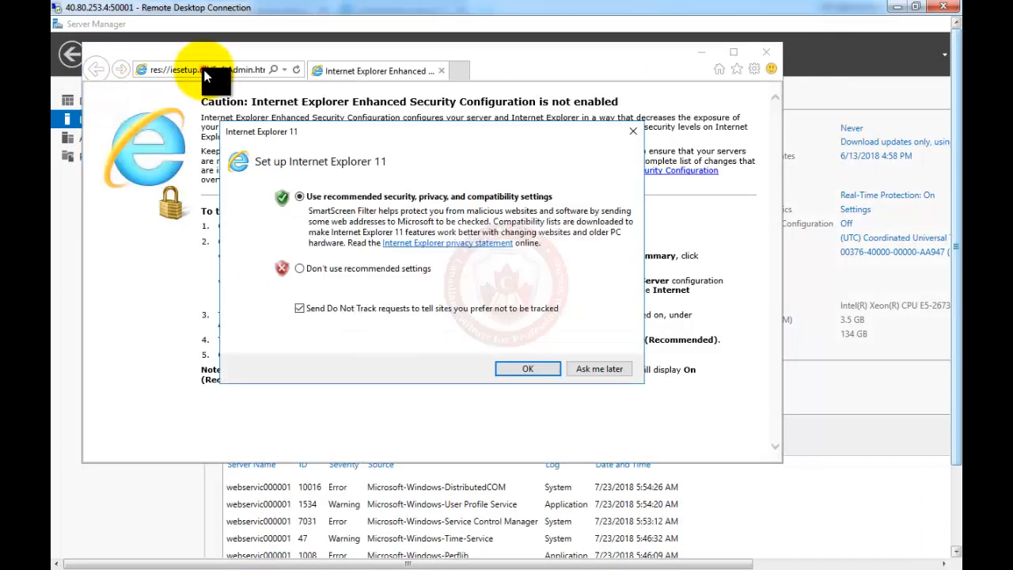
left_click(520, 370)
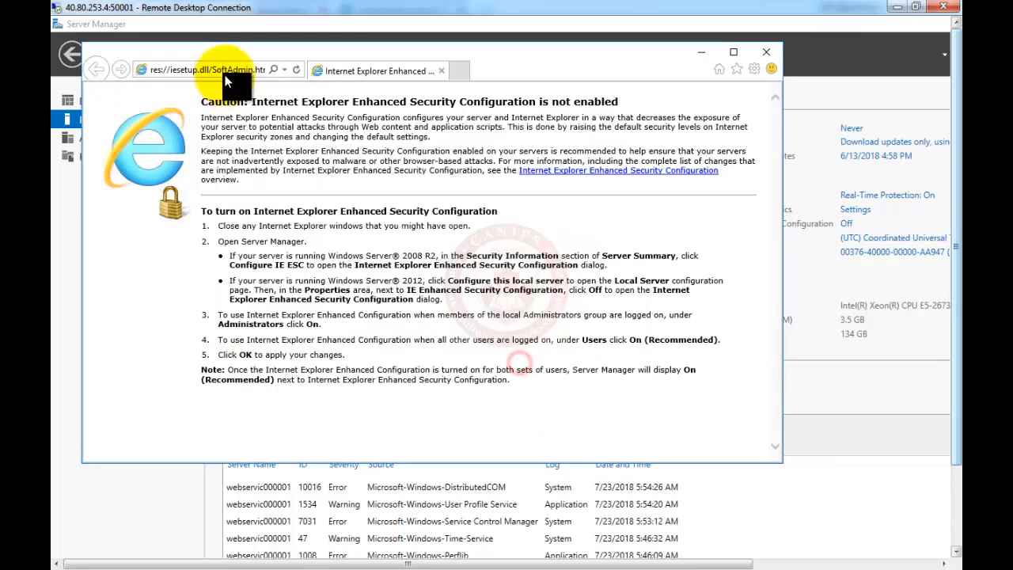
left_click(230, 69)
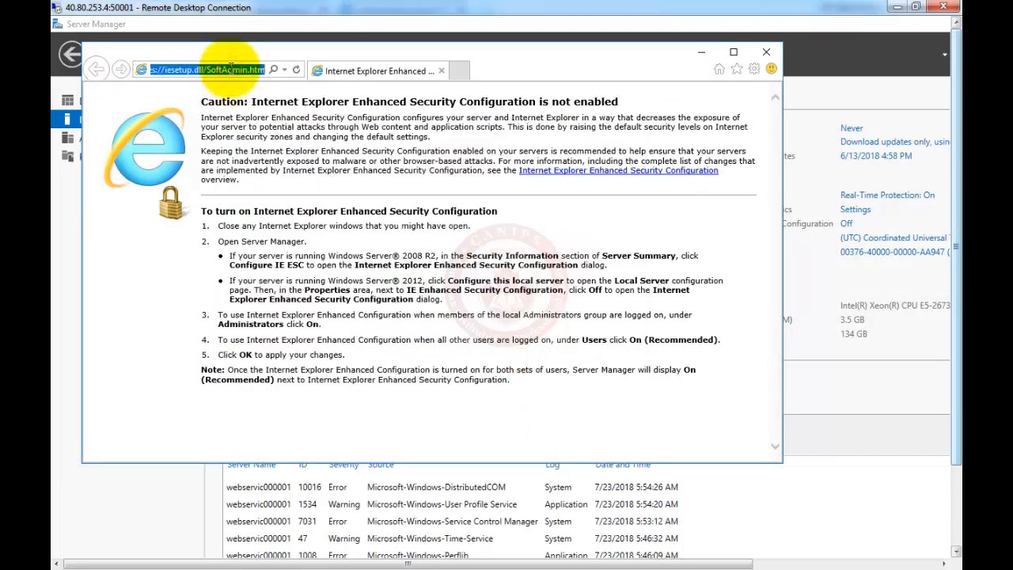
type("c")
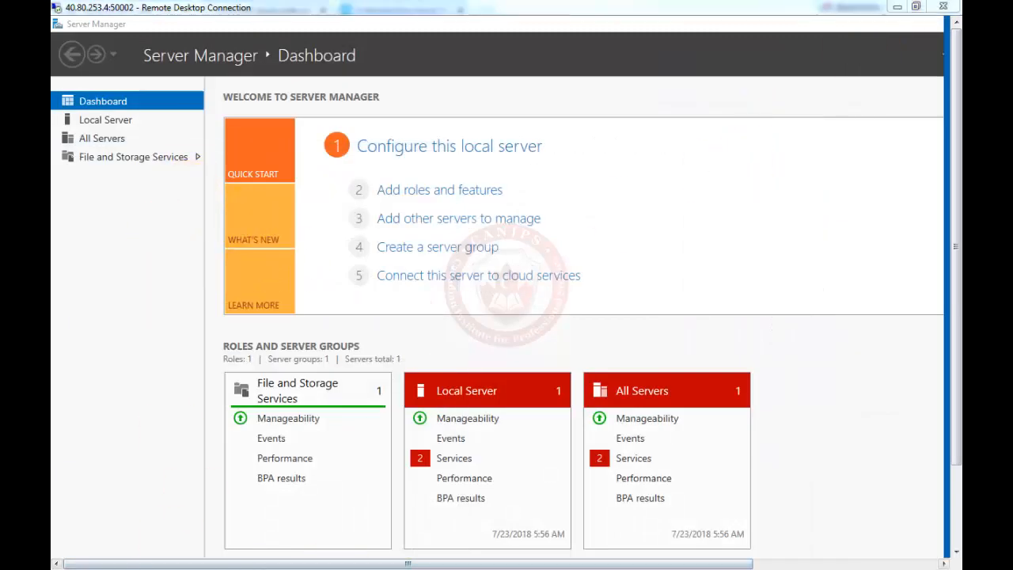
Turn off IE Enhanced Security Configuration for administrators and users on webservic000002.
left_click(110, 123)
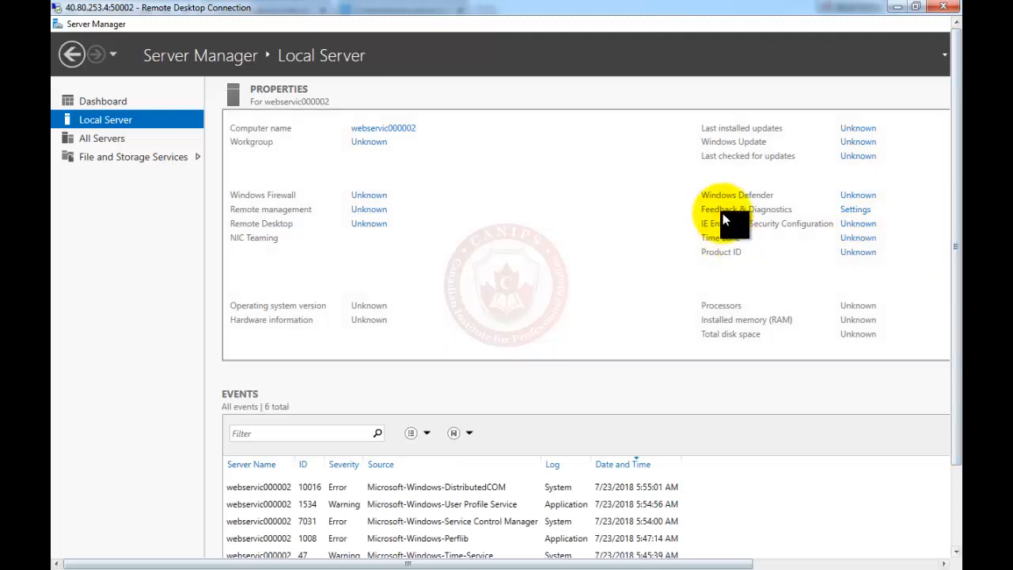
left_click(852, 228)
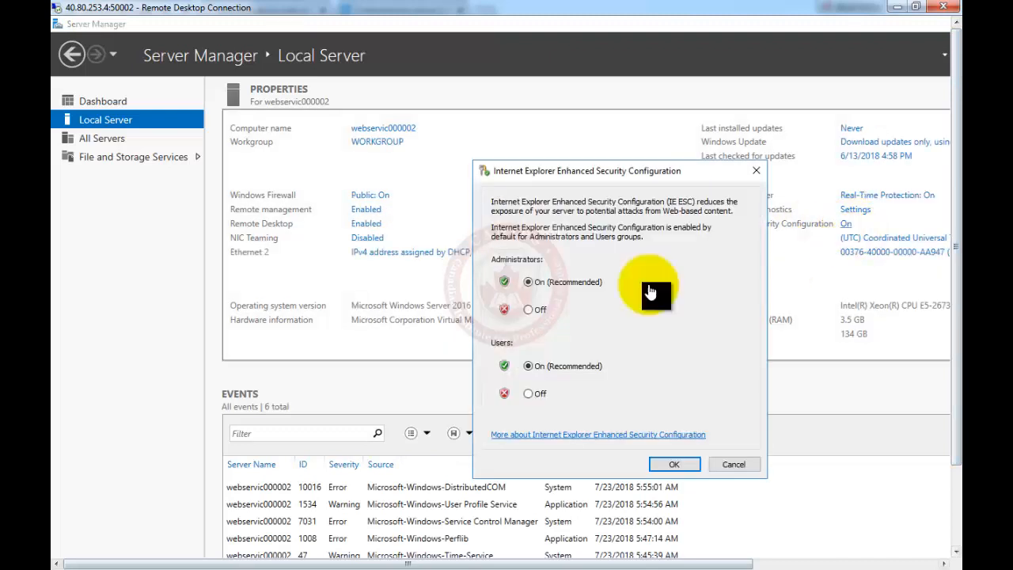
left_click(528, 310)
left_click(528, 394)
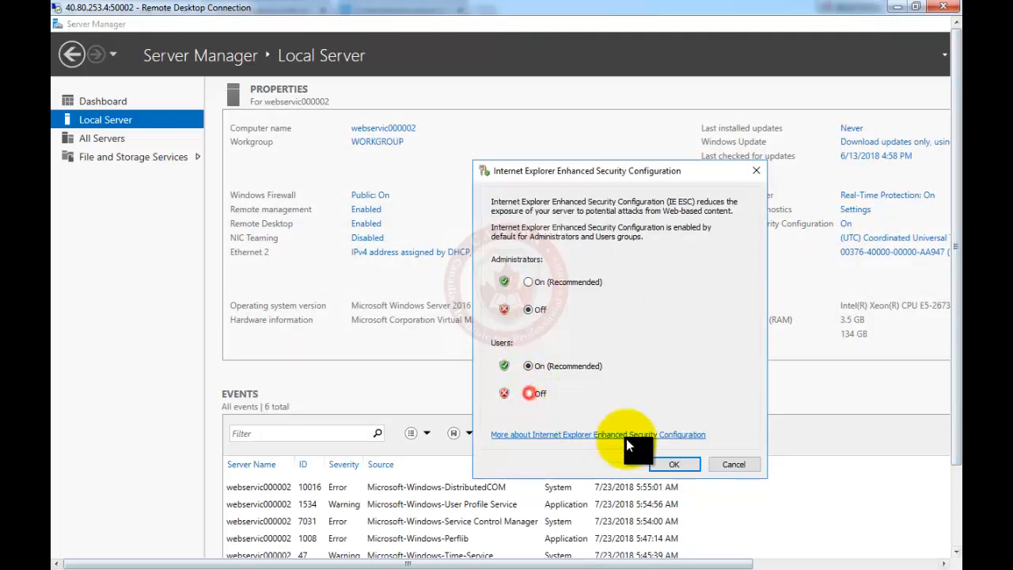
left_click(675, 464)
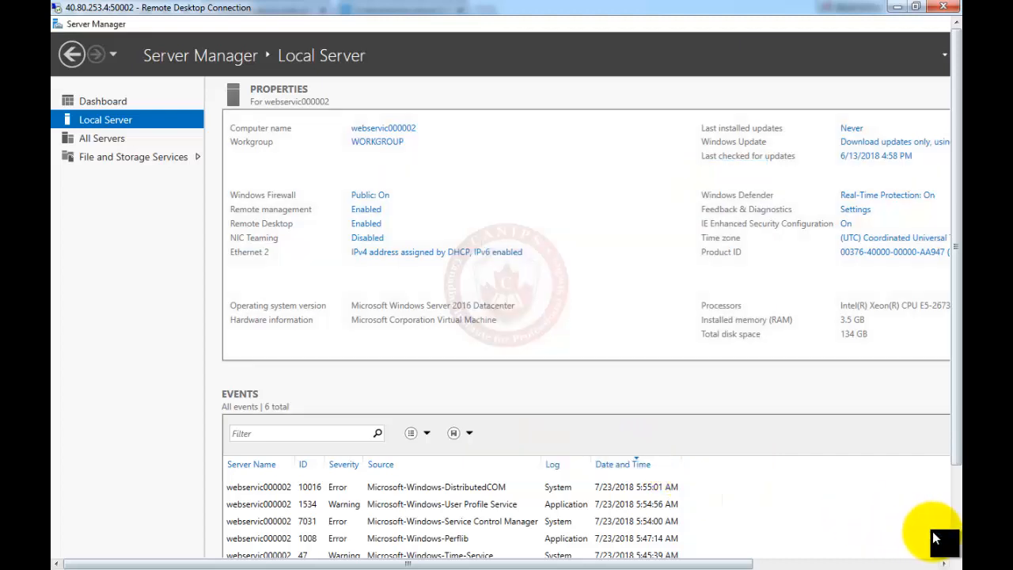
Launch Internet Explorer with its recommended settings and select the address bar.
left_click(957, 531)
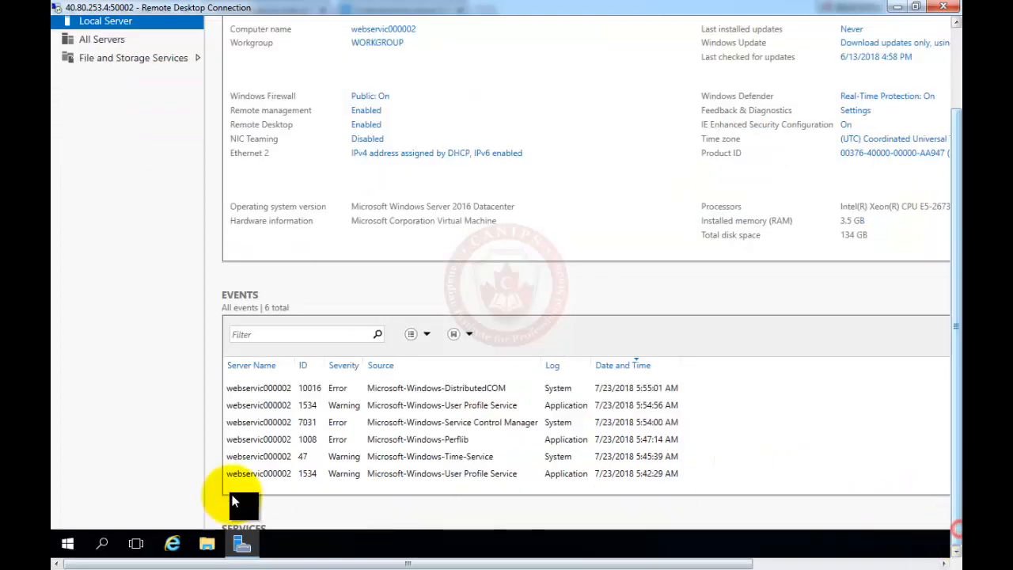
left_click(173, 545)
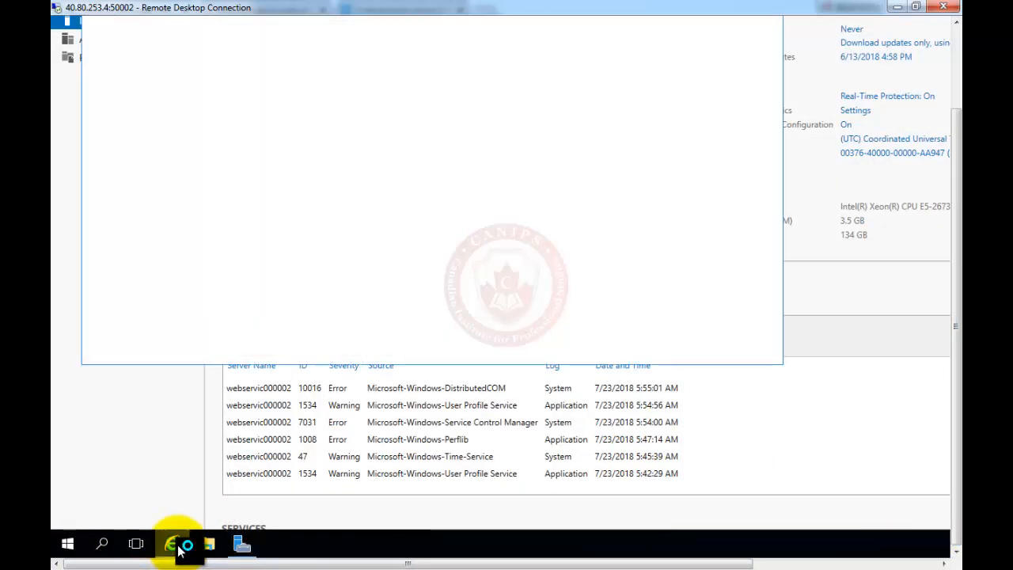
left_click(957, 35)
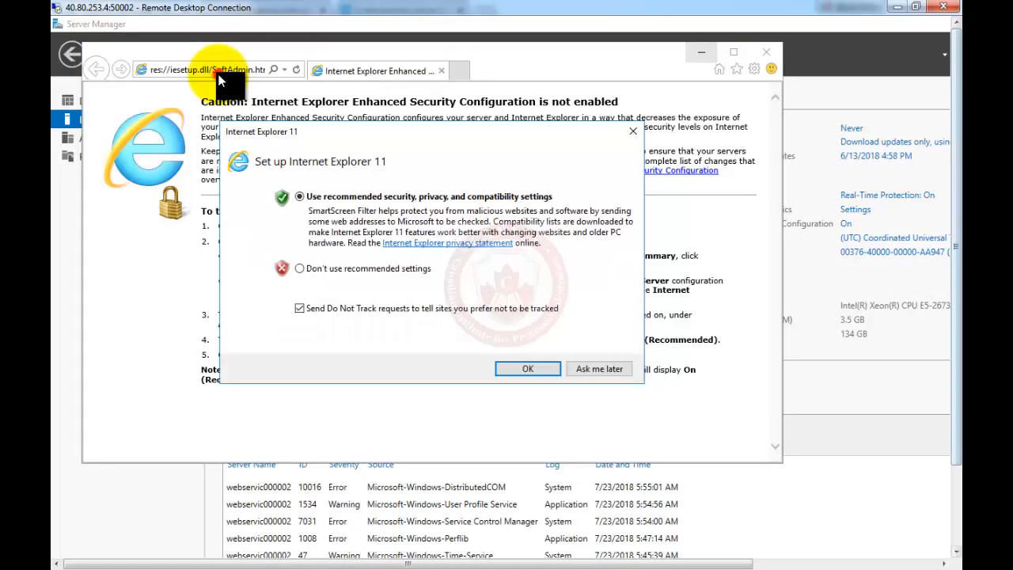
left_click(522, 371)
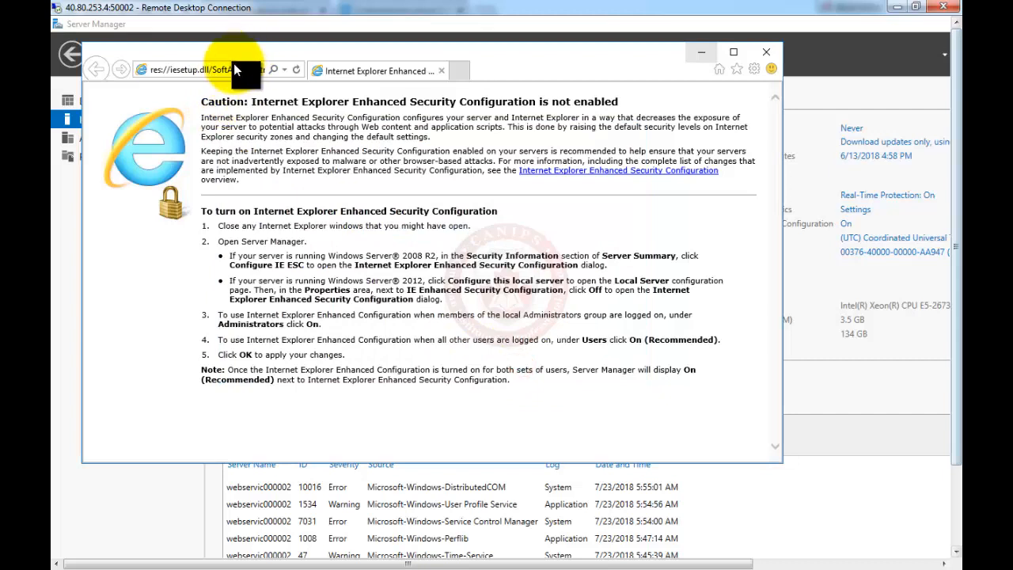
left_click(229, 69)
Search Bing for 'cpu strss test', check the HeavyLoad result, then open the tenforums Prime95 result.
type("cpu strss")
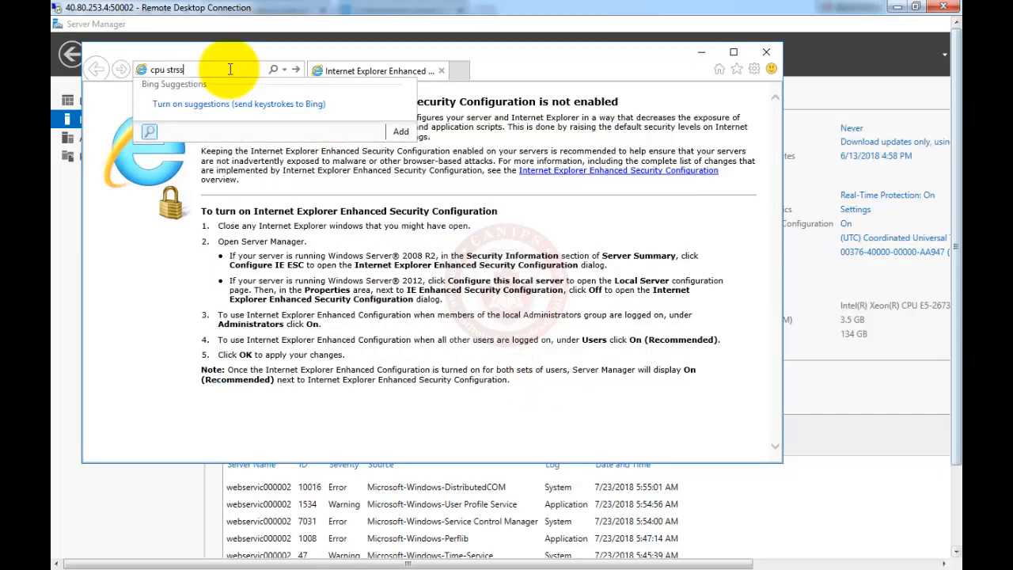
type(" test")
key("Return")
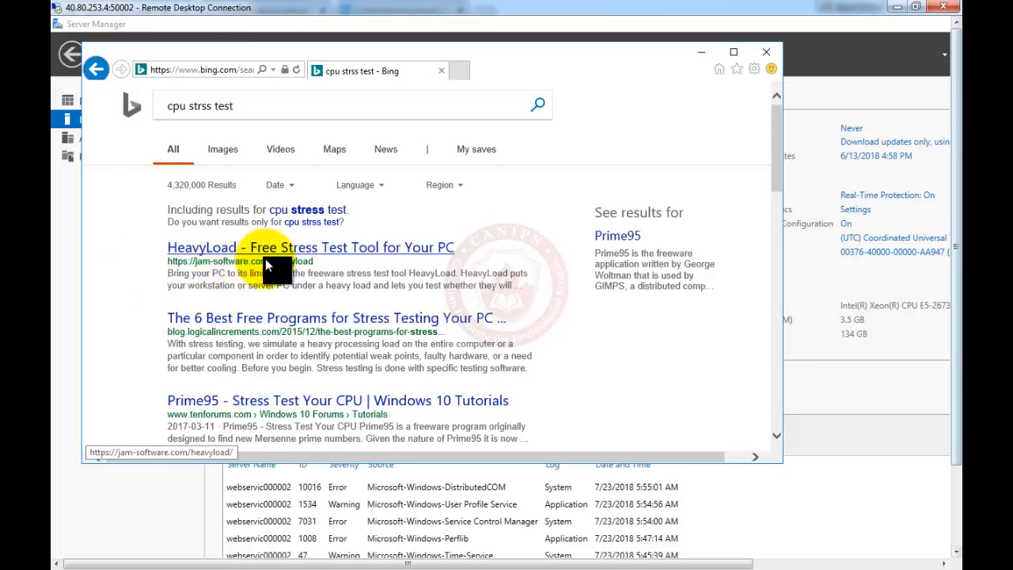
left_click(376, 250)
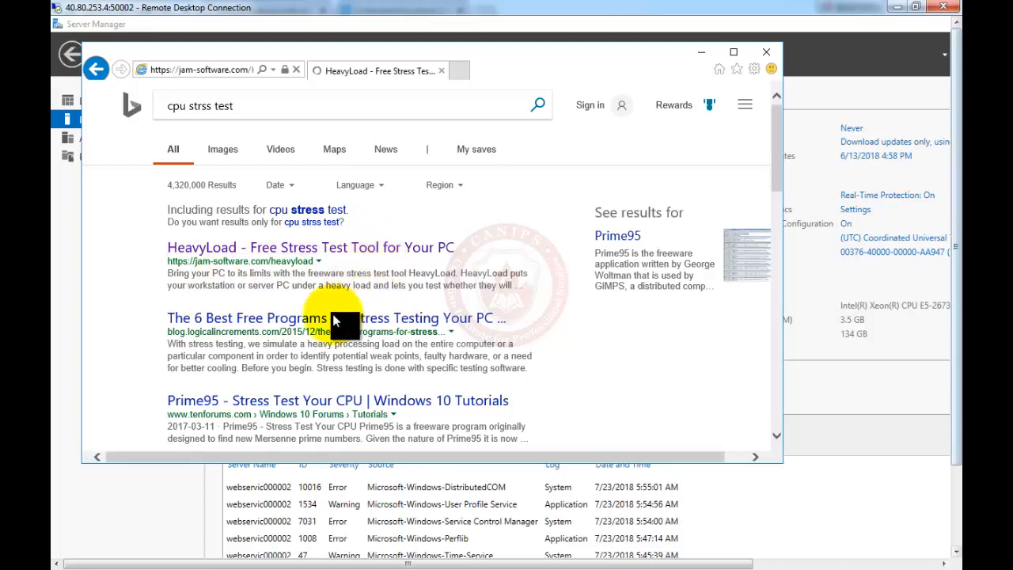
left_click(96, 70)
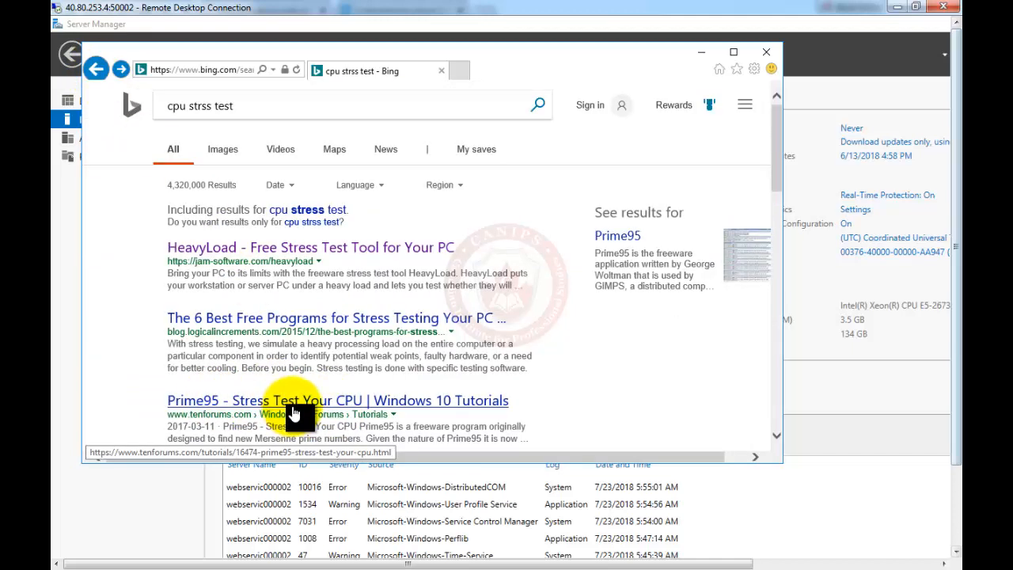
left_click(292, 405)
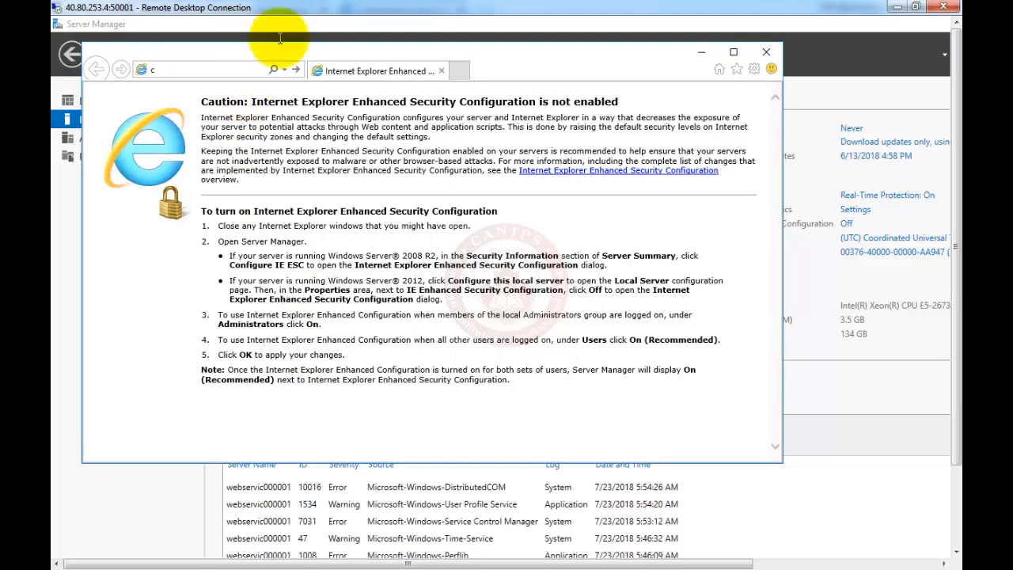
Search 'cpu stress test' and open the tenforums Prime95 stress-test tutorial.
left_click(202, 70)
type("c")
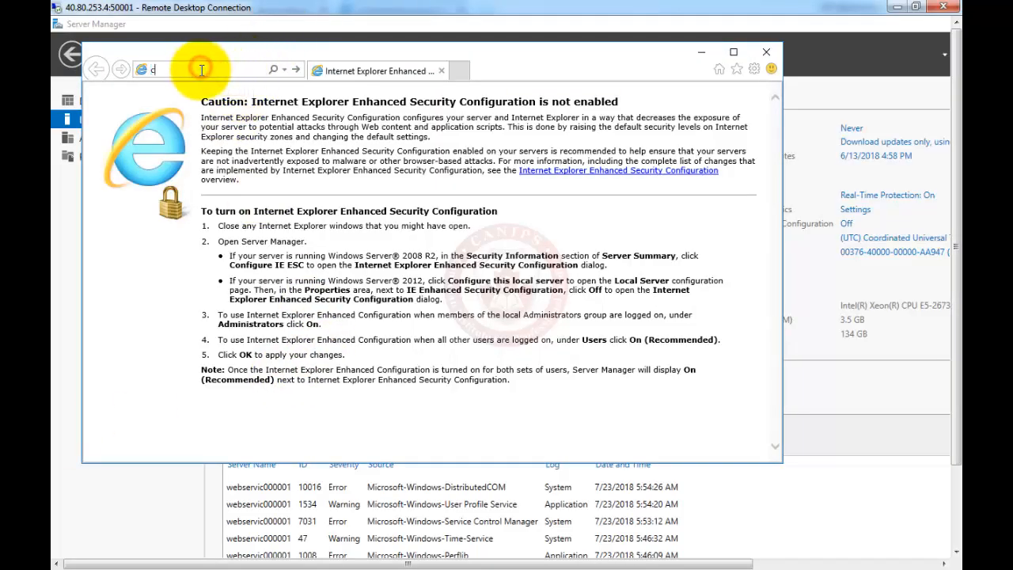
type("pu")
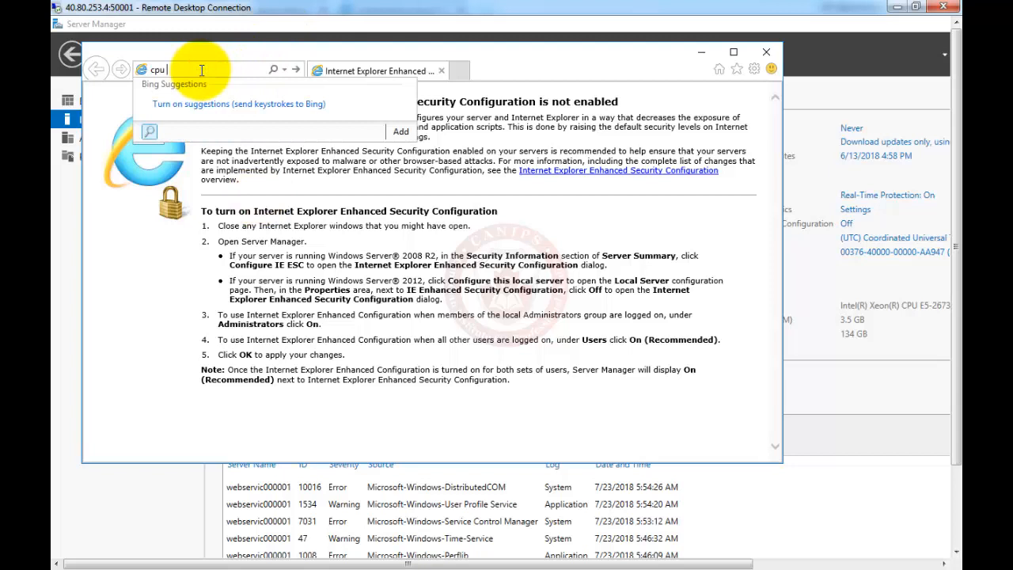
type(" stress test")
key("Return")
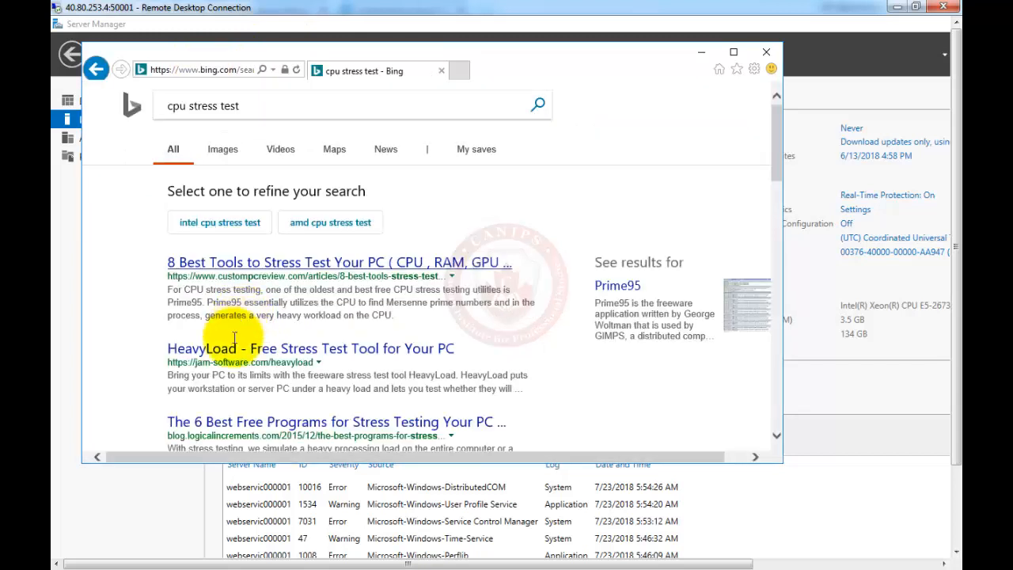
scroll(232, 336, "down", 3)
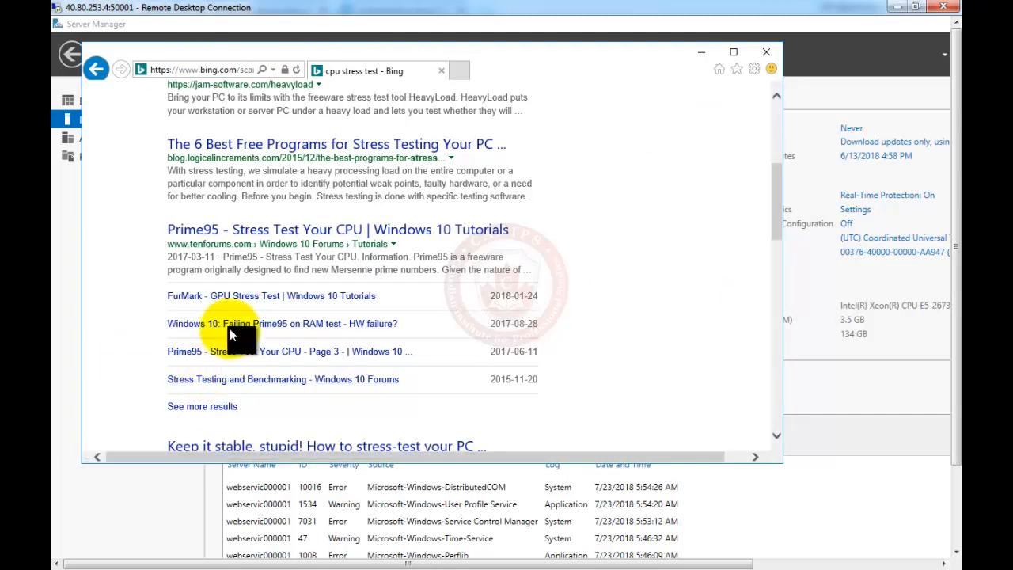
left_click(248, 237)
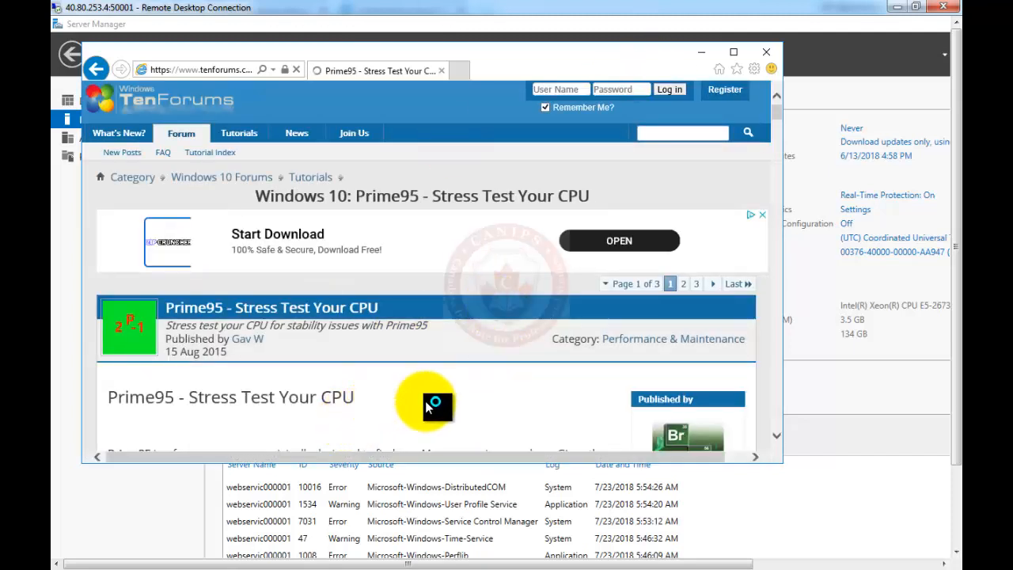
Download p95v294b8.win64.zip from the tutorial's mersenne.org link and open it.
scroll(782, 410, "down", 4)
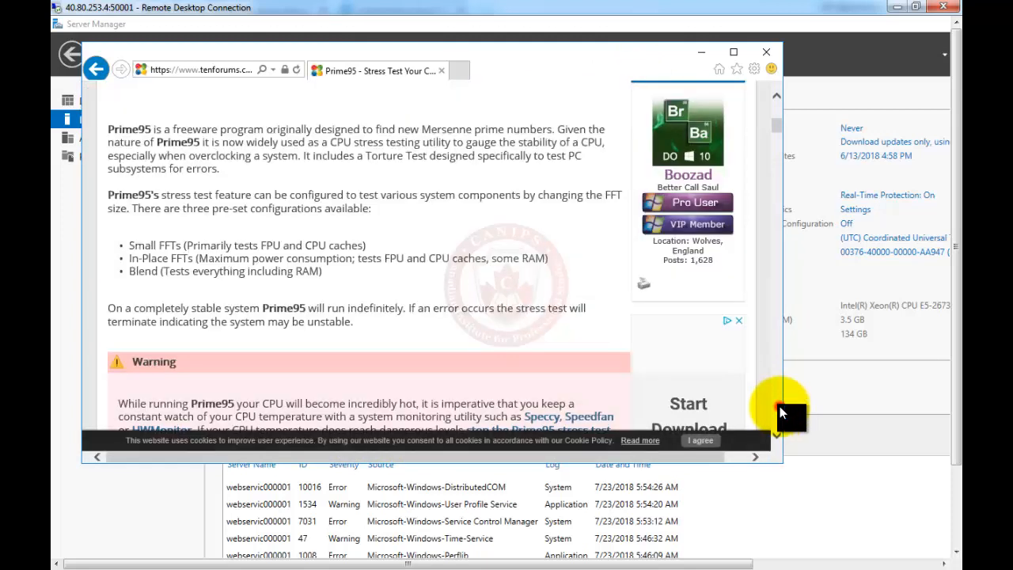
scroll(782, 412, "down", 4)
left_click(319, 331)
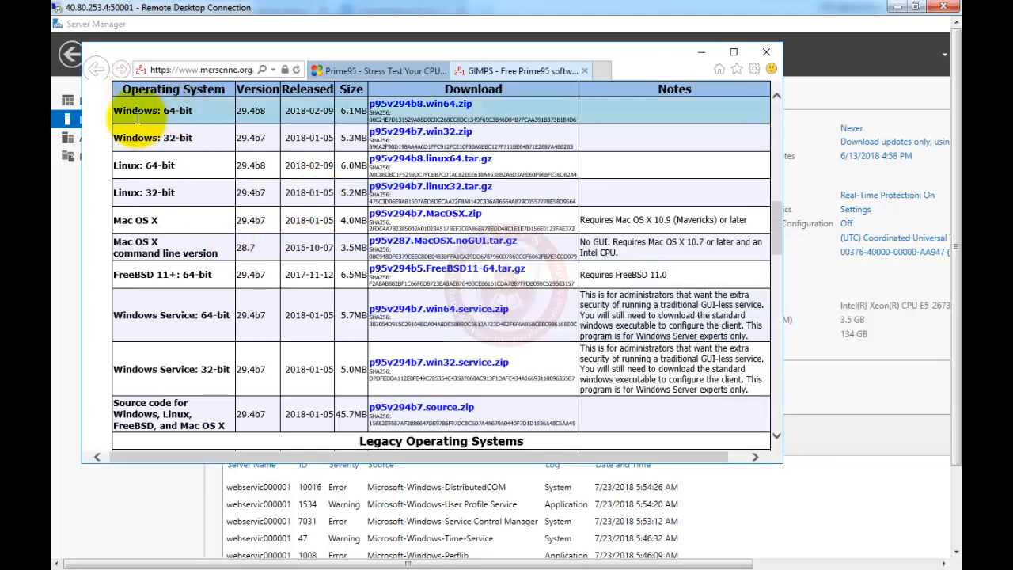
left_click(448, 104)
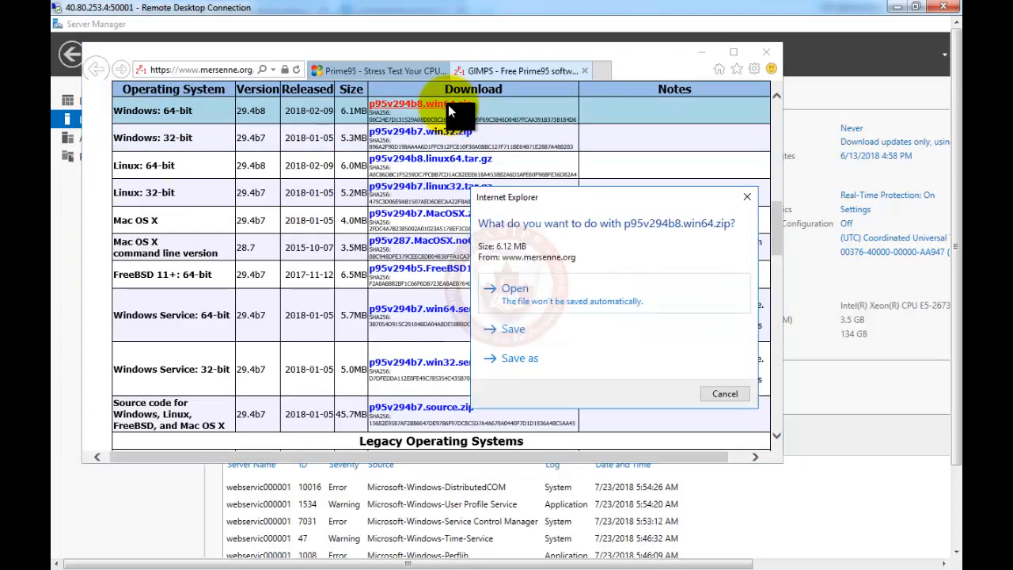
left_click(512, 287)
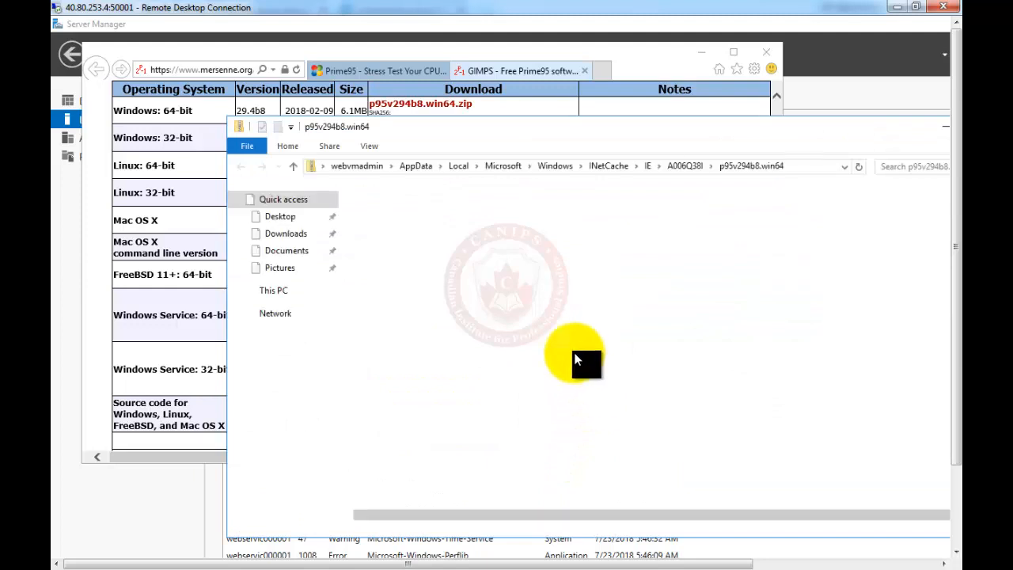
Extract all Prime95 files into Documents\p95v294b8.win64 and run the extracted prime95 past the security warning.
double_click(376, 255)
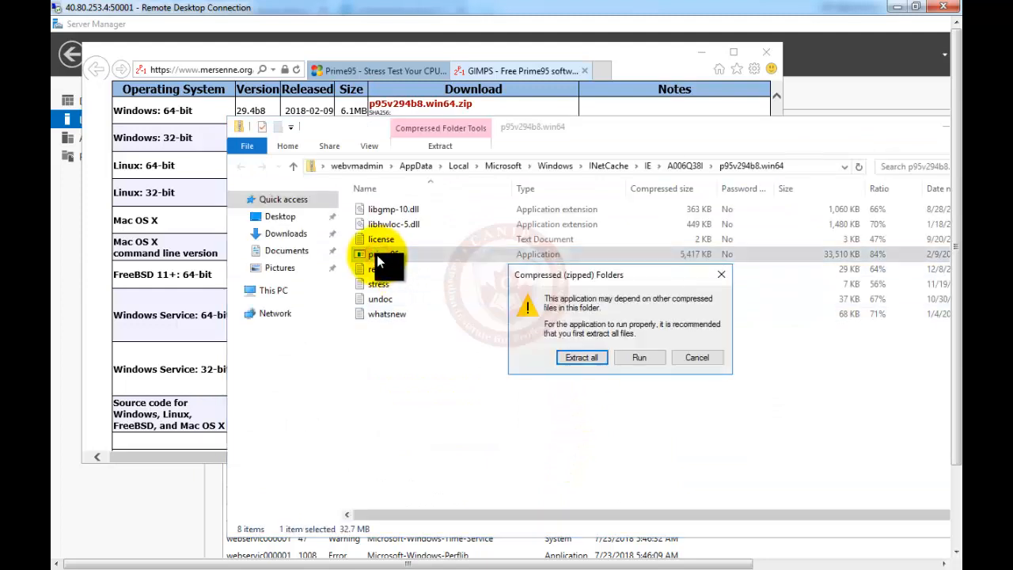
left_click(586, 357)
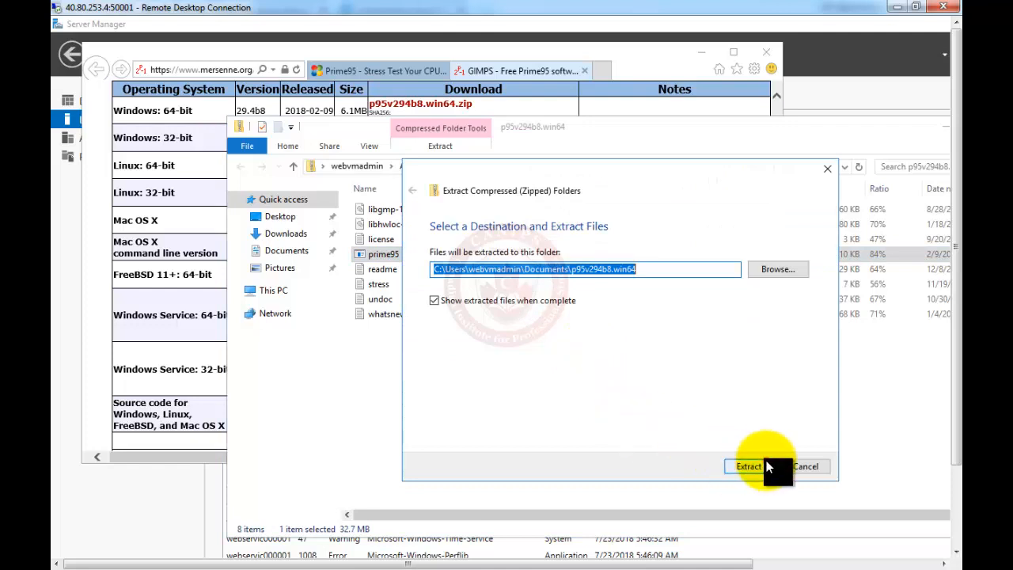
left_click(755, 466)
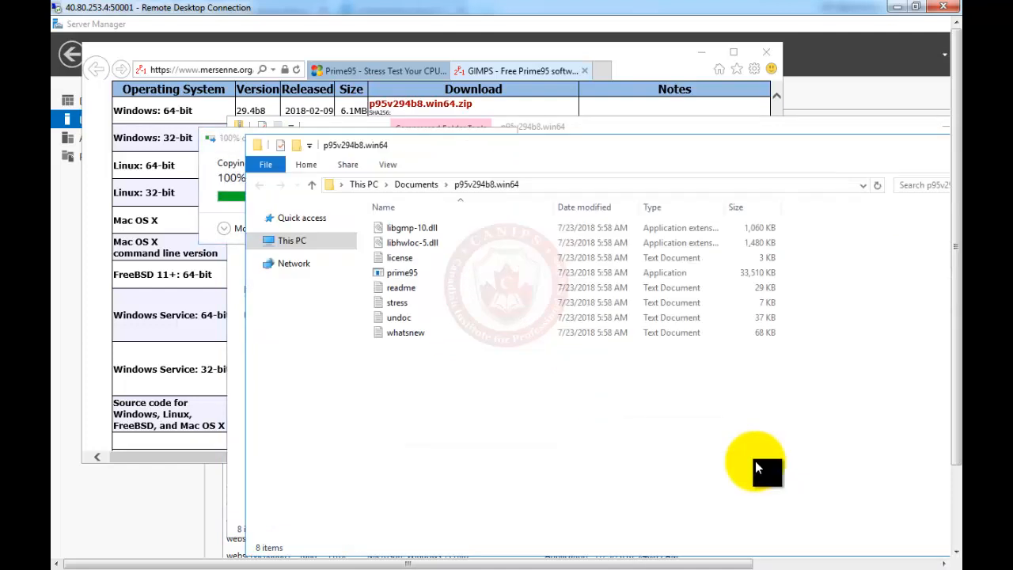
double_click(388, 273)
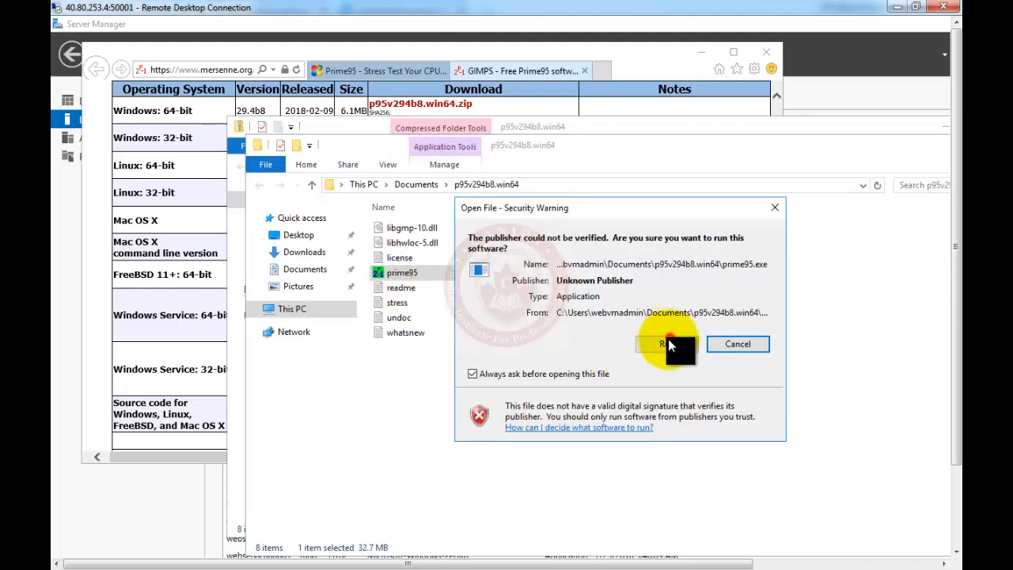
left_click(668, 341)
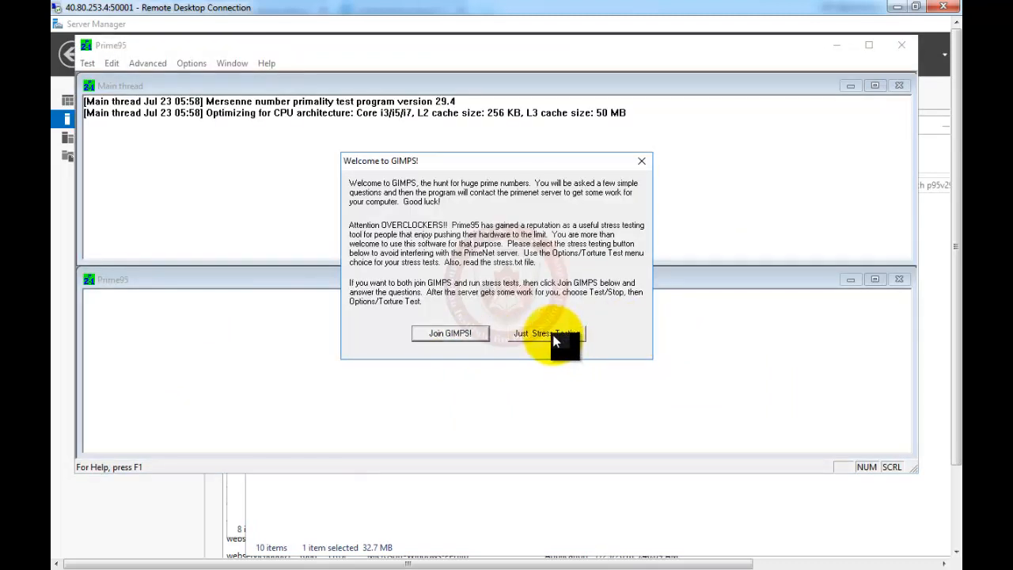
Choose Just Stress Testing in Prime95, narrow its window, and show Task Manager's detailed view.
left_click(642, 163)
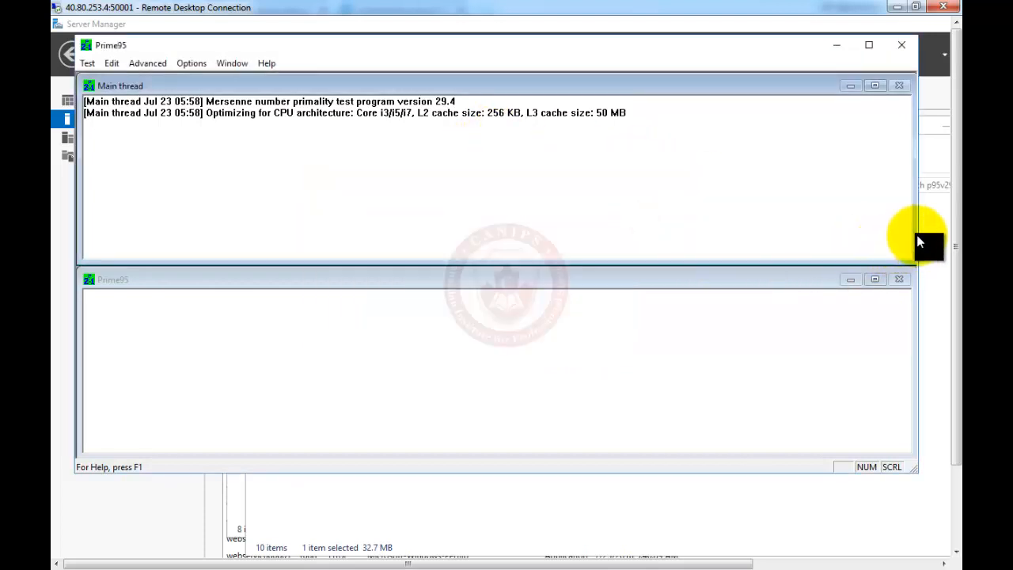
left_click_drag(918, 238, 476, 228)
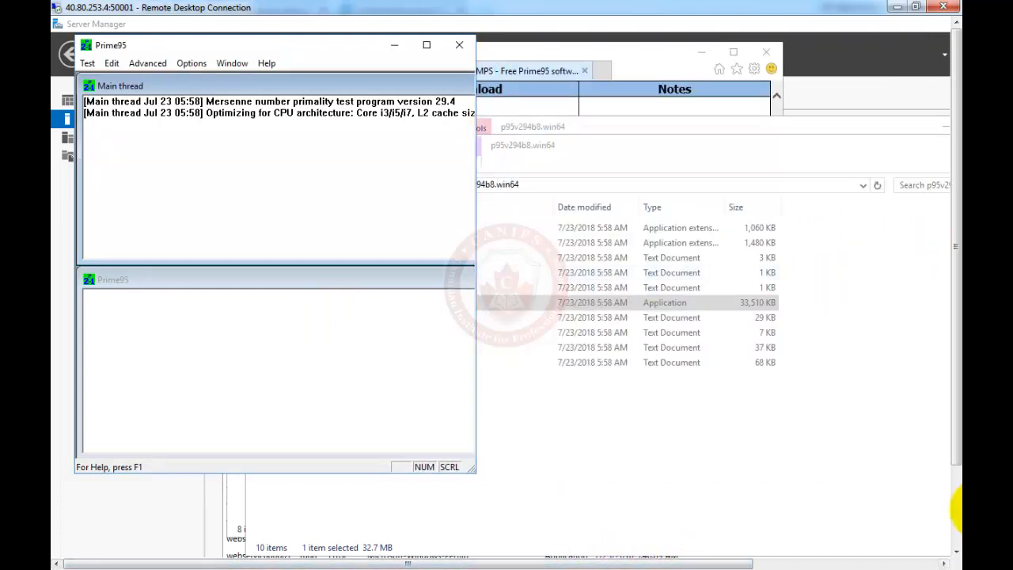
left_click(957, 533)
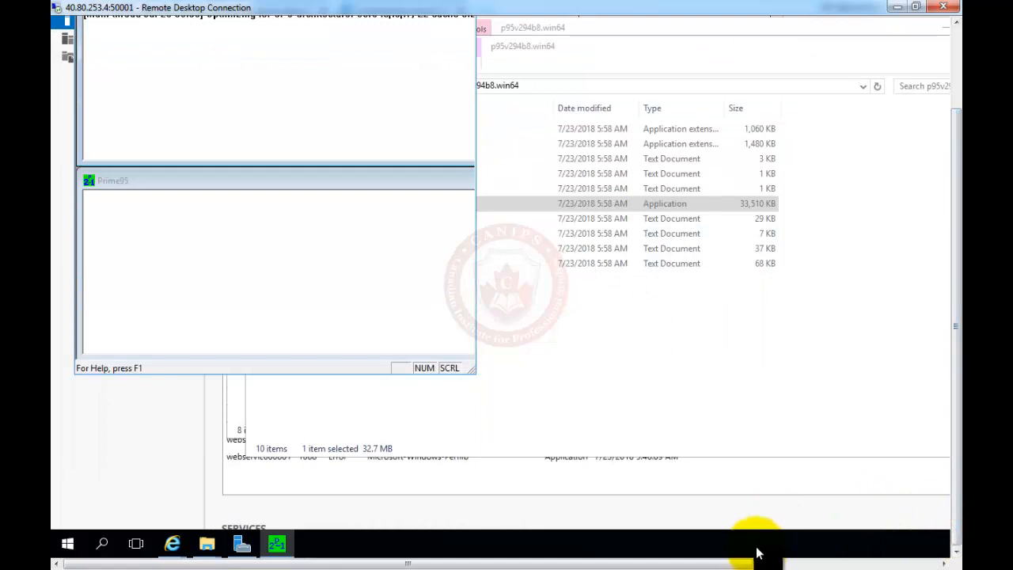
right_click(756, 551)
left_click(794, 472)
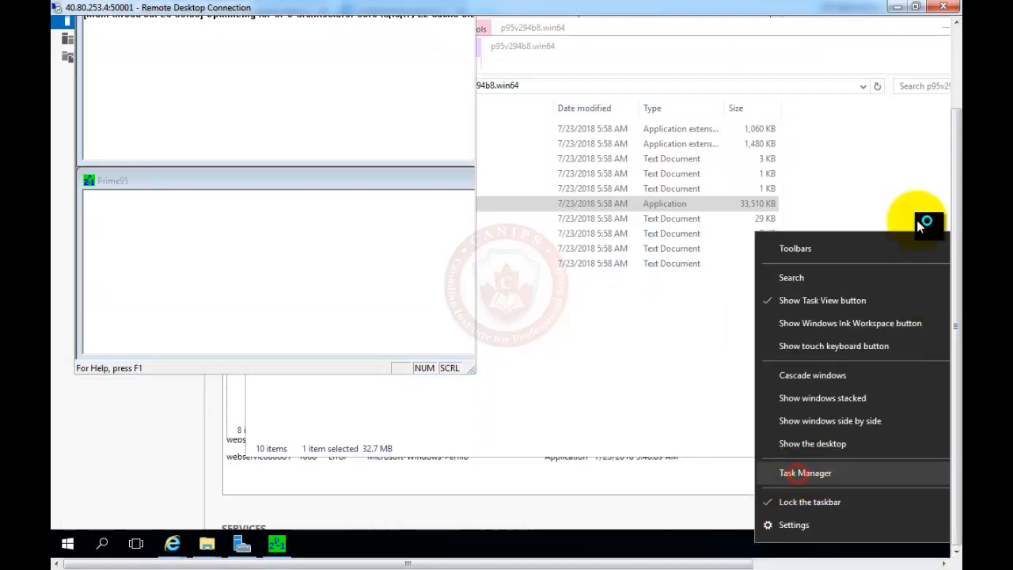
left_click(957, 43)
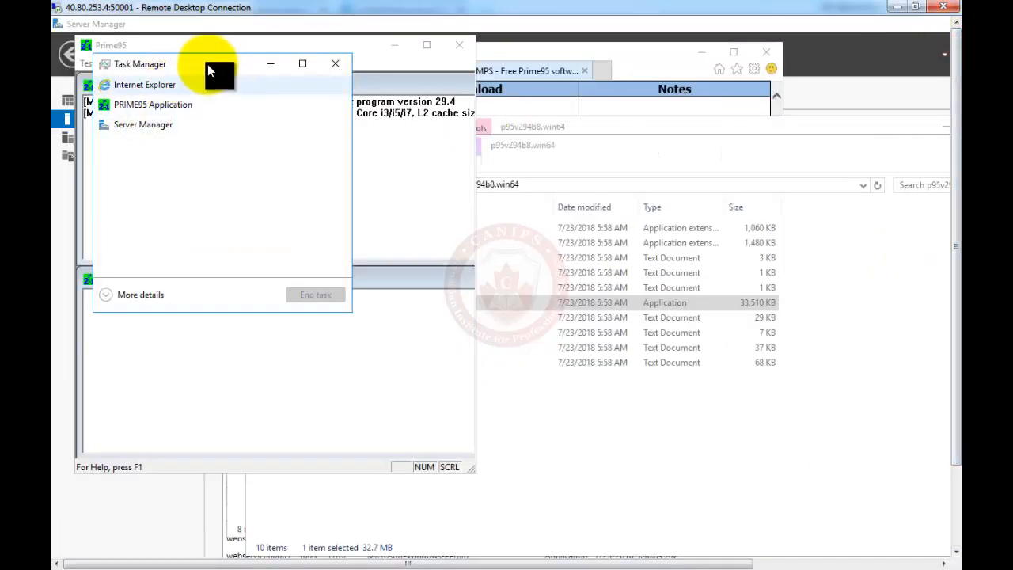
left_click_drag(209, 71, 741, 128)
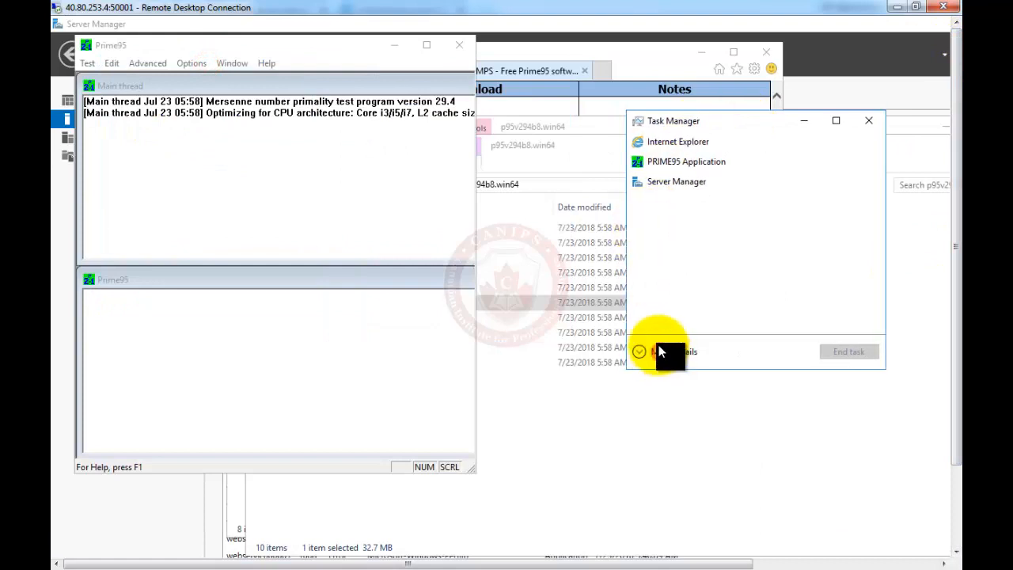
left_click(660, 352)
left_click_drag(780, 129, 643, 68)
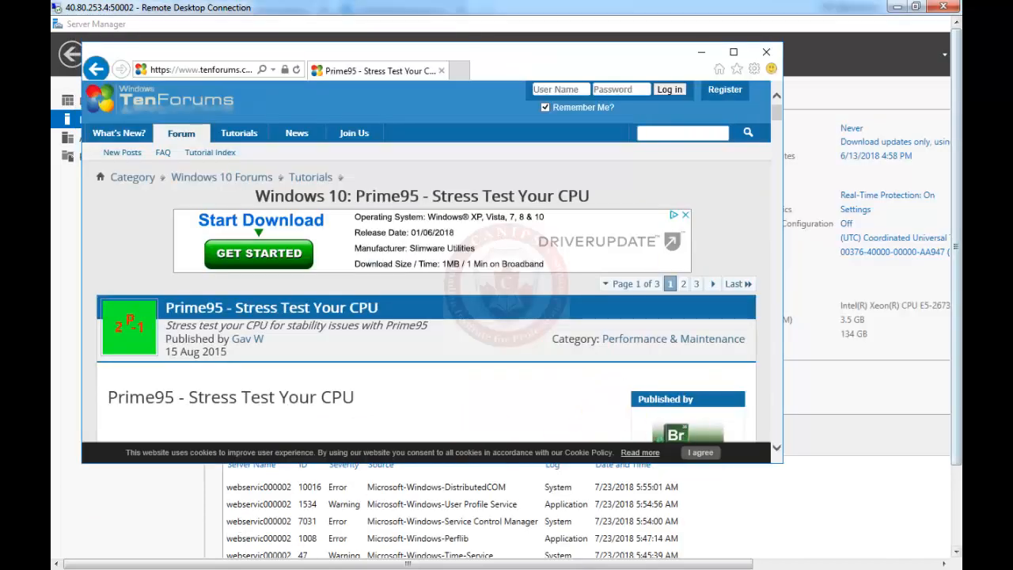
Reopen Task Manager in More details view and move it aside to read total CPU near 99%.
left_click(956, 519)
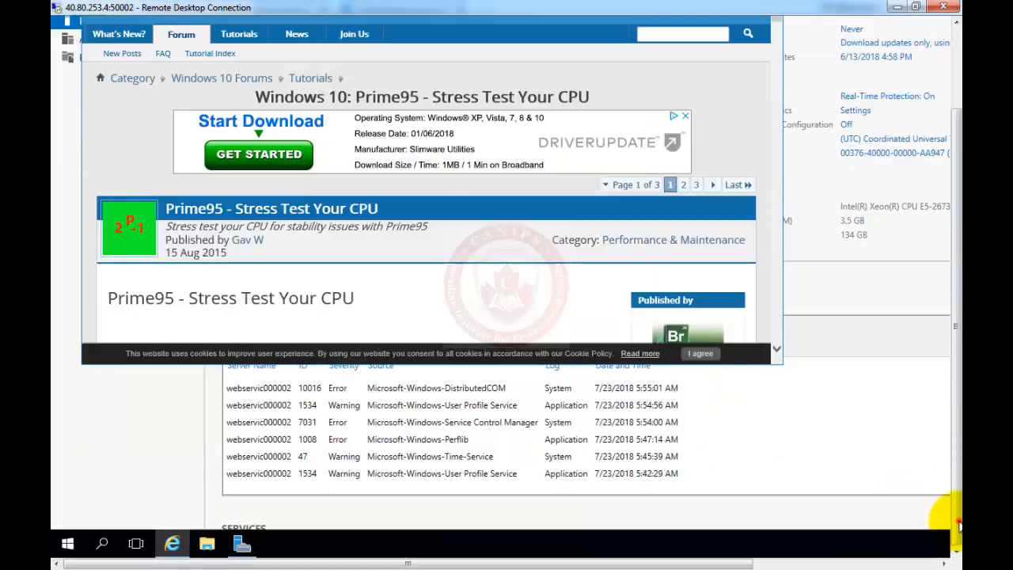
right_click(659, 546)
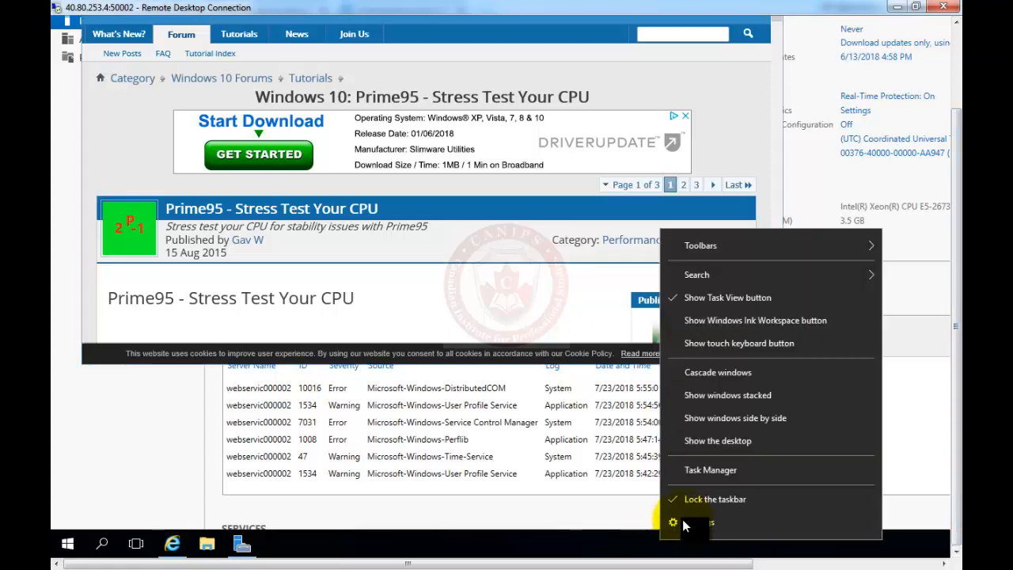
left_click(724, 475)
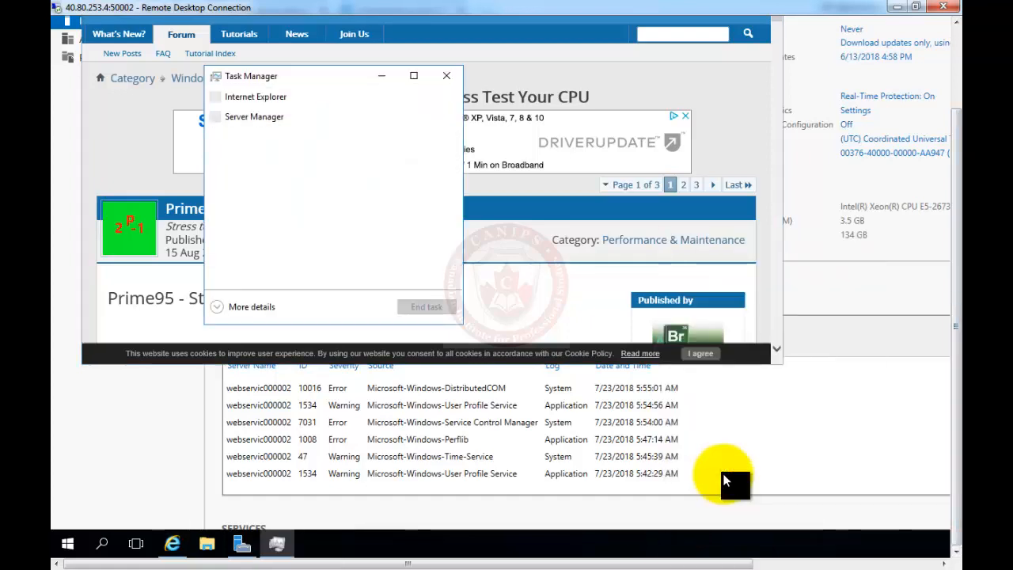
left_click(217, 310)
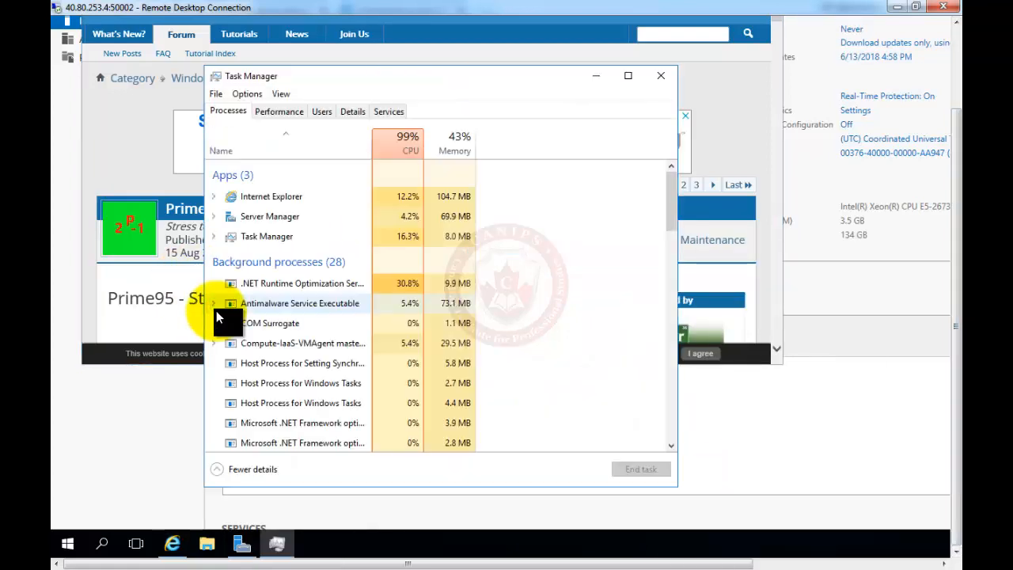
left_click_drag(496, 82, 681, 83)
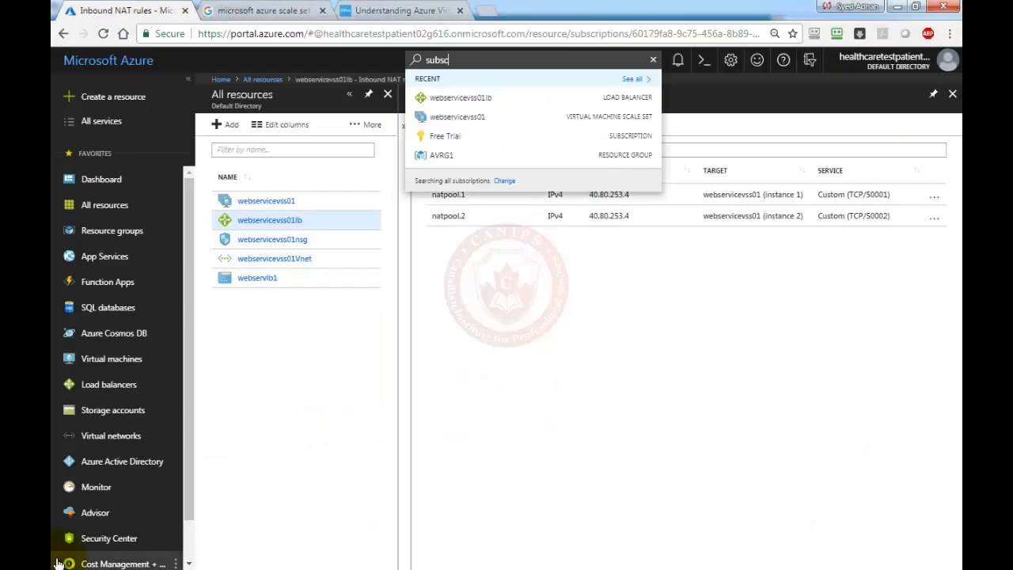
Open the webservicevss01 scale set from All resources and view its instances.
left_click(481, 344)
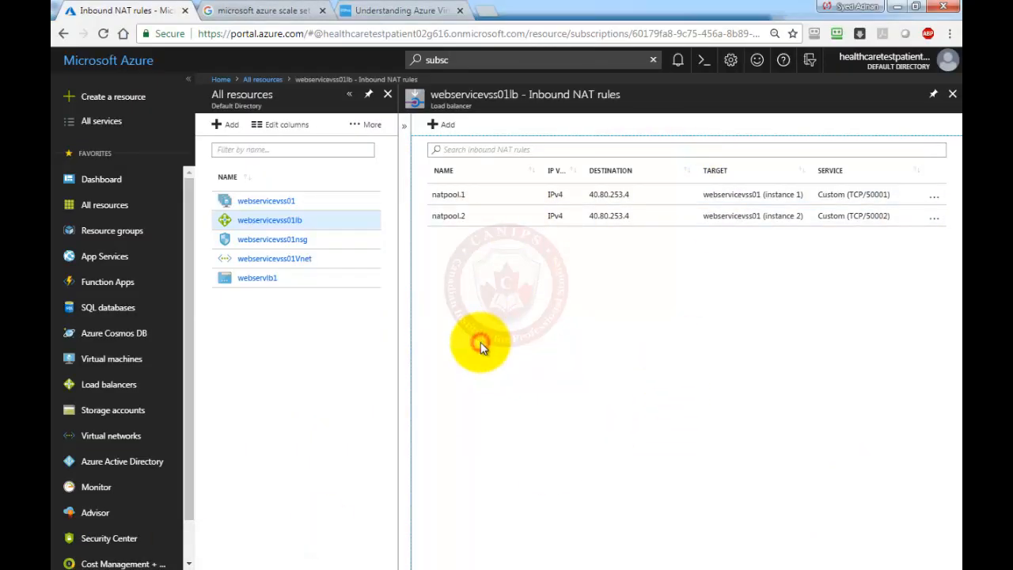
left_click(279, 203)
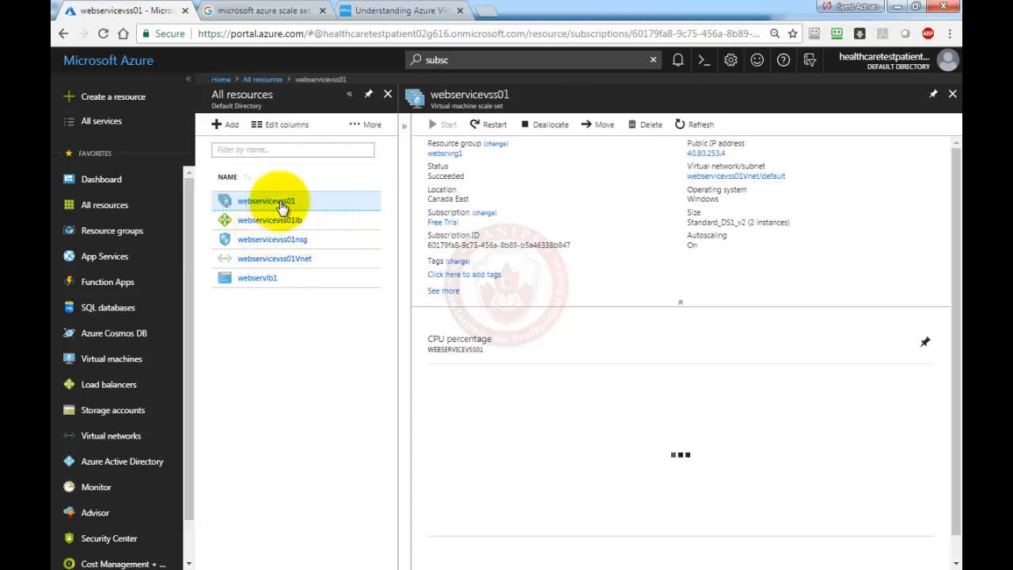
left_click(405, 127)
left_click(451, 308)
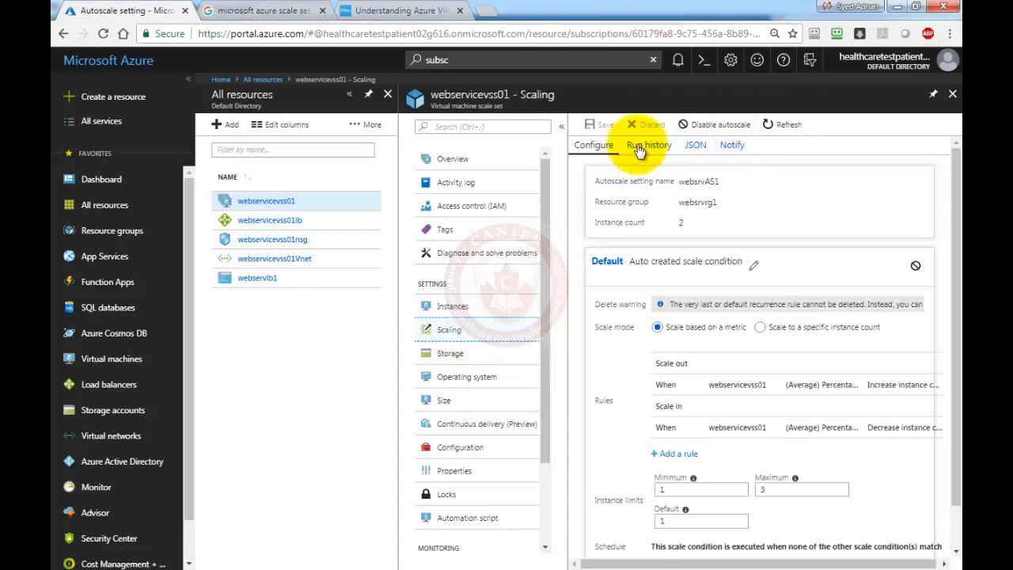
Review autoscale run history and the activity log, then open Scaling showing count 2, limits 1–3.
left_click(650, 148)
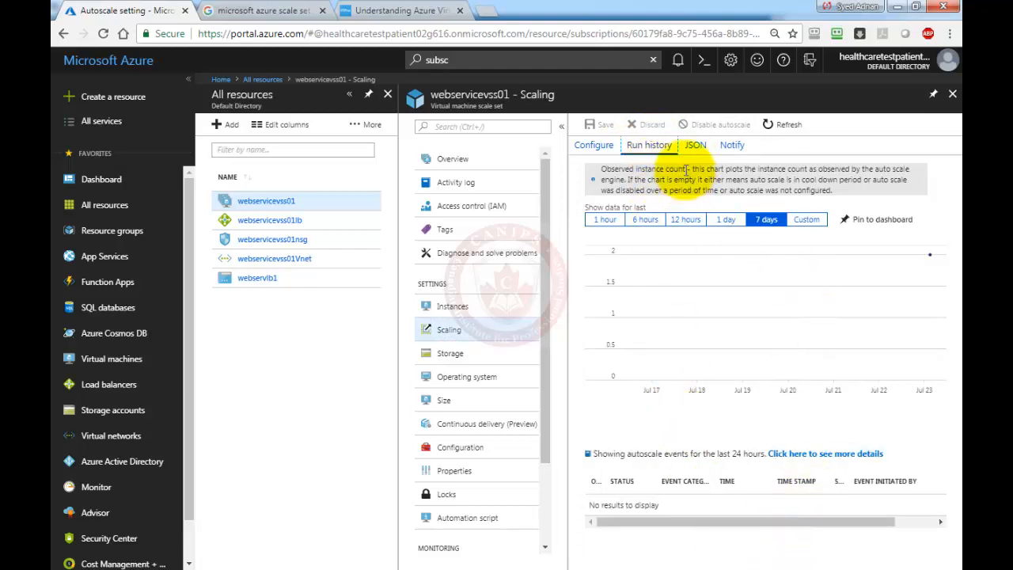
left_click(732, 145)
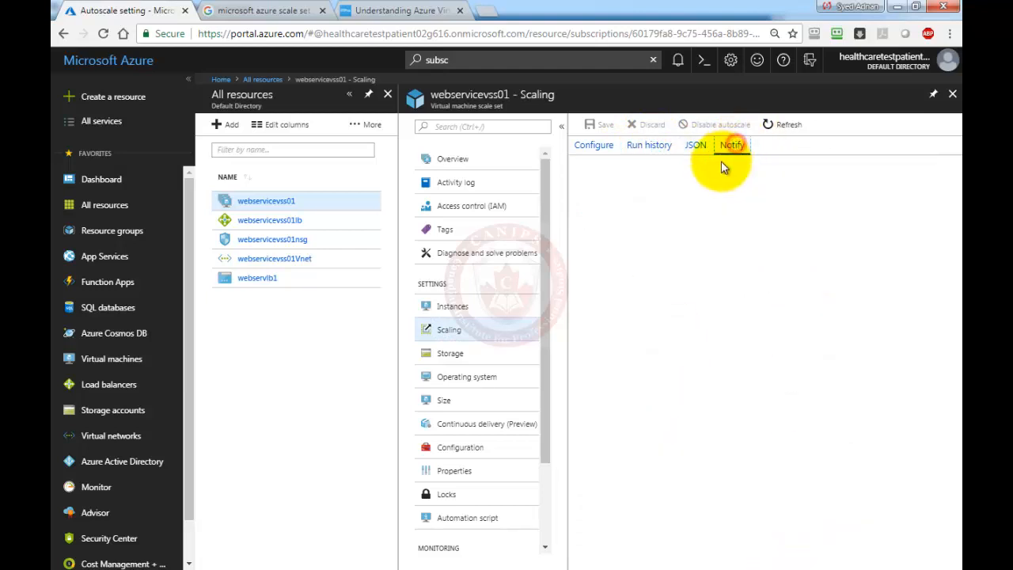
left_click(651, 148)
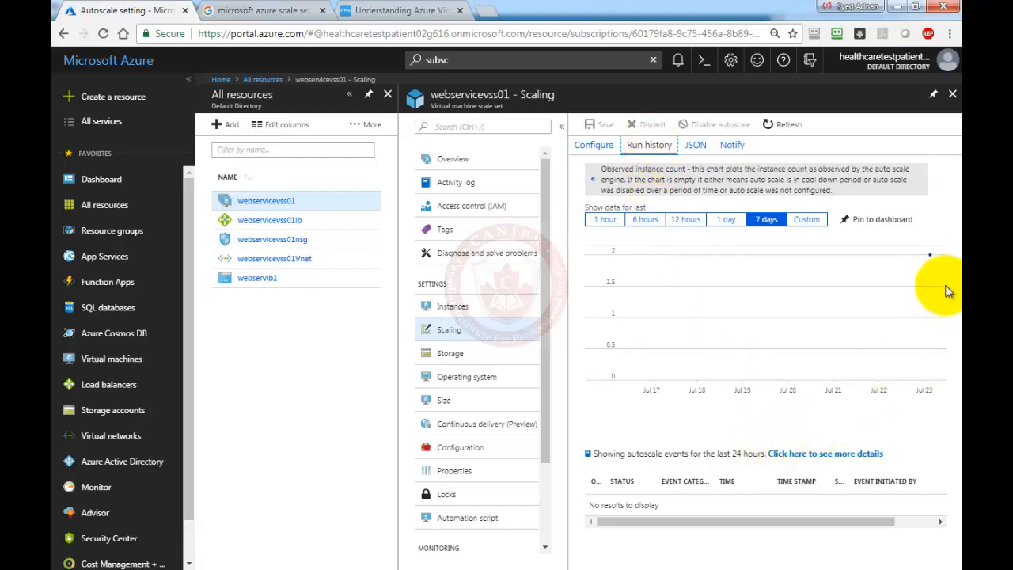
left_click(931, 255)
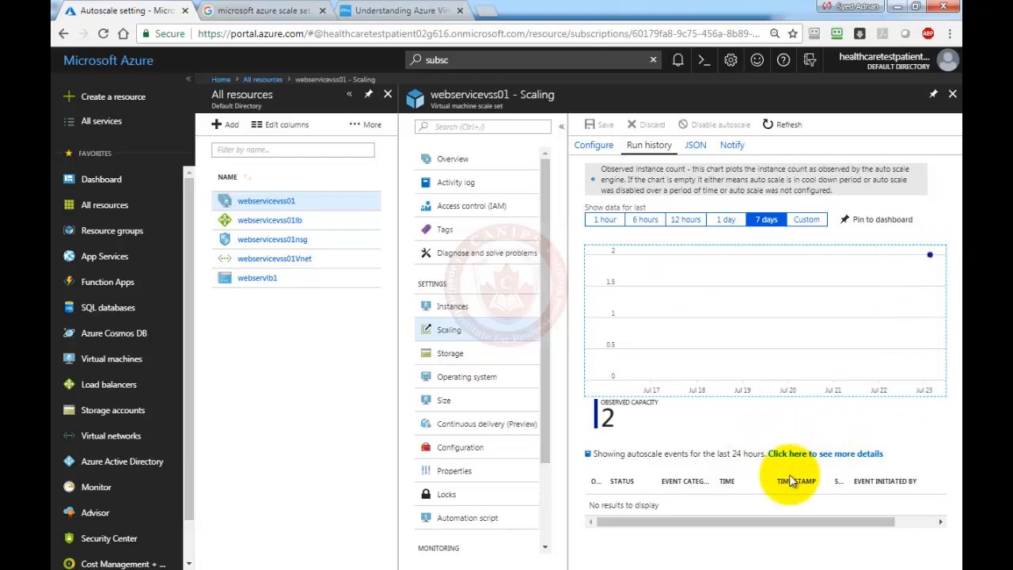
left_click(427, 181)
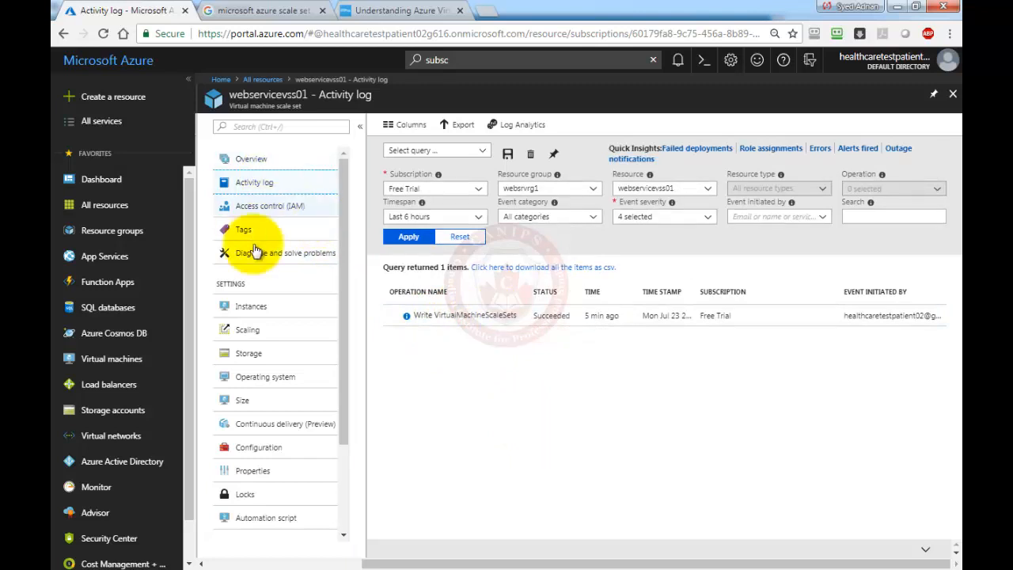
left_click(257, 331)
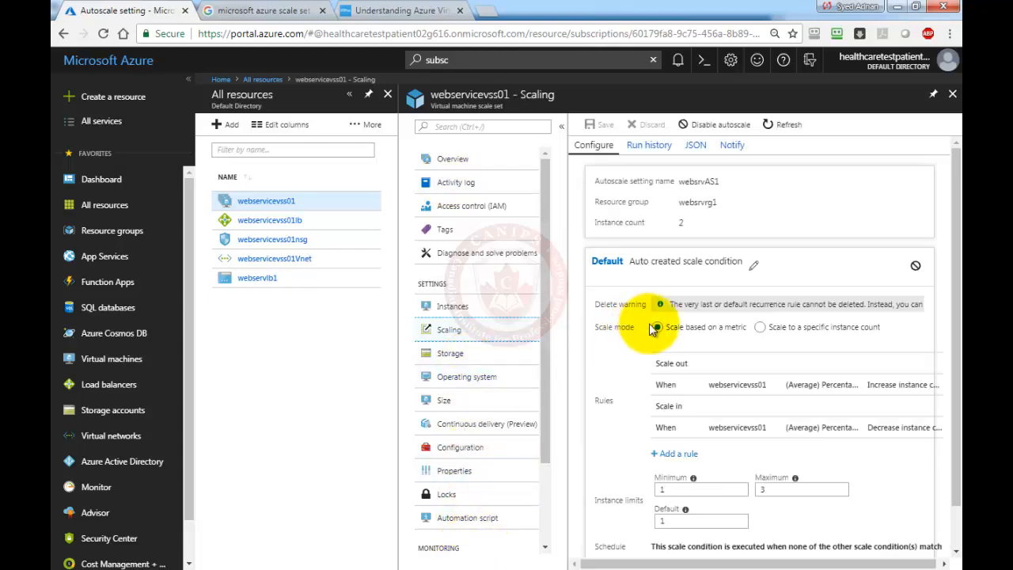
left_click(736, 386)
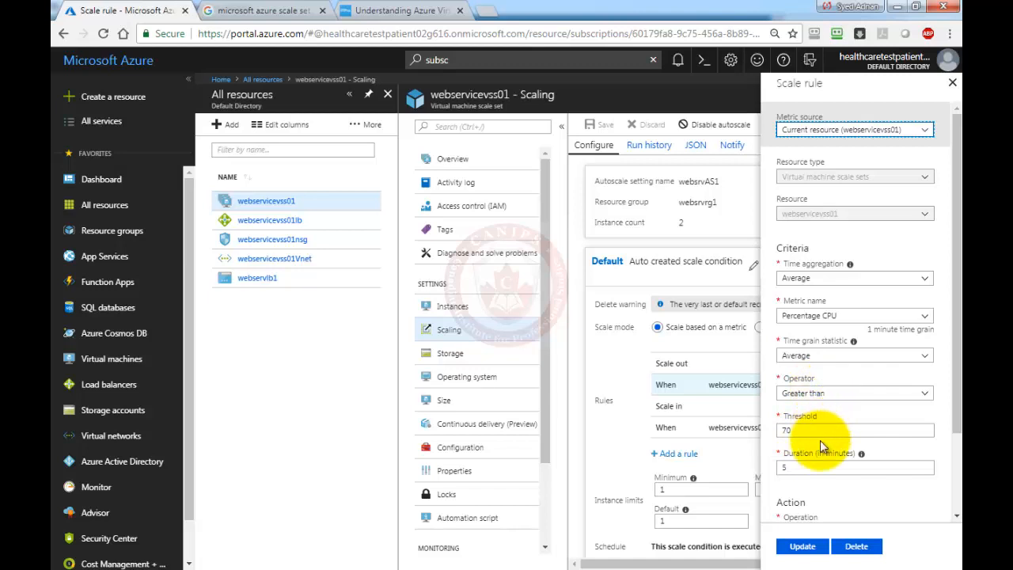
scroll(859, 463, "down", 1)
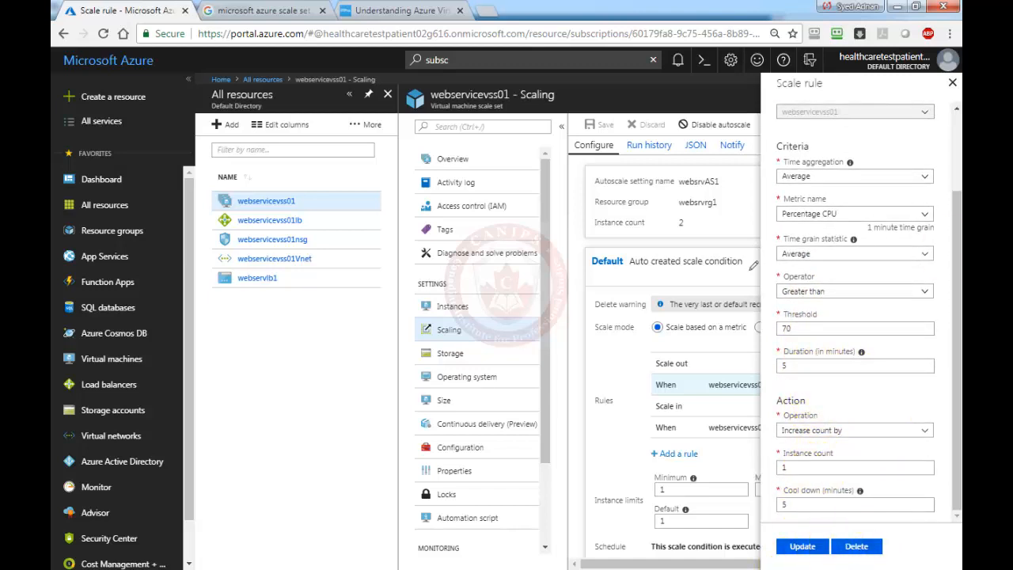
left_click(953, 83)
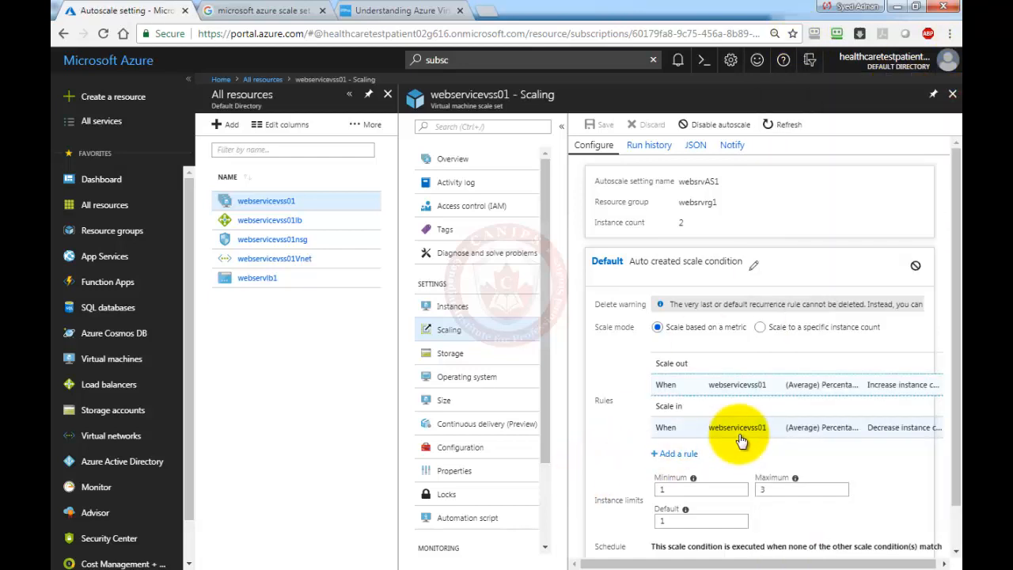
scroll(729, 447, "down", 2)
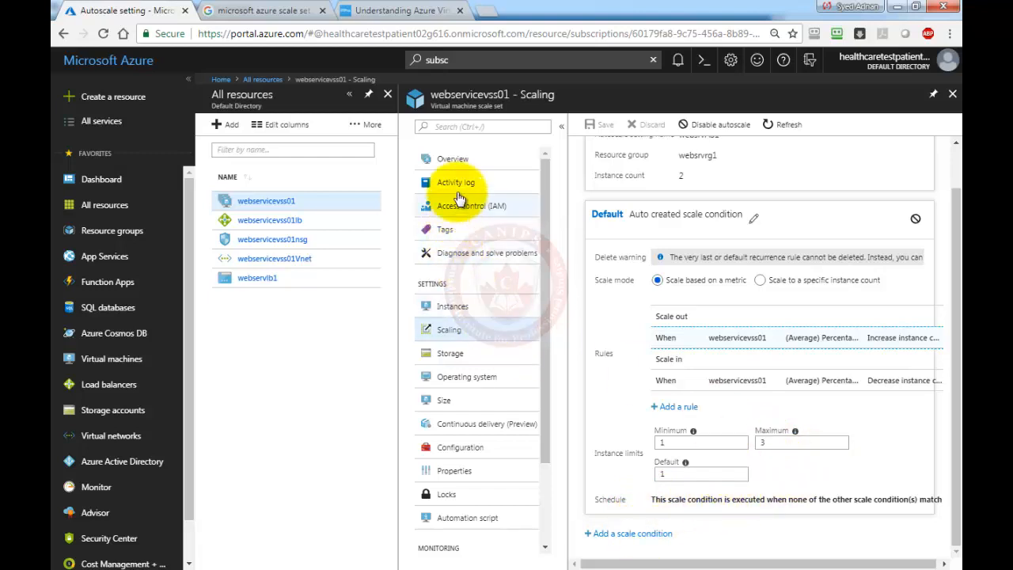
Check the Overview CPU chart, then list instances showing _4 and _5 Creating beside _1 and _2.
left_click(452, 160)
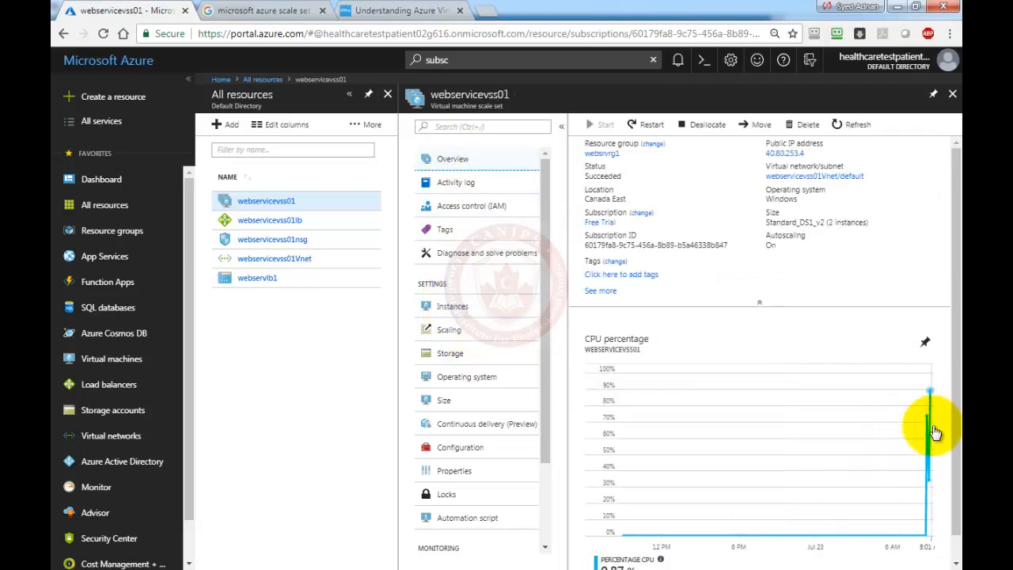
scroll(876, 463, "down", 1)
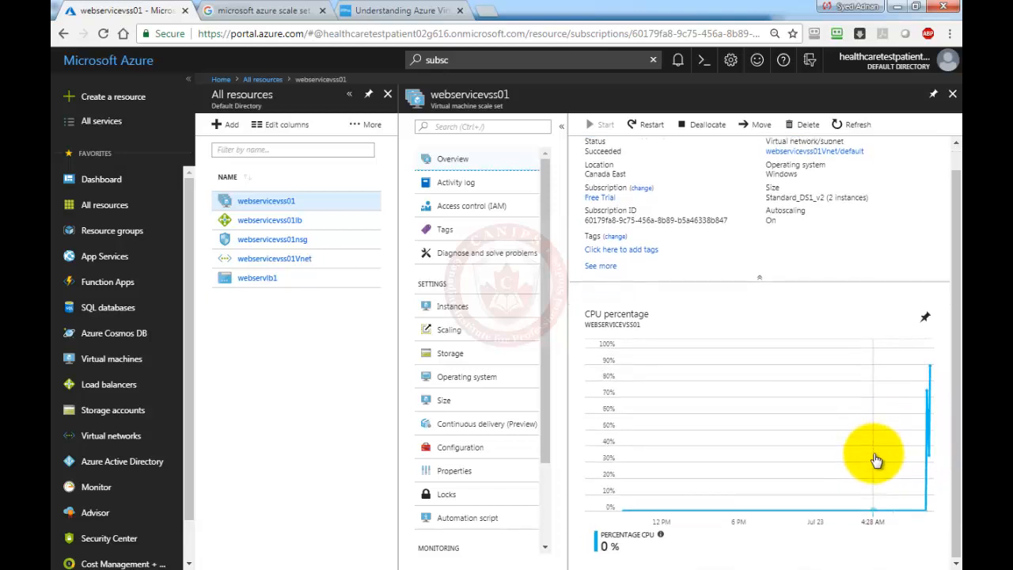
scroll(876, 462, "up", 1)
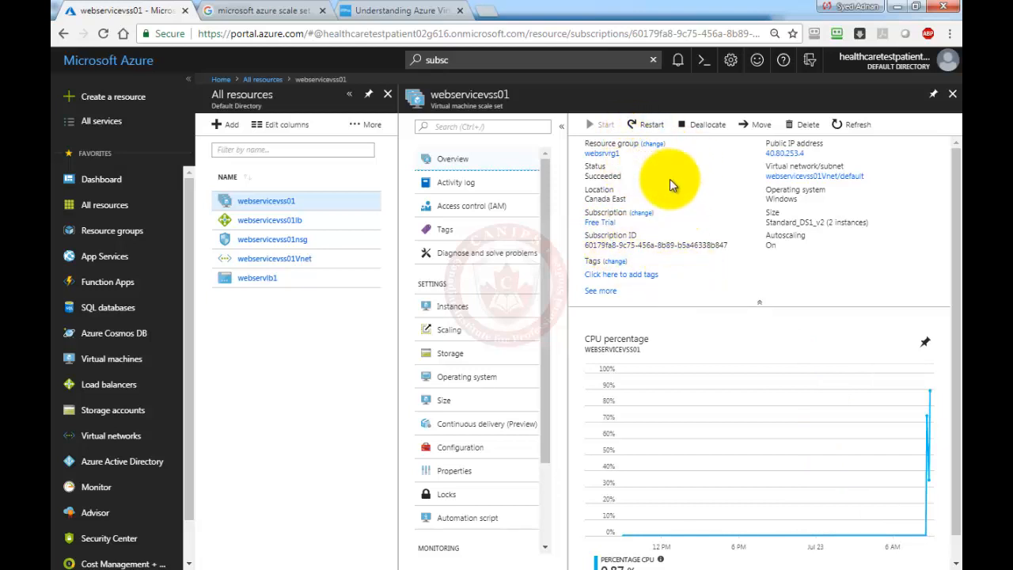
left_click(445, 310)
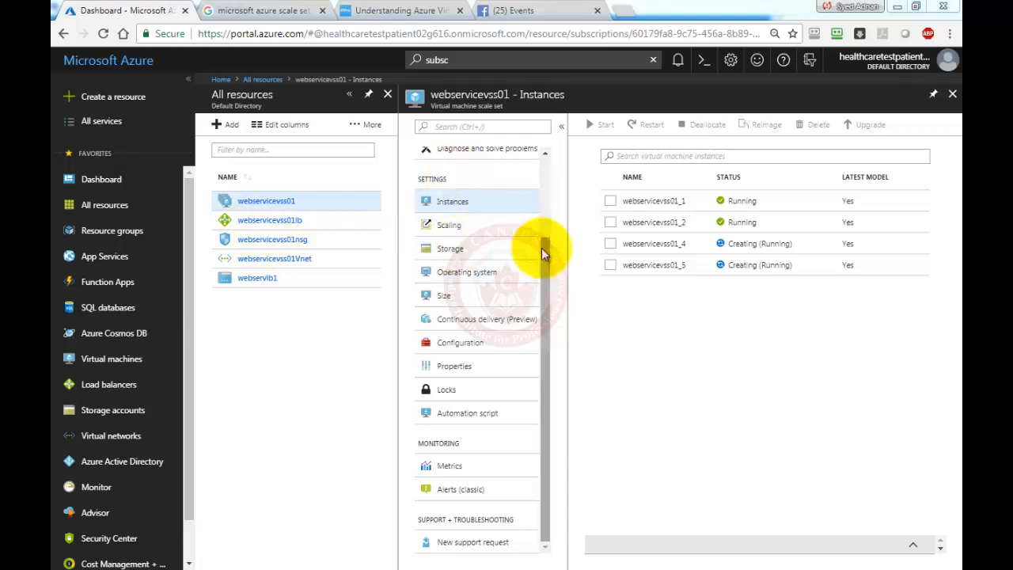
Review scale-up events in the activity log, then return to Scaling's Run history tab.
left_click_drag(541, 252, 533, 163)
left_click(461, 183)
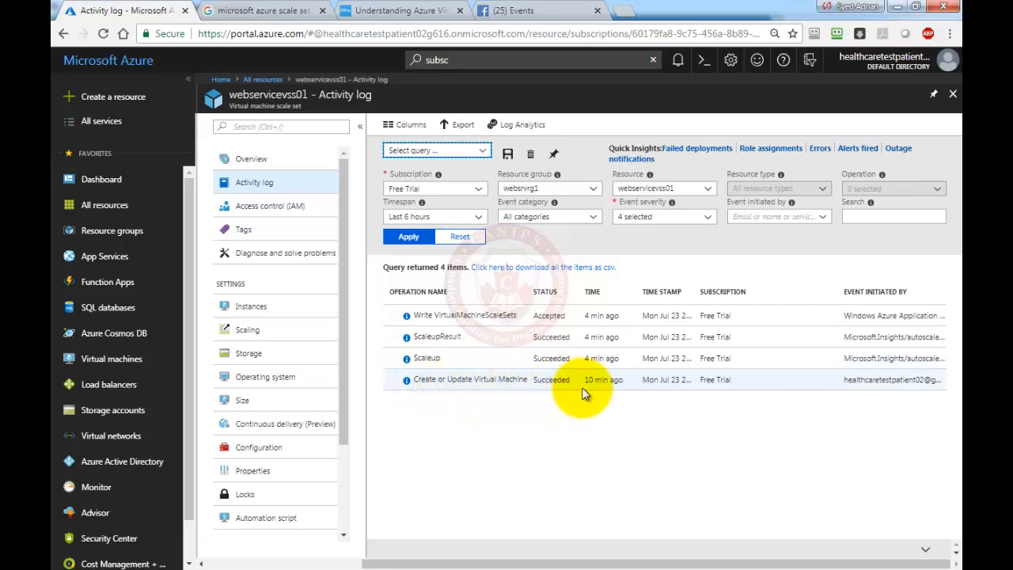
left_click(272, 329)
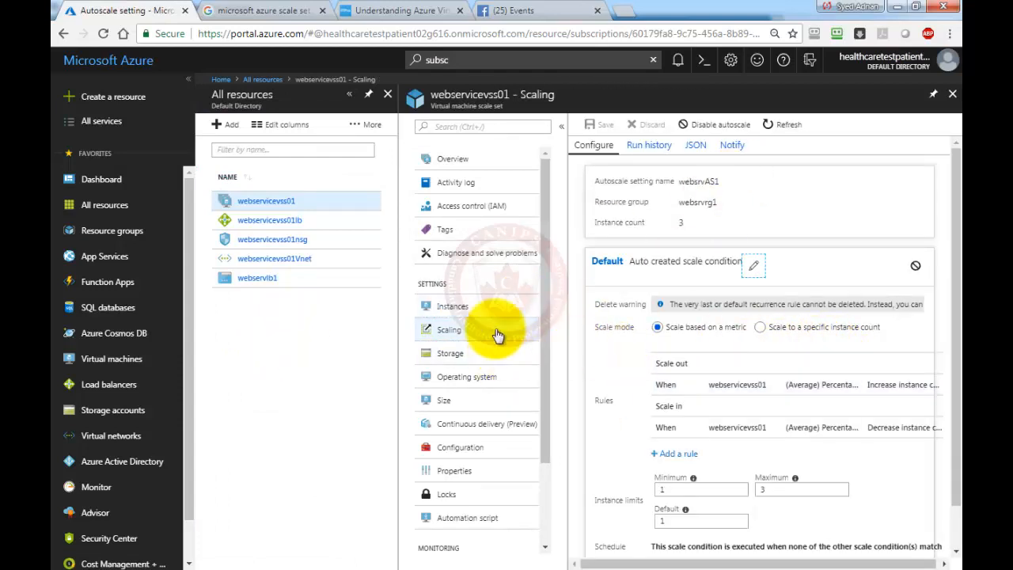
left_click(444, 159)
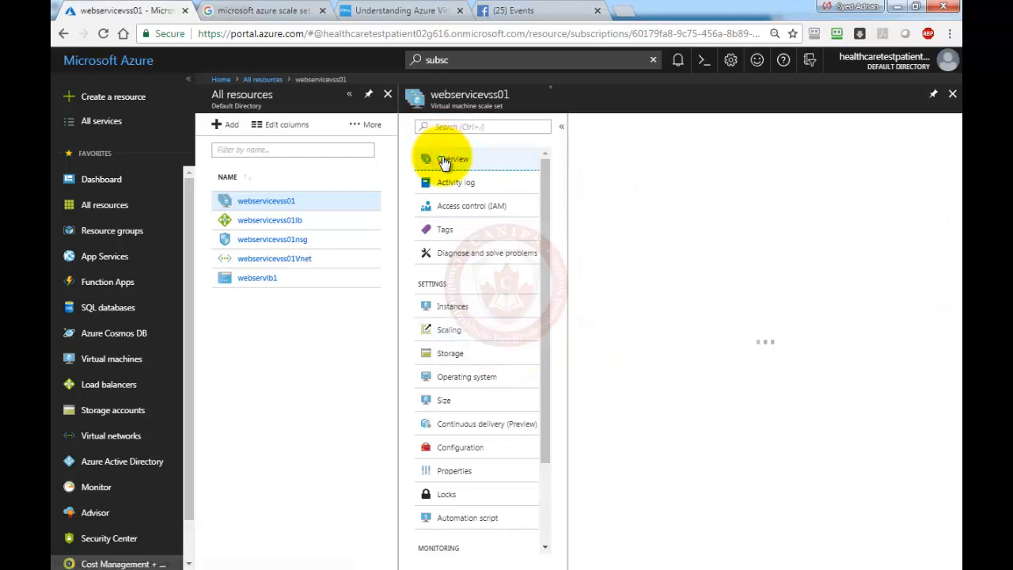
left_click(444, 329)
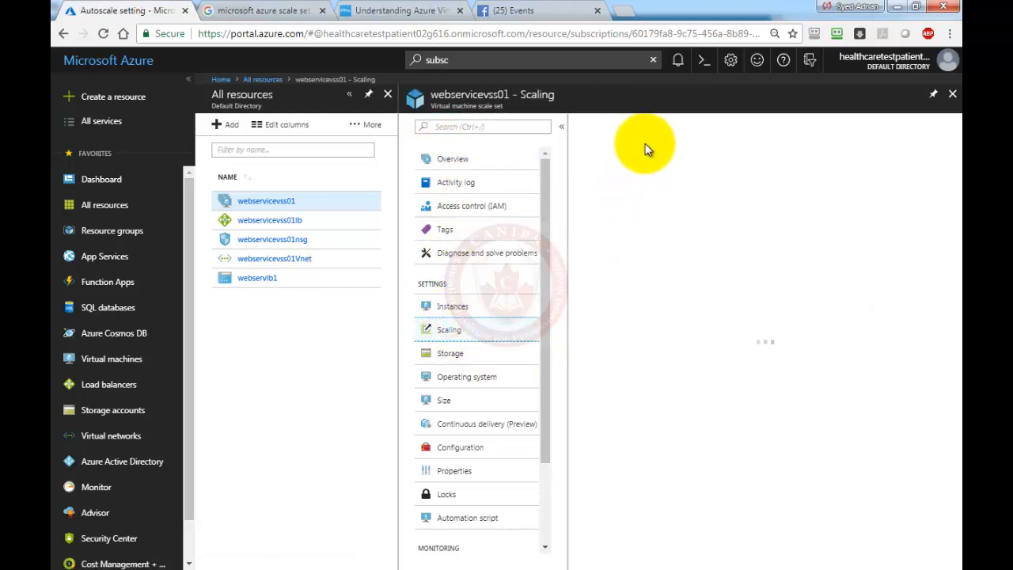
left_click(649, 145)
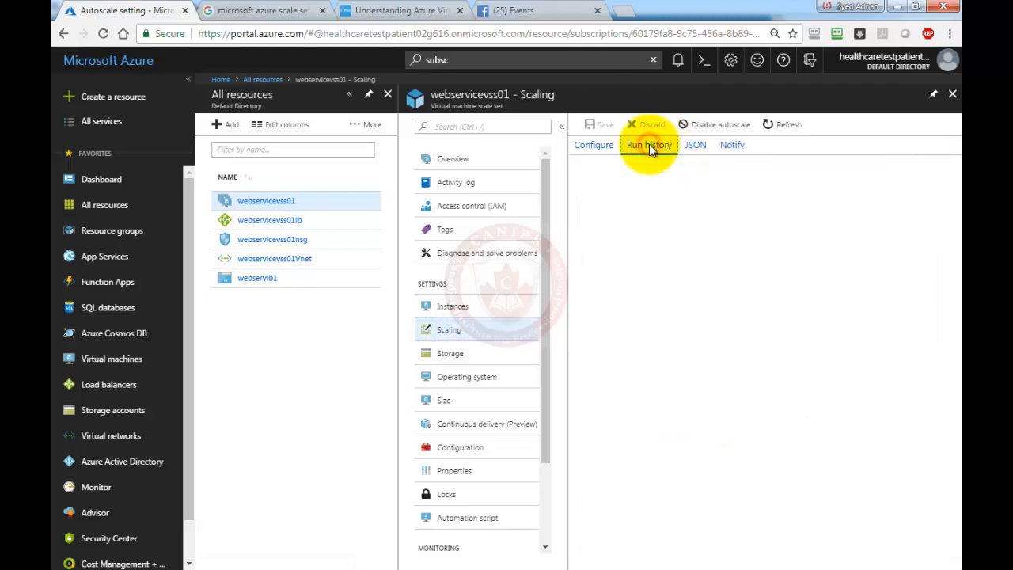
Limit the autoscale run history to the last 1 hour.
left_click(602, 222)
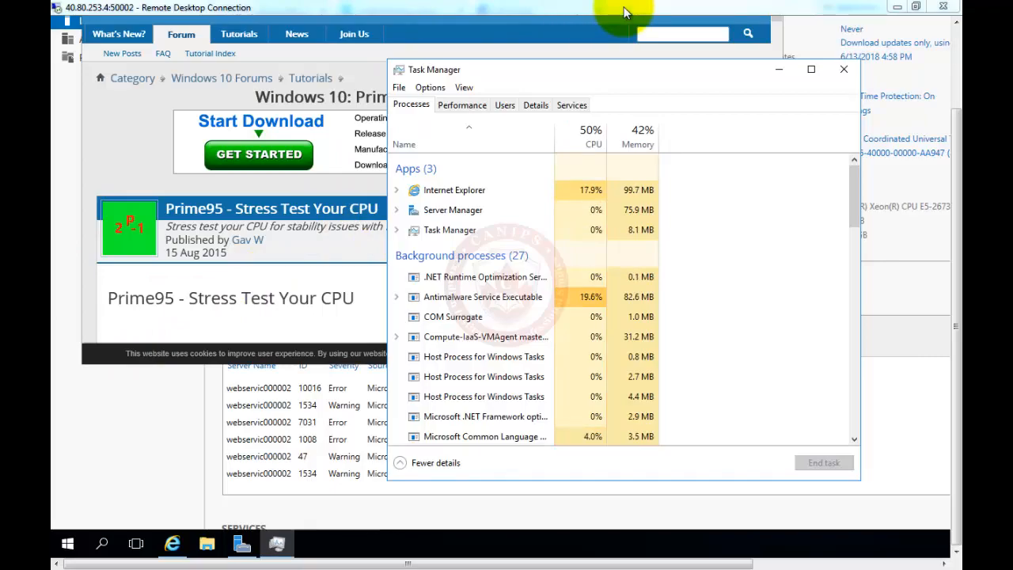
Maximize the Remote Desktop session to see CPU near 98%, then return to webservicevss01's run history.
left_click_drag(624, 7, 594, 45)
double_click(595, 45)
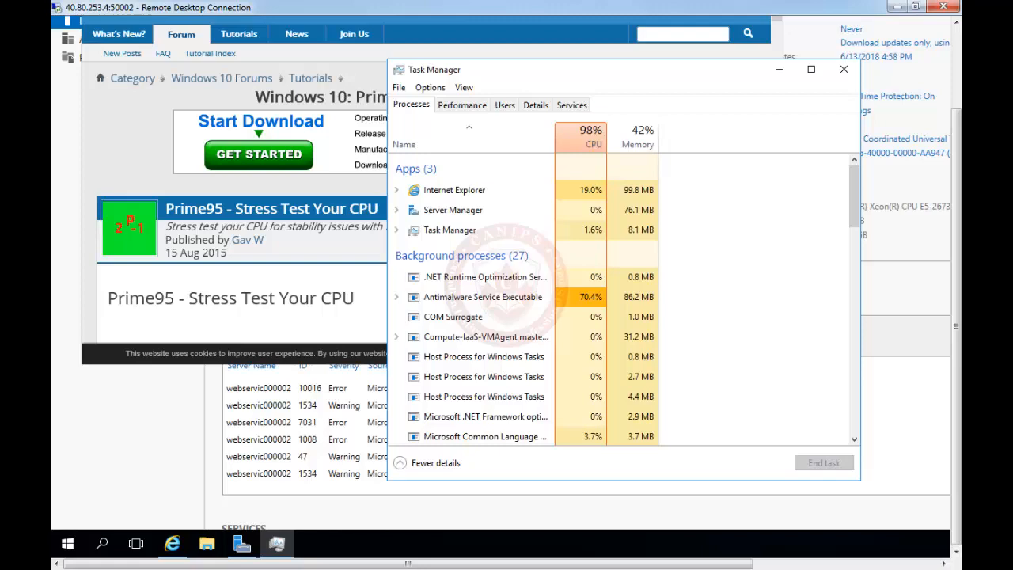
key("alt+Tab")
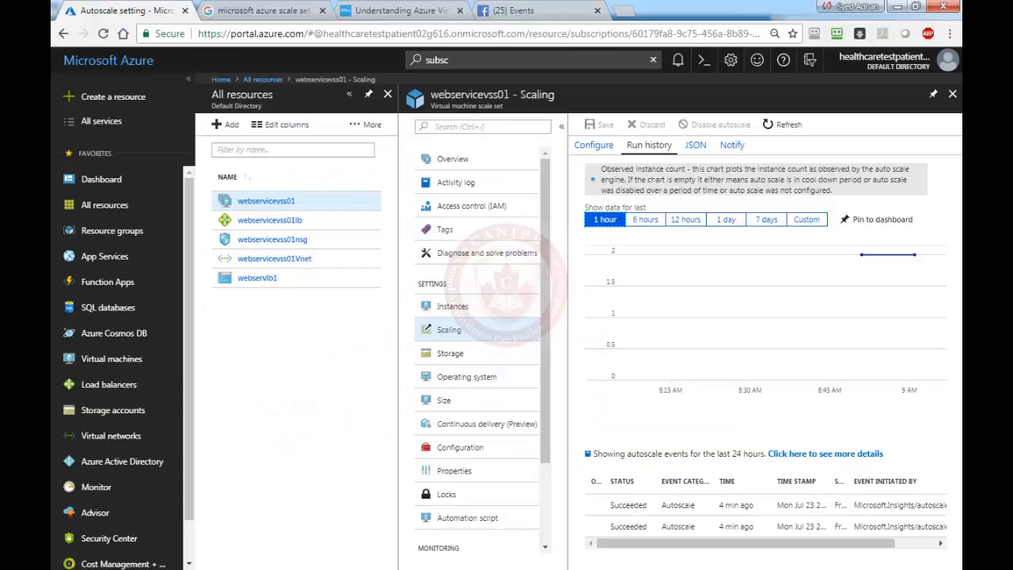